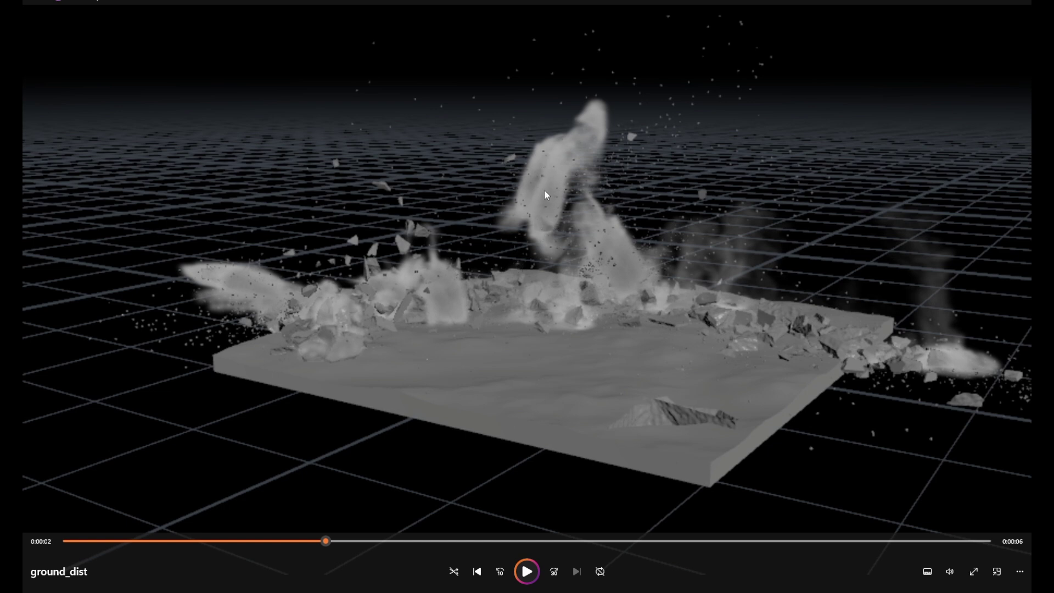
# Step: Play the ground_dist preview video, pause it, and scrub back and forth through the destruction around the 3 to 4 second mark
pyautogui.click(532, 577)
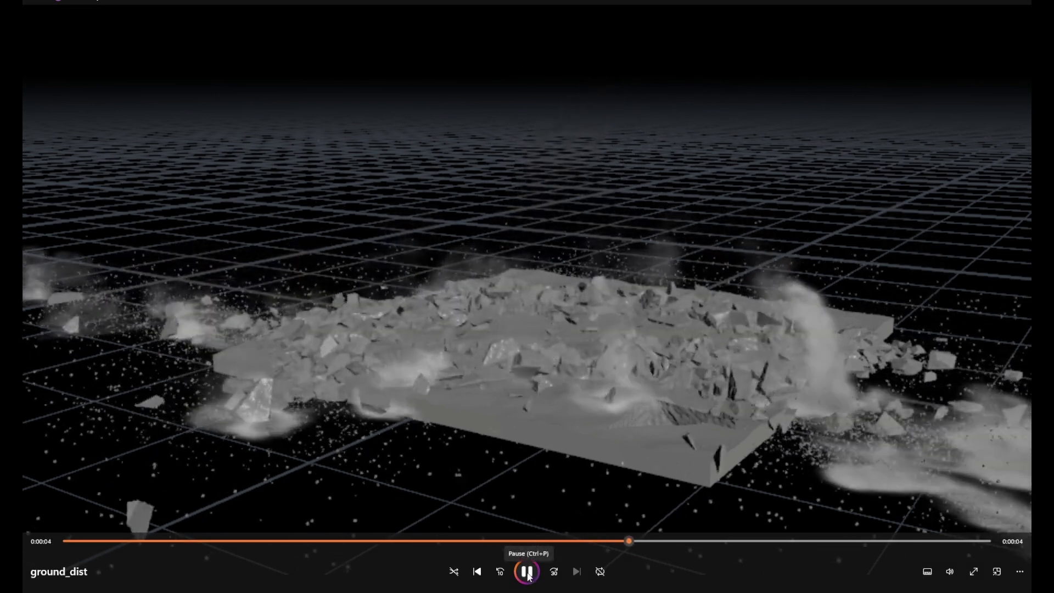
pyautogui.click(527, 571)
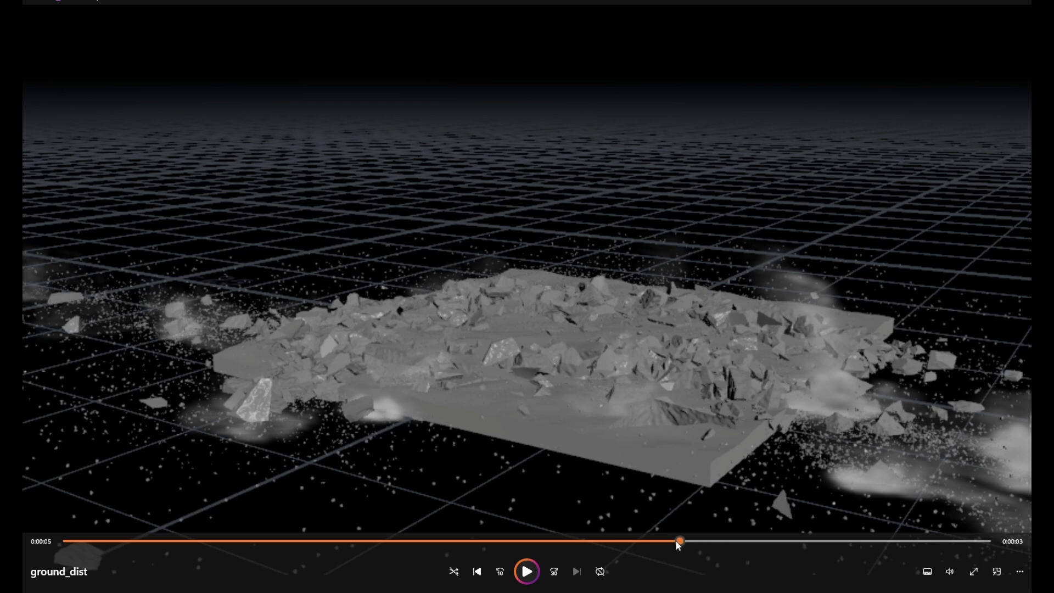
pyautogui.moveTo(678, 540); pyautogui.dragTo(515, 538)
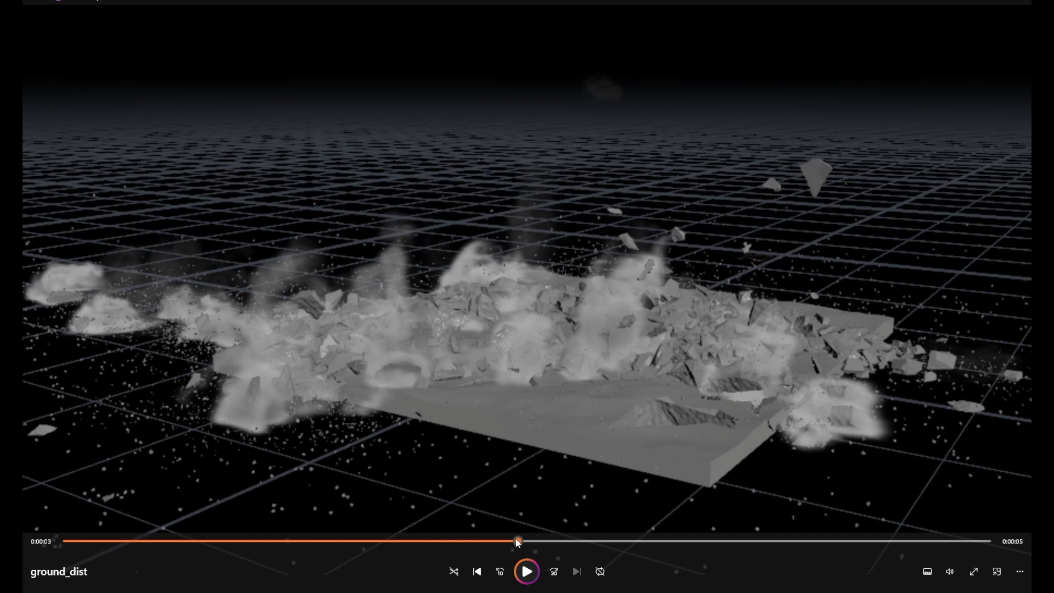
pyautogui.moveTo(519, 543); pyautogui.dragTo(572, 541)
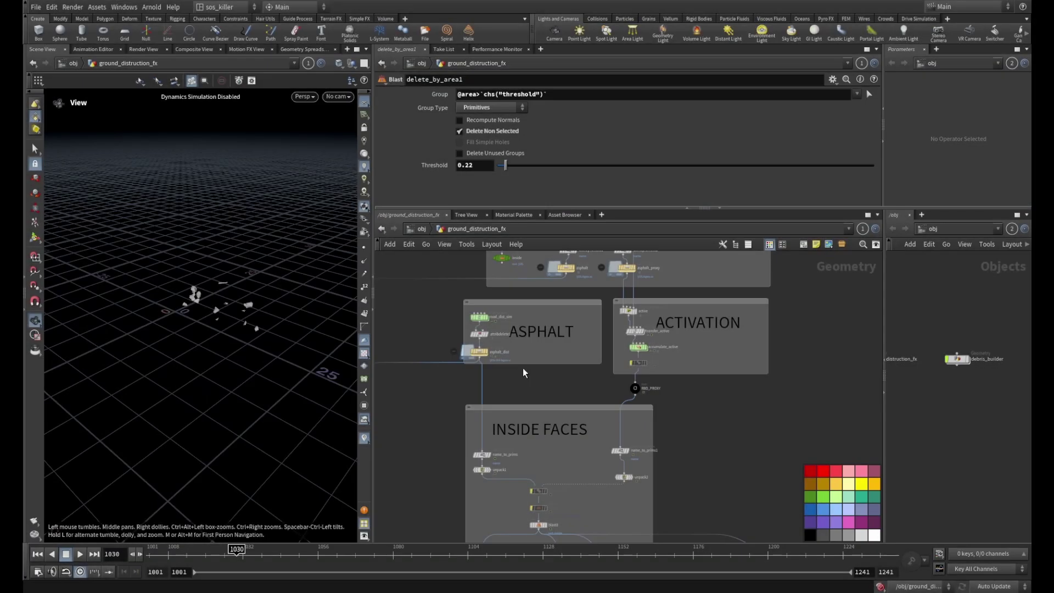
# Step: Display the asphalt file cache node in the viewport and move the timeline to frame 1046
pyautogui.scroll(5, 568, 407)
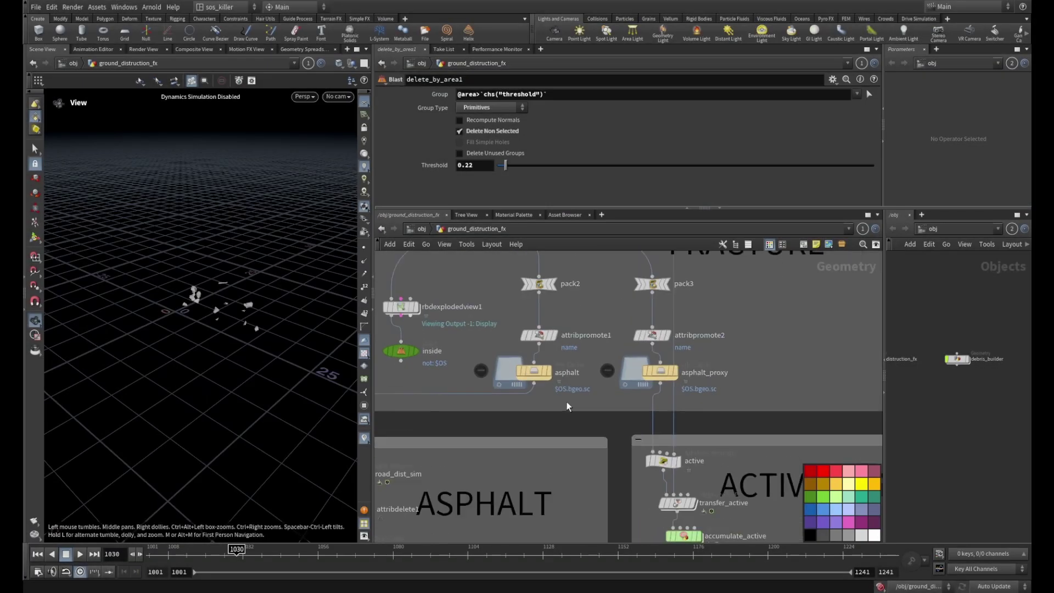
pyautogui.scroll(3, 568, 407)
pyautogui.click(542, 359)
pyautogui.click(519, 359)
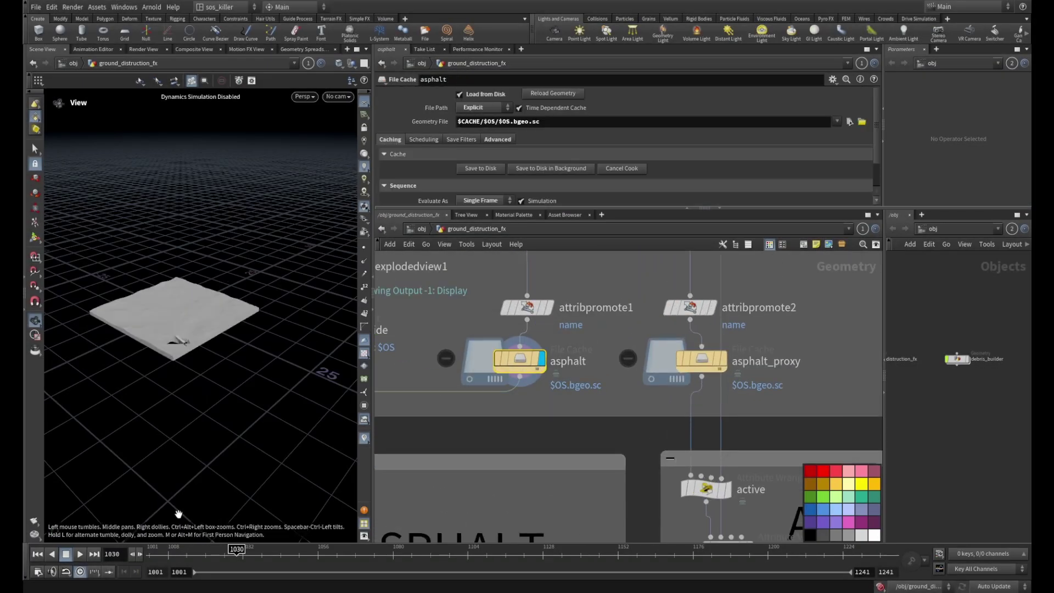
pyautogui.moveTo(172, 553); pyautogui.dragTo(287, 552)
# Step: Display the asphalt_dist file cache in the ASPHALT group and move the timeline to frame 1038
pyautogui.scroll(-2, 590, 414)
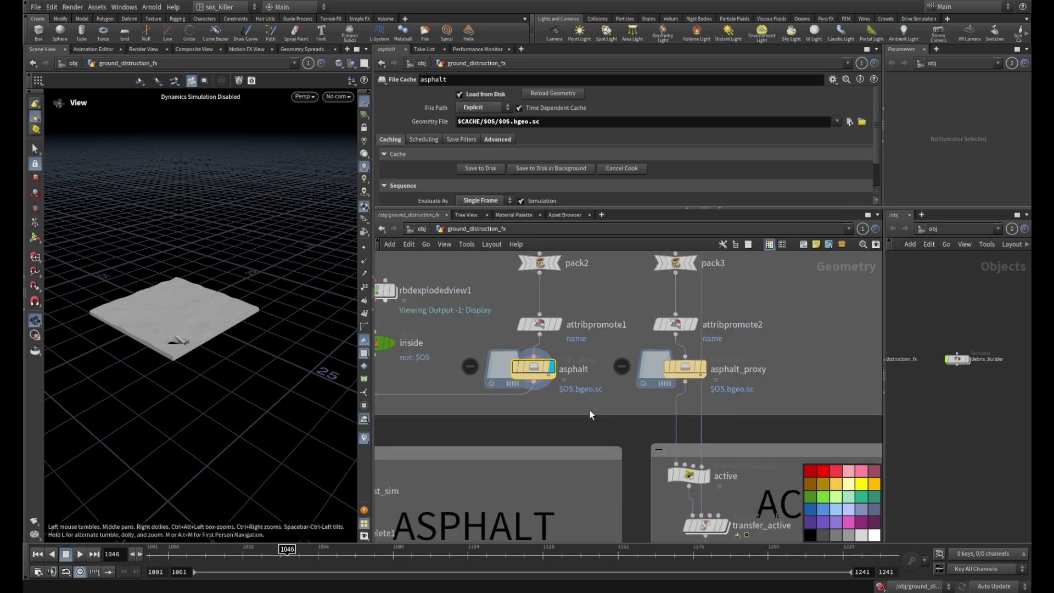
pyautogui.scroll(-3, 590, 414)
pyautogui.moveTo(552, 416); pyautogui.dragTo(626, 339, button='middle')
pyautogui.scroll(4, 551, 399)
pyautogui.click(469, 485)
pyautogui.click(451, 486)
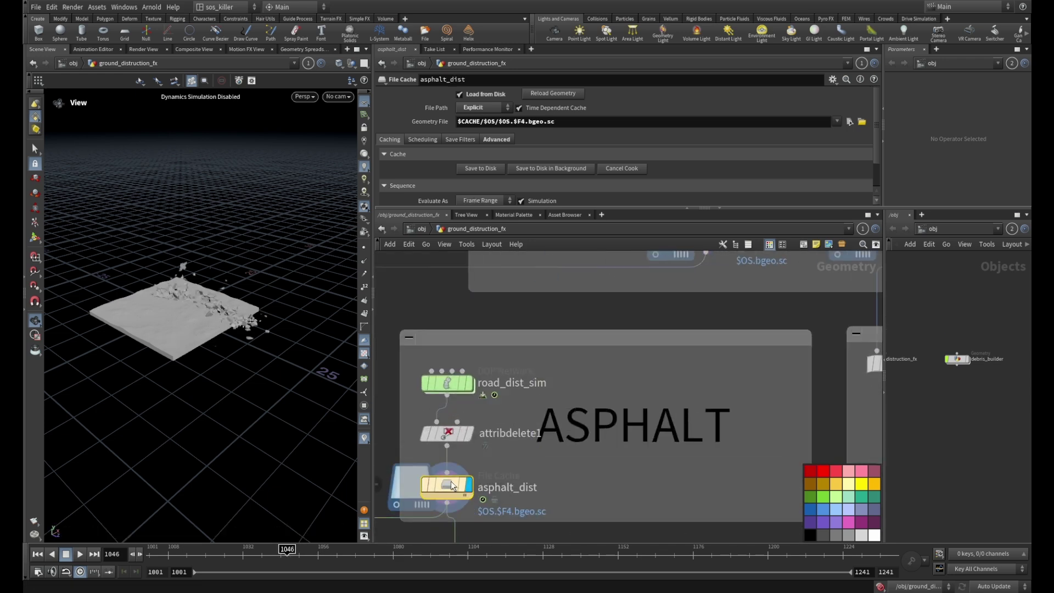
pyautogui.moveTo(287, 551); pyautogui.dragTo(262, 552)
# Step: Examine the asphalt_dist node's information for its packed fragments and attributes, and close it
pyautogui.scroll(-2, 550, 462)
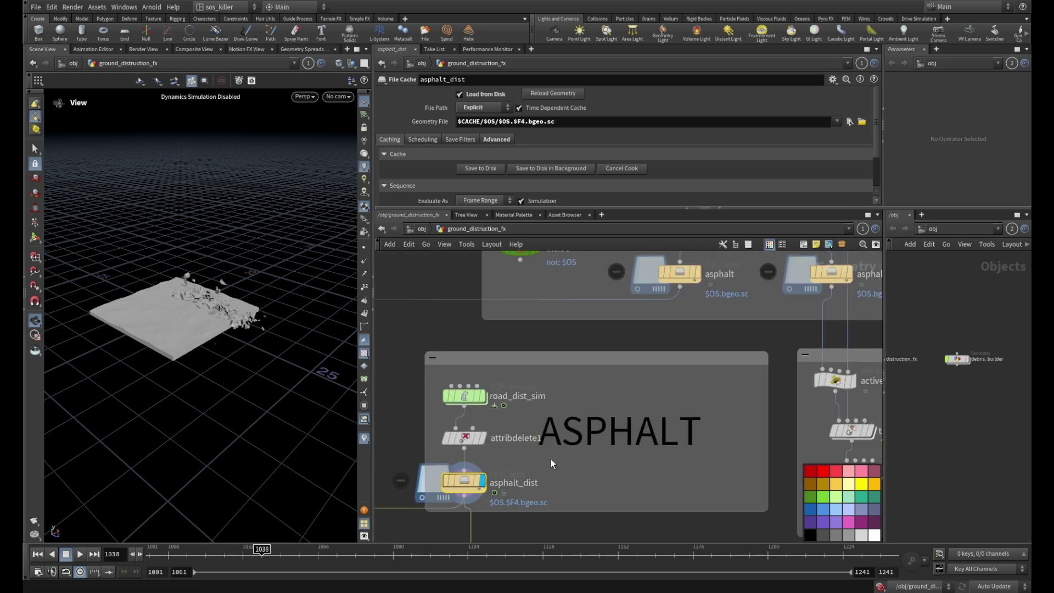
pyautogui.moveTo(551, 460); pyautogui.dragTo(623, 365, button='middle')
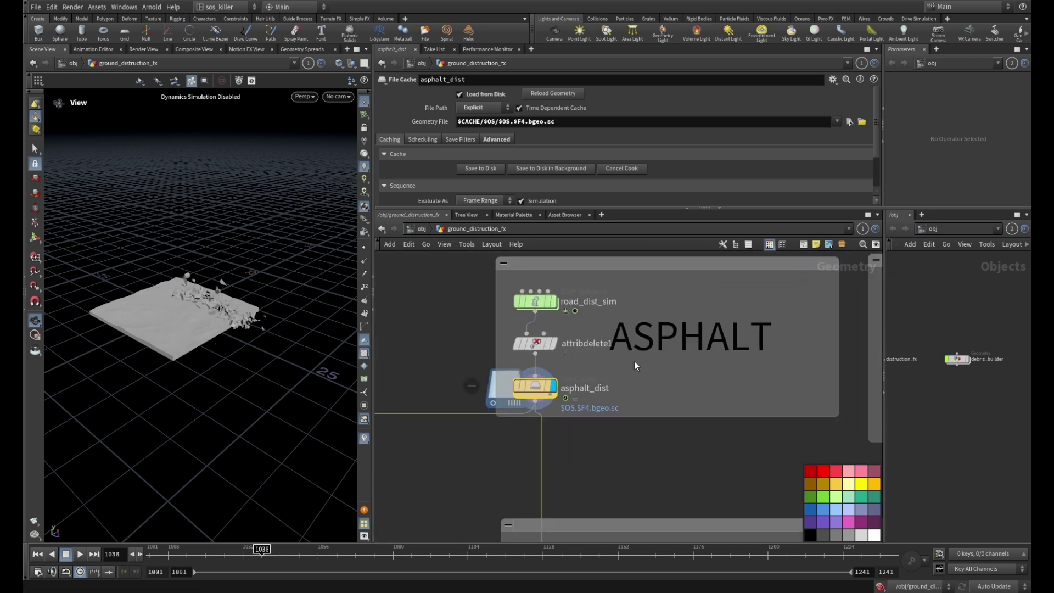
pyautogui.click(503, 387)
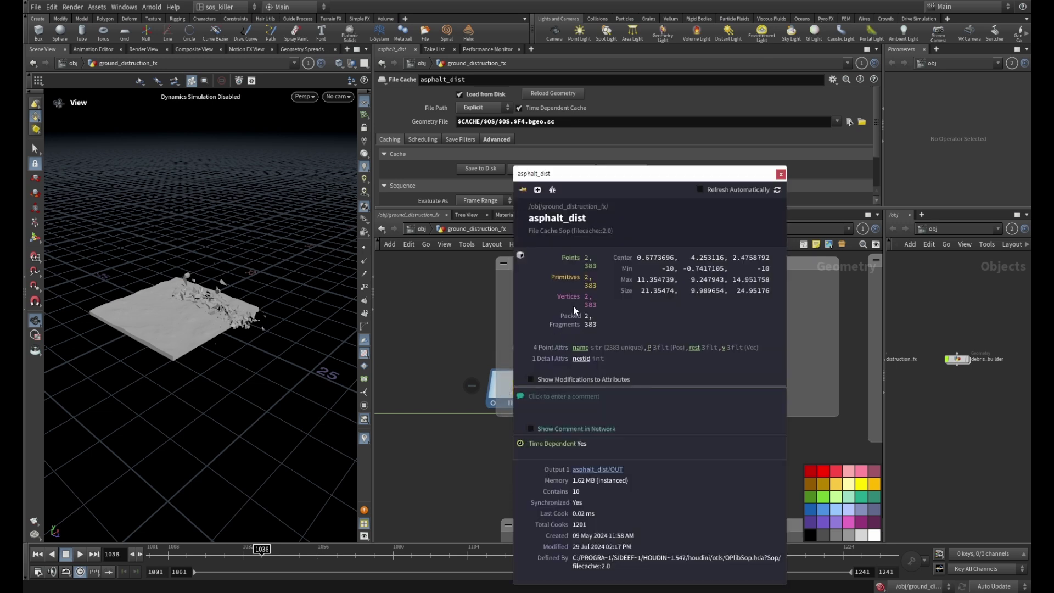
pyautogui.click(780, 174)
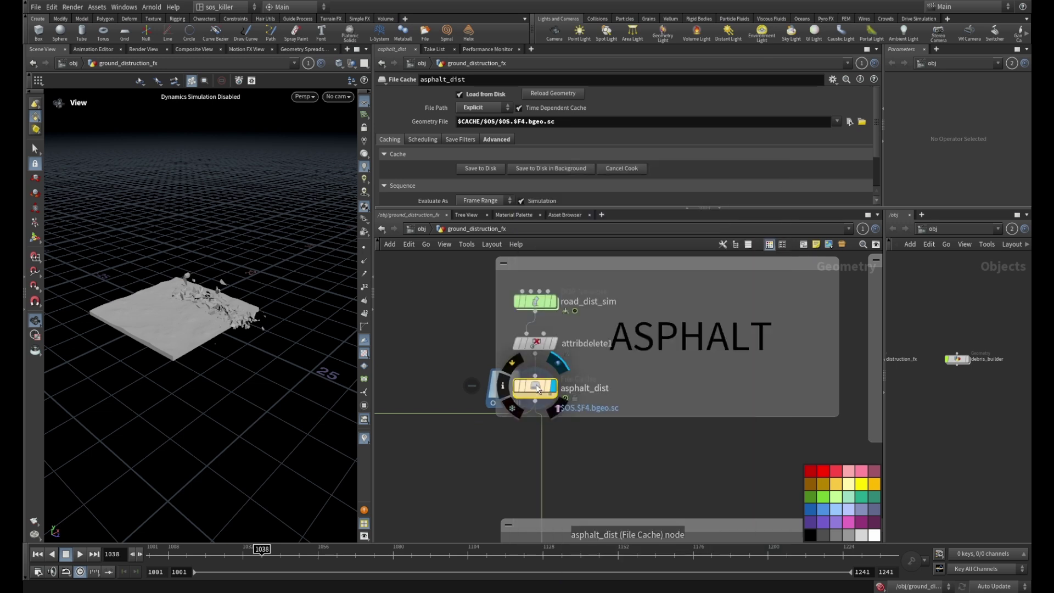
# Step: Display the unpack1 node in the INSIDE FACES group and examine its transfer attributes and node information
pyautogui.moveTo(616, 466); pyautogui.dragTo(611, 306, button='middle')
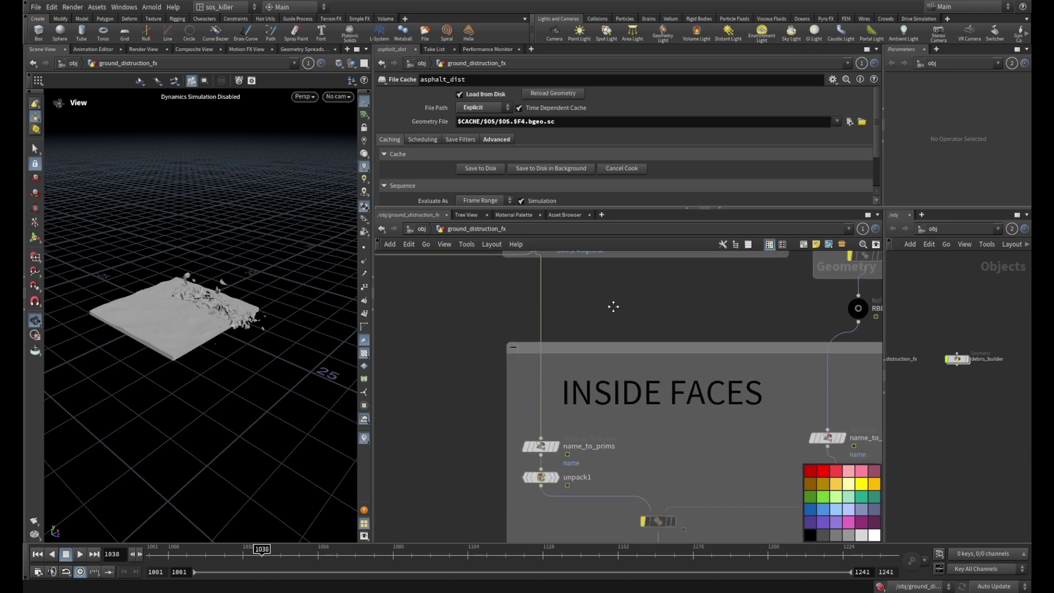
pyautogui.moveTo(676, 460); pyautogui.dragTo(631, 299, button='middle')
pyautogui.scroll(-2, 615, 332)
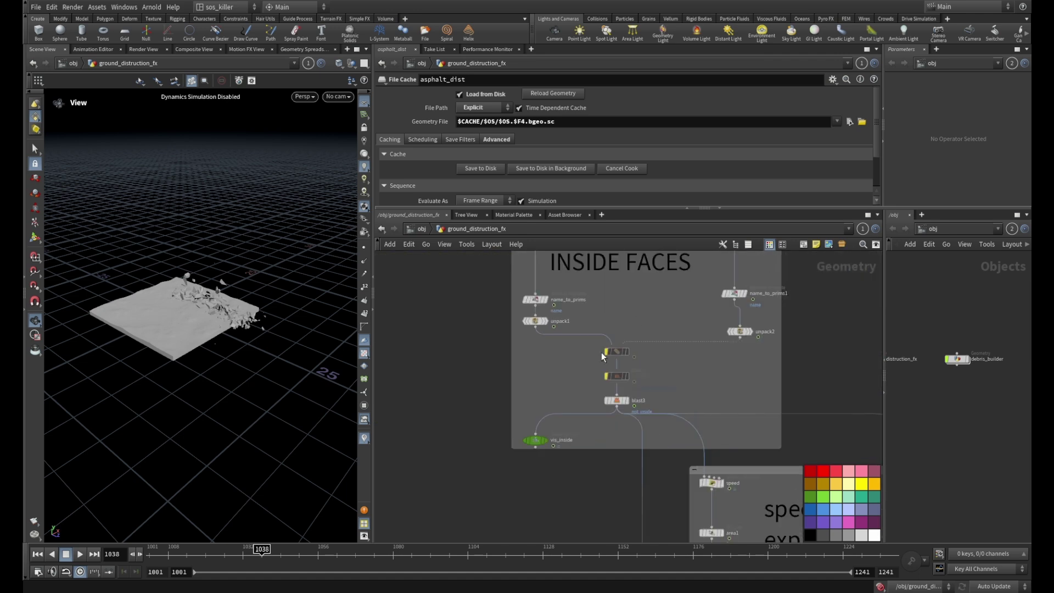
pyautogui.scroll(-2, 575, 484)
pyautogui.moveTo(570, 471); pyautogui.dragTo(558, 336, button='middle')
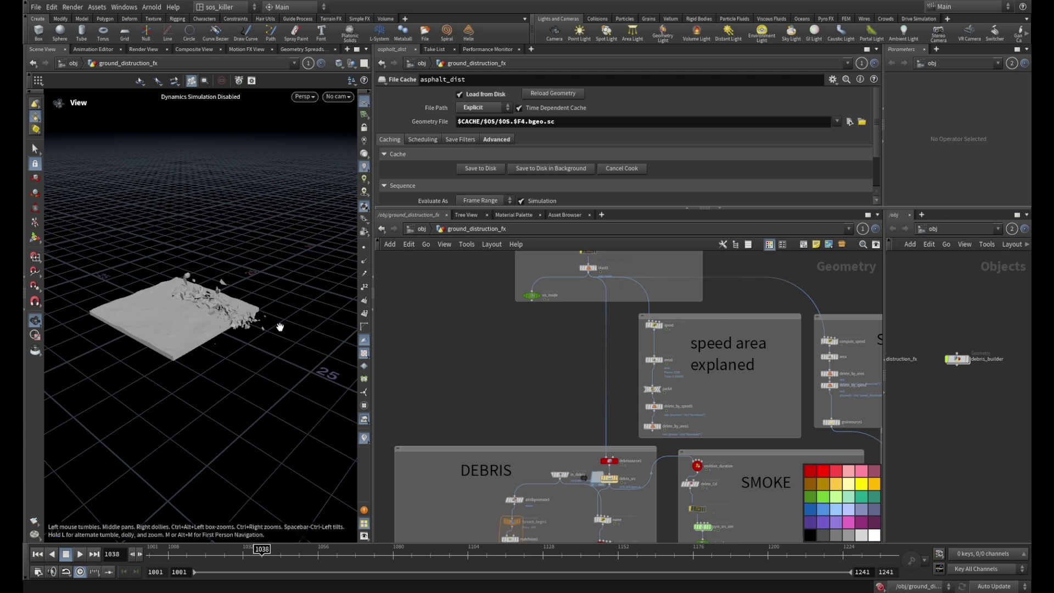
pyautogui.moveTo(564, 324); pyautogui.dragTo(560, 409, button='middle')
pyautogui.scroll(3, 559, 404)
pyautogui.moveTo(565, 316); pyautogui.dragTo(591, 339, button='middle')
pyautogui.scroll(3, 591, 337)
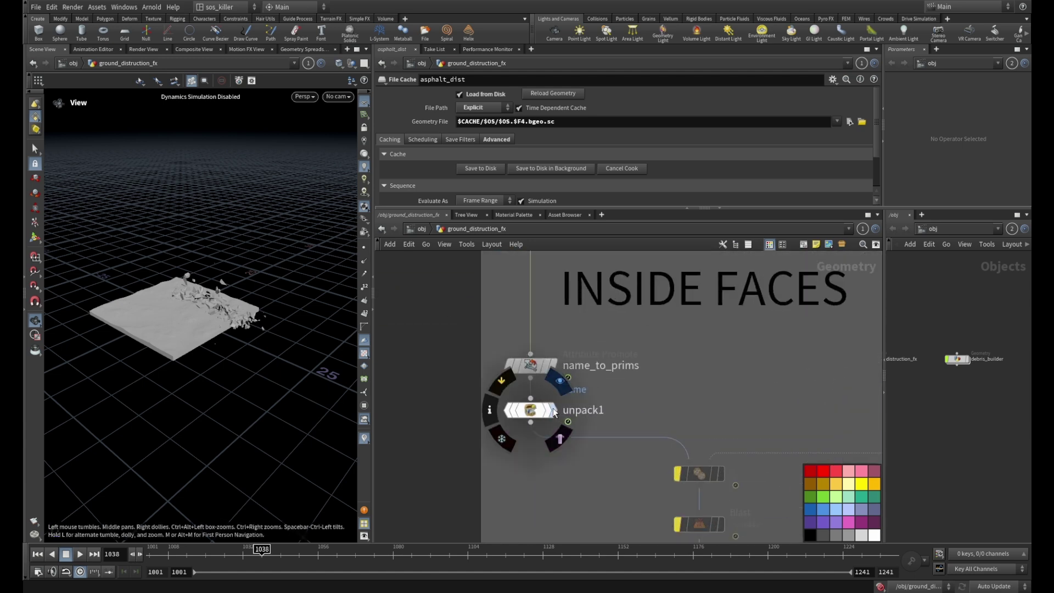
pyautogui.click(532, 411)
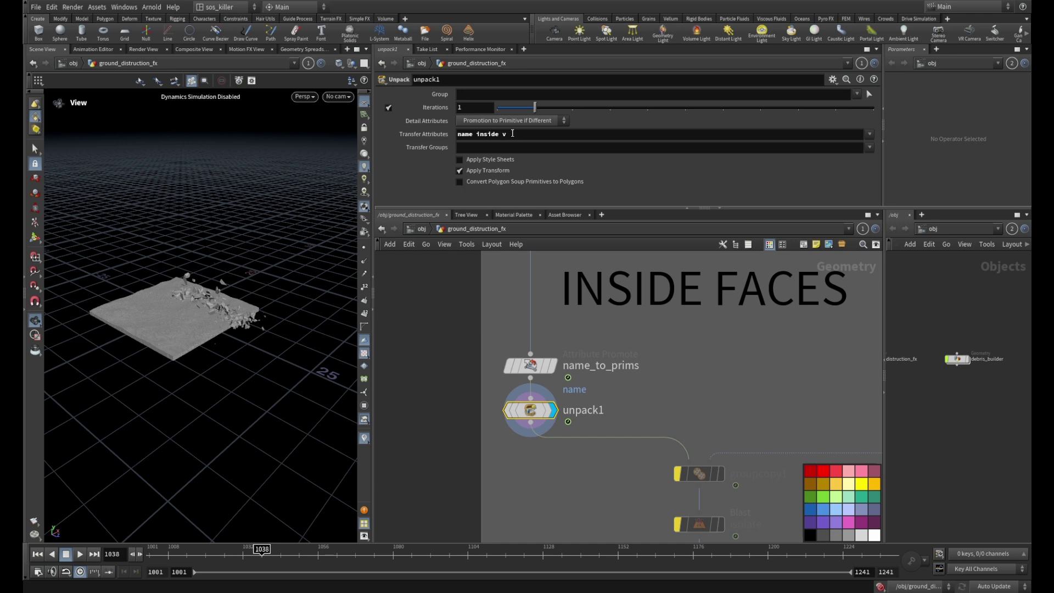
pyautogui.click(490, 410)
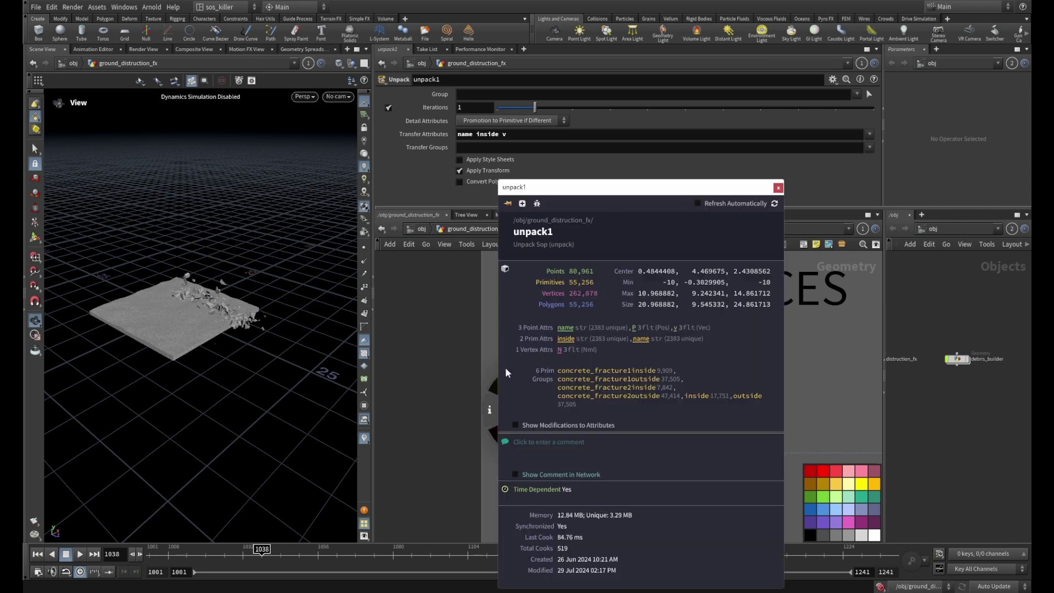
pyautogui.click(778, 188)
# Step: Display the blast3 node that keeps only the inside group and show its parameters
pyautogui.moveTo(751, 447); pyautogui.dragTo(699, 317, button='middle')
pyautogui.scroll(-2, 698, 317)
pyautogui.scroll(2, 719, 387)
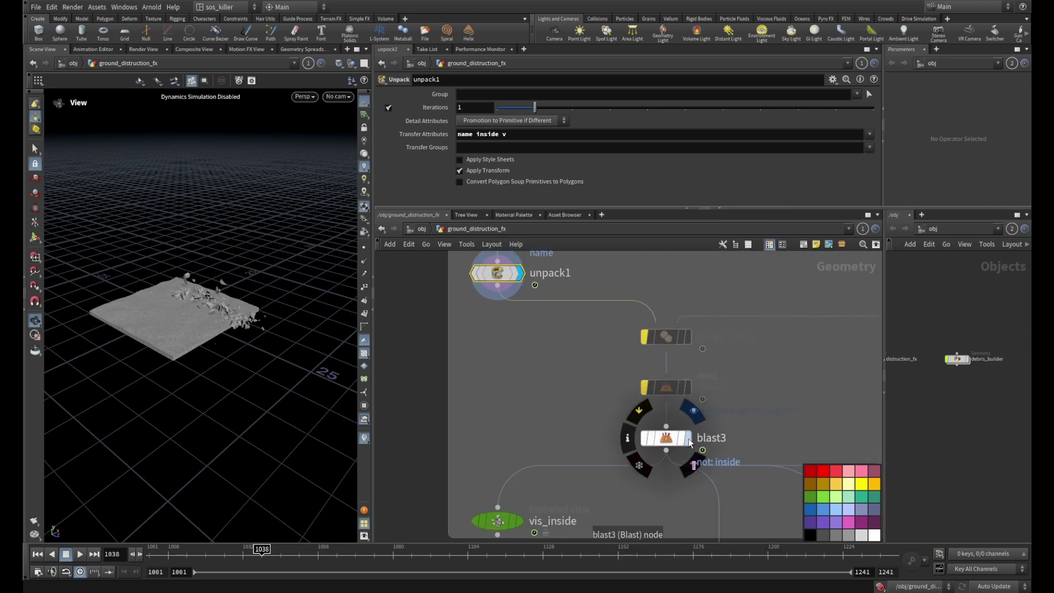
pyautogui.click(687, 438)
pyautogui.click(666, 438)
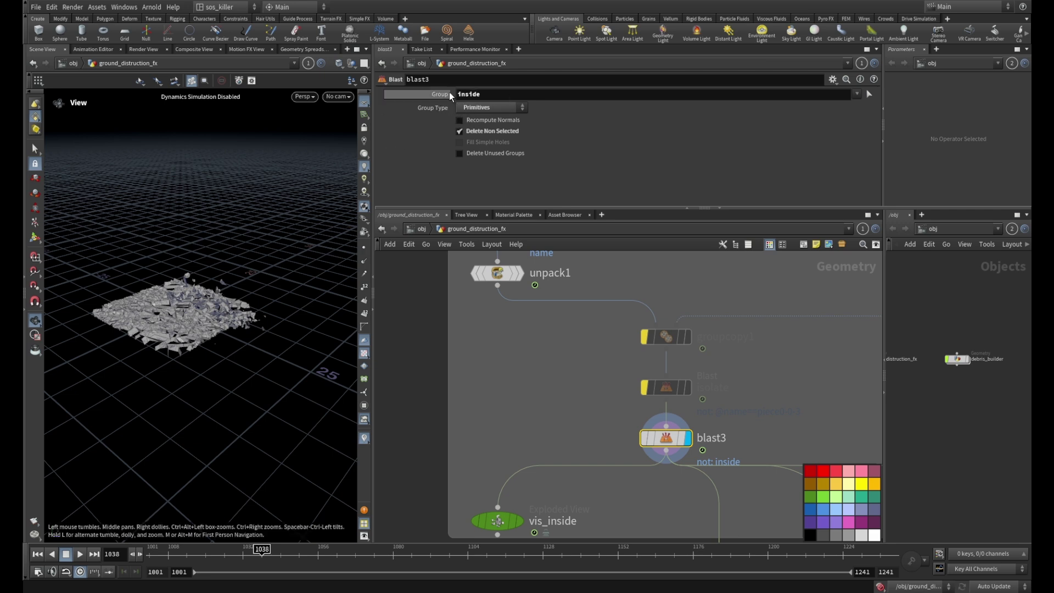
# Step: Enable the isolate blast to examine the inside faces of piece0-0-3 framed in the viewport, and bypass the node again
pyautogui.scroll(2, 651, 388)
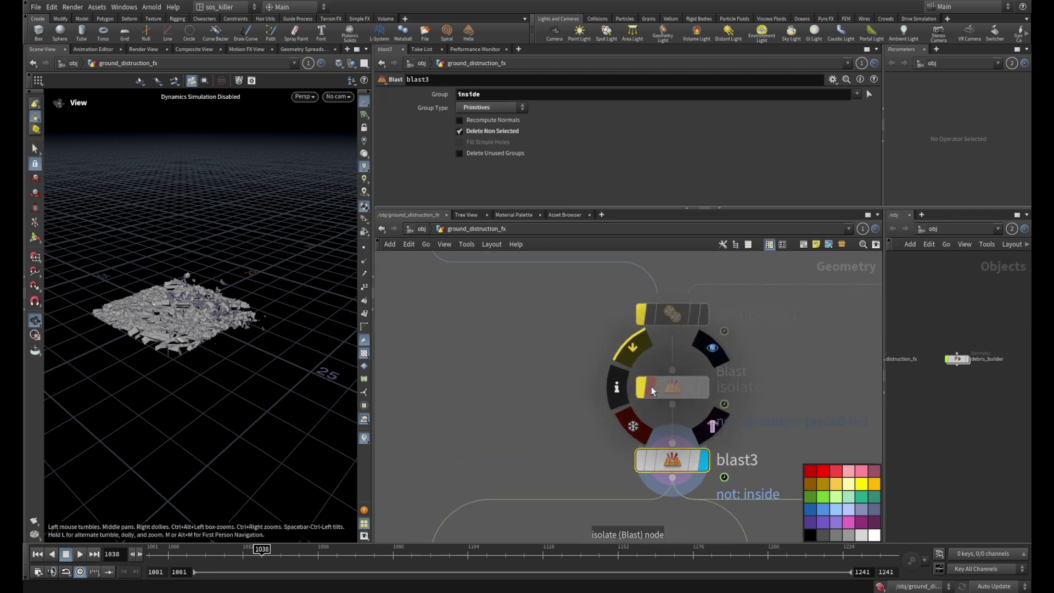
pyautogui.click(641, 387)
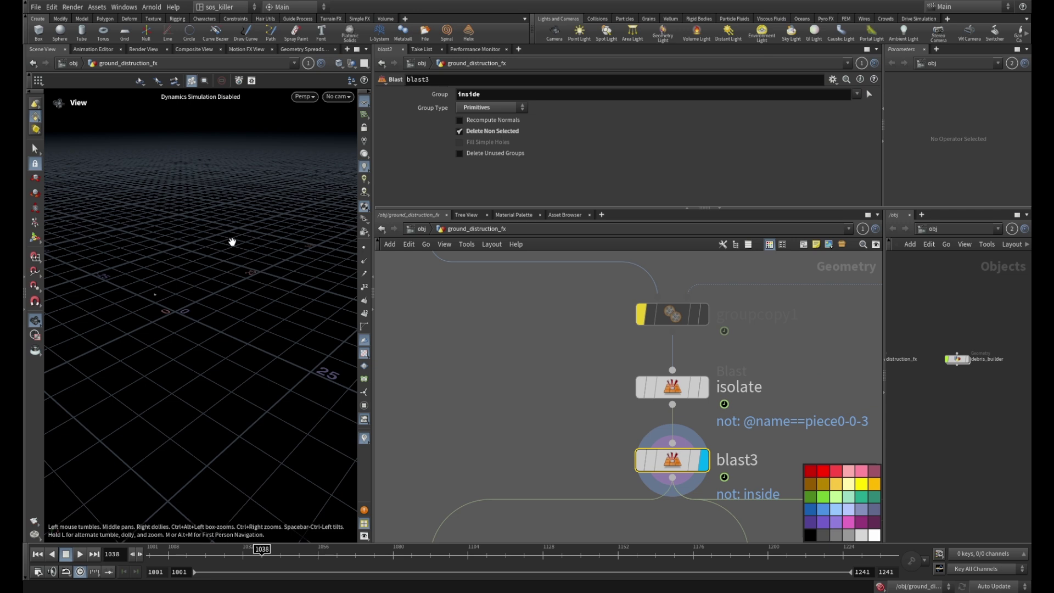
pyautogui.press('f')
pyautogui.moveTo(208, 222); pyautogui.dragTo(194, 295)
pyautogui.moveTo(257, 191); pyautogui.dragTo(231, 181)
pyautogui.scroll(-2, 674, 391)
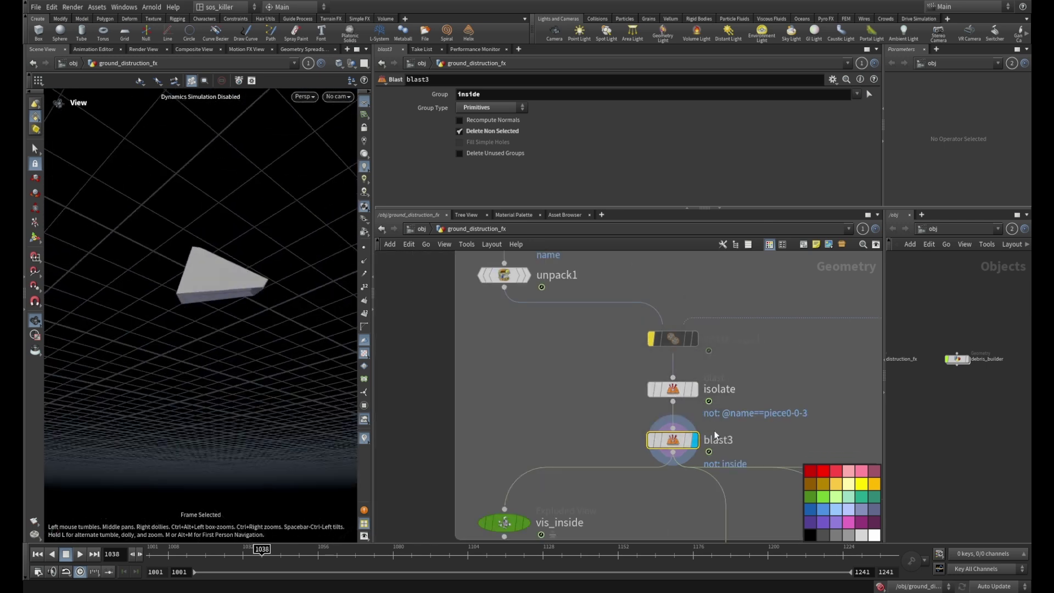
pyautogui.click(650, 387)
# Step: Locate the debrissource1 node in the DEBRIS group and show its parameters
pyautogui.scroll(-3, 756, 396)
pyautogui.moveTo(779, 494); pyautogui.dragTo(604, 281, button='middle')
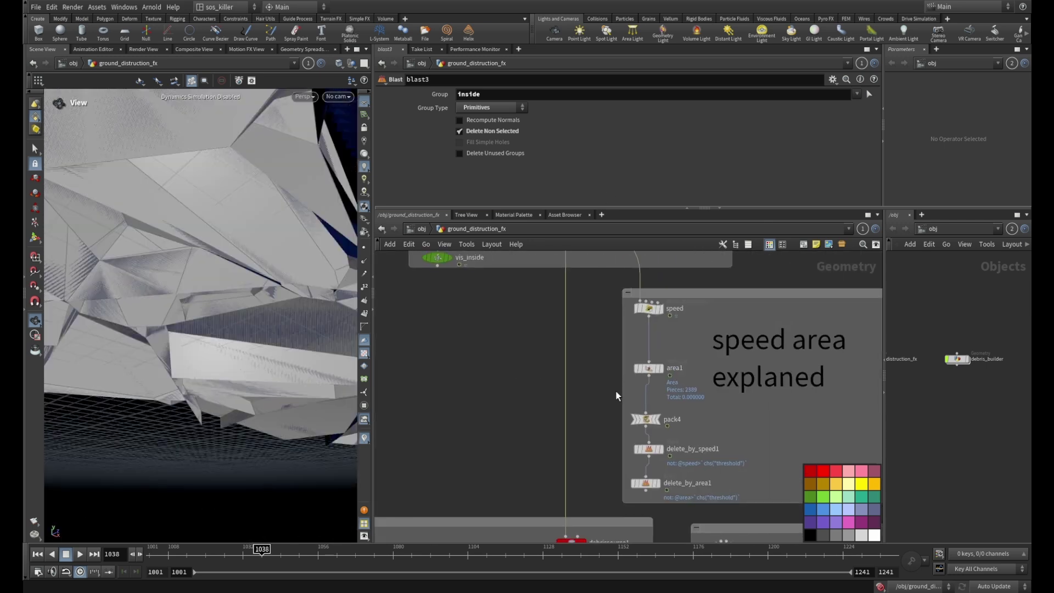
pyautogui.scroll(-2, 583, 412)
pyautogui.scroll(2, 611, 448)
pyautogui.moveTo(612, 447); pyautogui.dragTo(588, 346, button='middle')
pyautogui.scroll(1, 583, 356)
pyautogui.scroll(2, 588, 347)
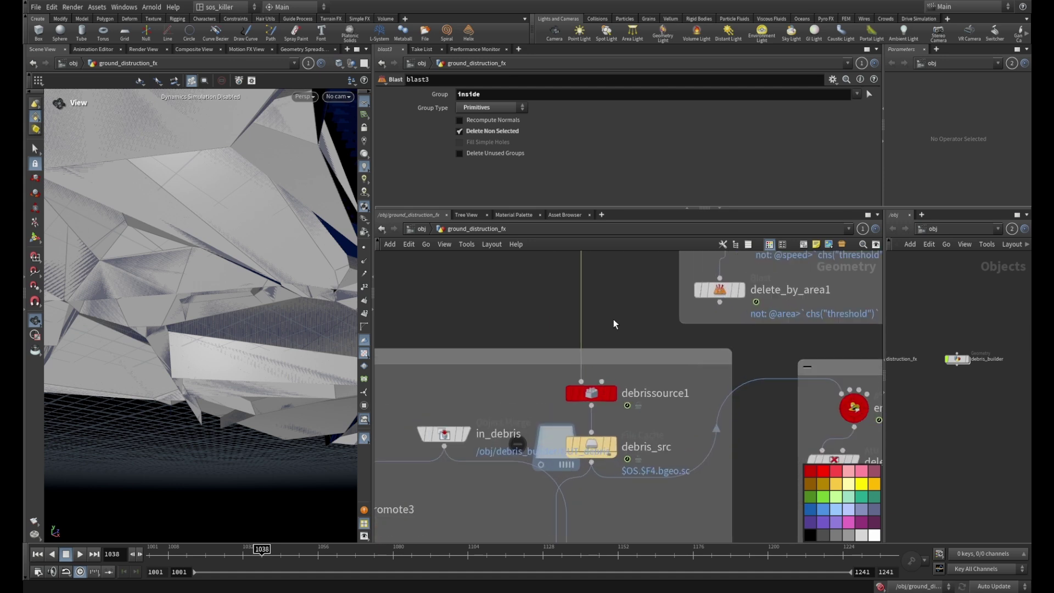
pyautogui.click(590, 393)
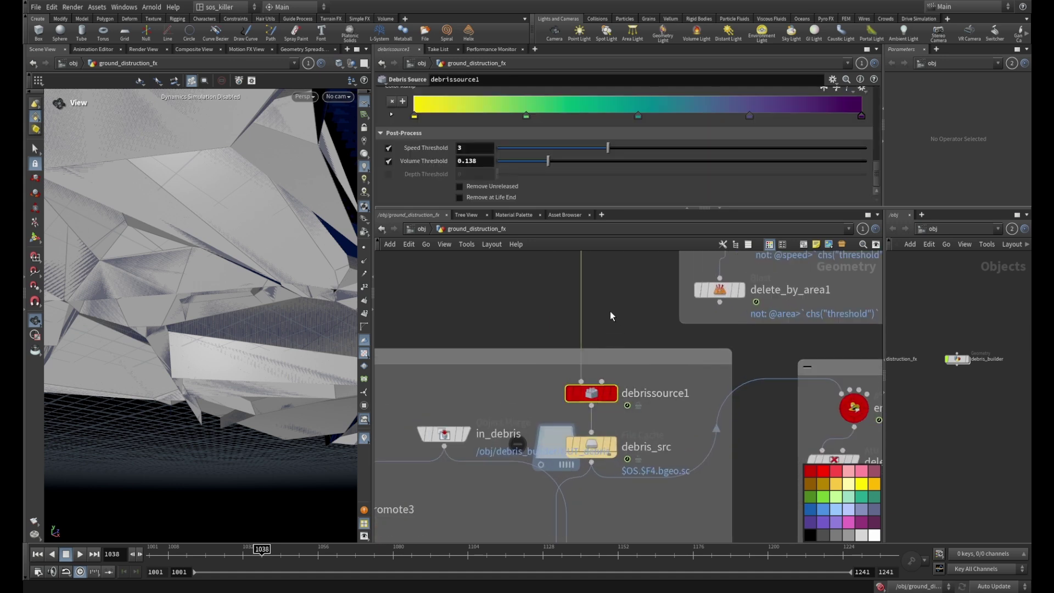
# Step: Trace debrissource1's input from the INSIDE FACES group and review its general, scatter, release and attribute settings
pyautogui.scroll(-2, 613, 308)
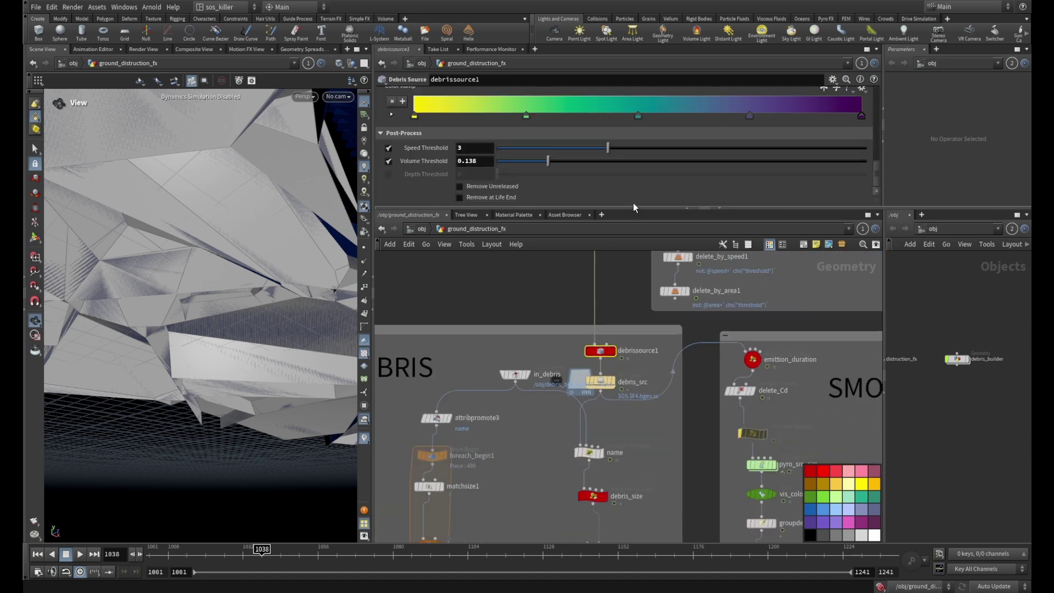
pyautogui.scroll(-1, 625, 280)
pyautogui.moveTo(624, 273); pyautogui.dragTo(624, 409, button='middle')
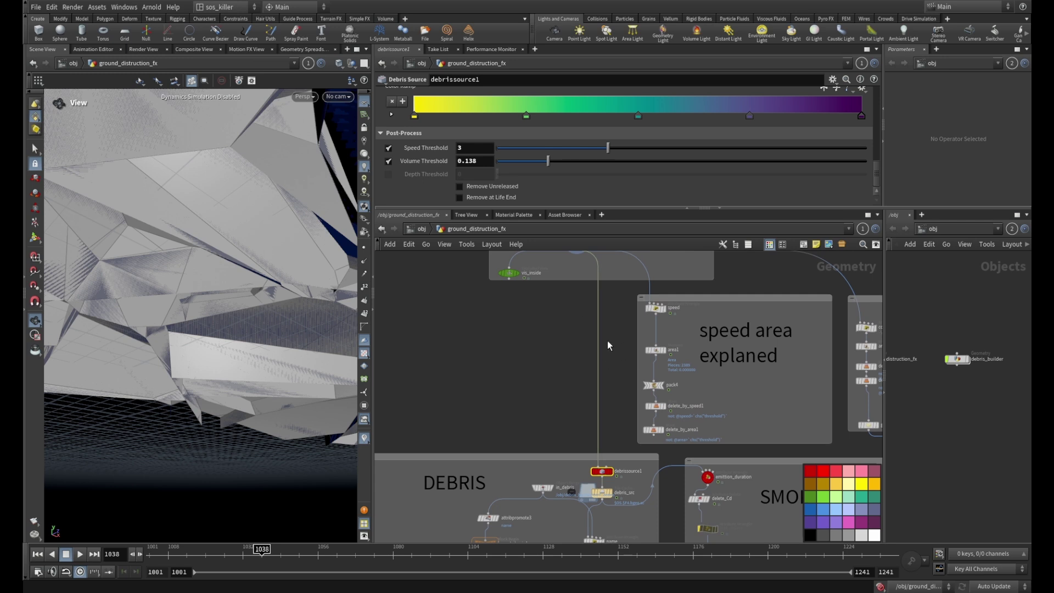
pyautogui.moveTo(608, 346); pyautogui.dragTo(623, 474, button='middle')
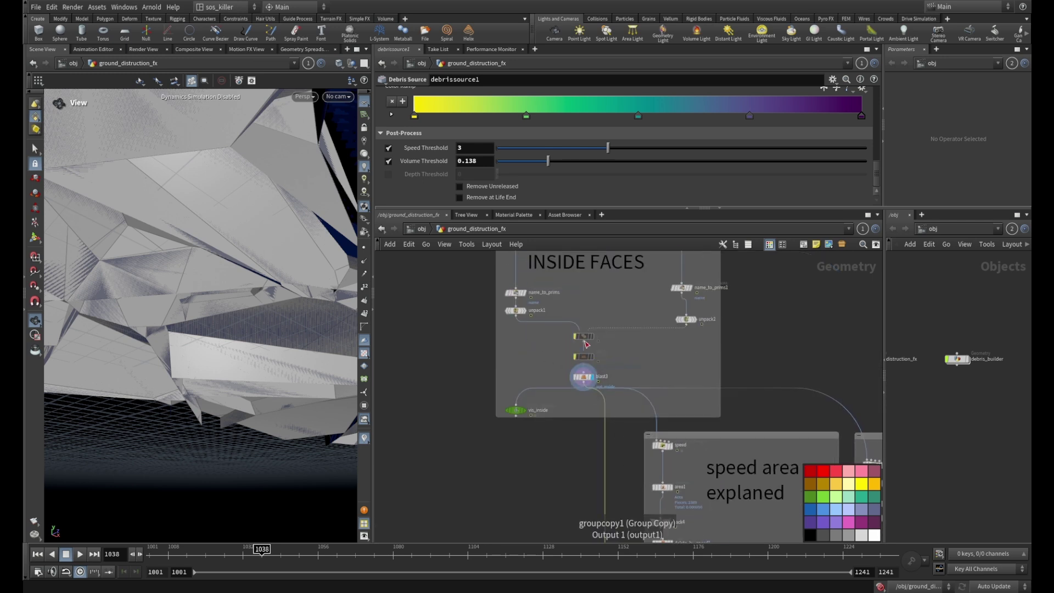
pyautogui.moveTo(630, 501); pyautogui.dragTo(631, 248, button='middle')
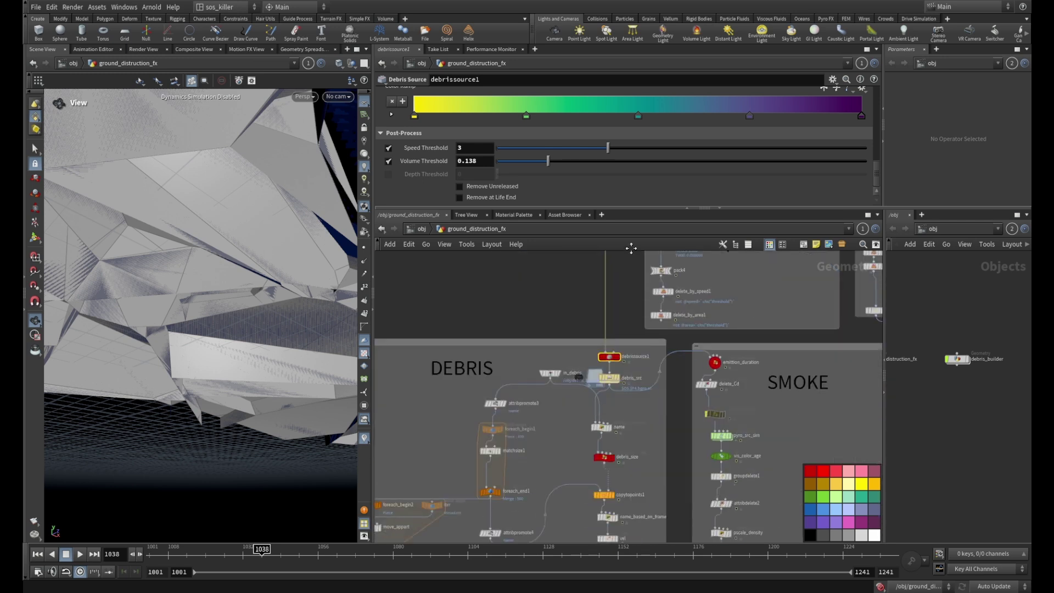
pyautogui.scroll(4, 640, 319)
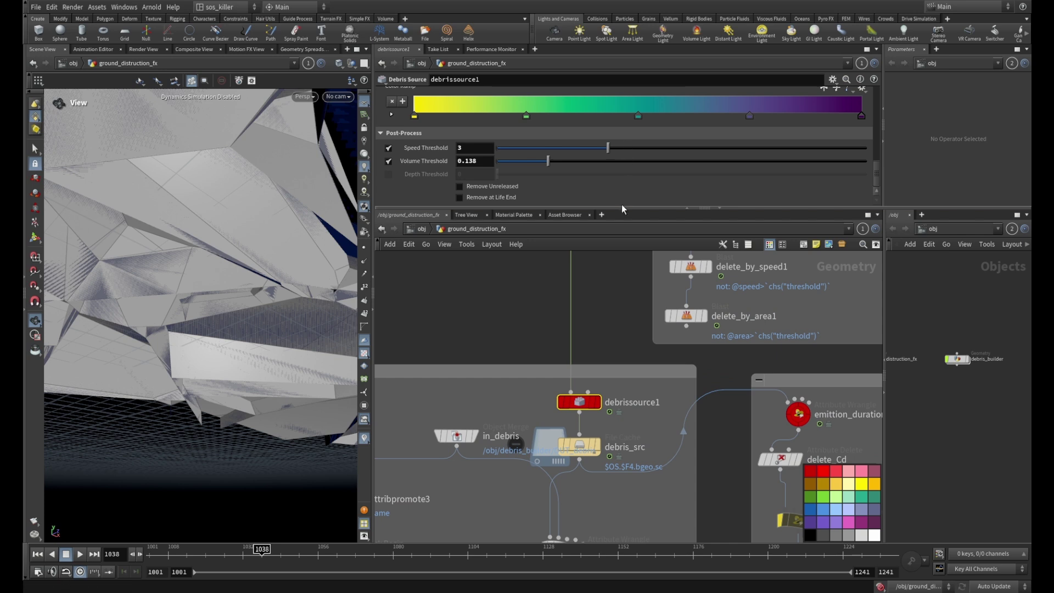
pyautogui.moveTo(622, 209); pyautogui.dragTo(623, 352)
pyautogui.scroll(4, 475, 142)
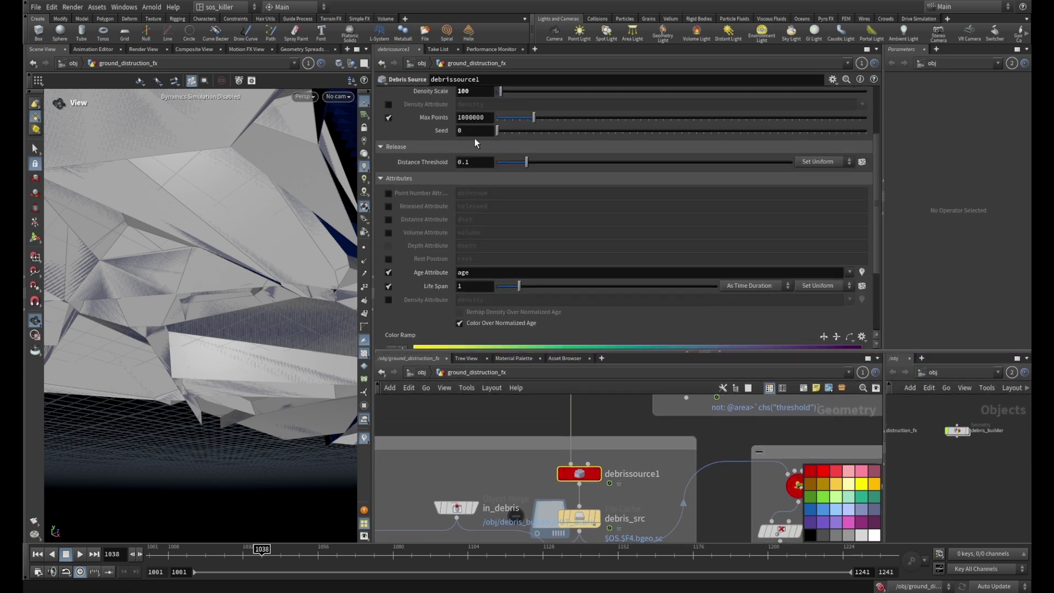
pyautogui.scroll(3, 475, 143)
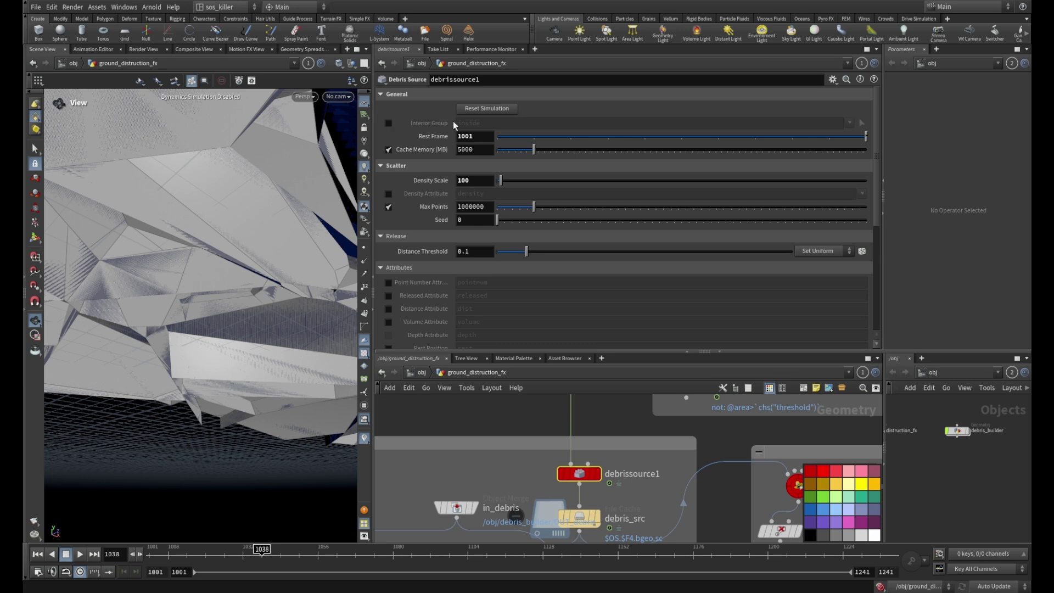
pyautogui.moveTo(645, 353); pyautogui.dragTo(645, 193)
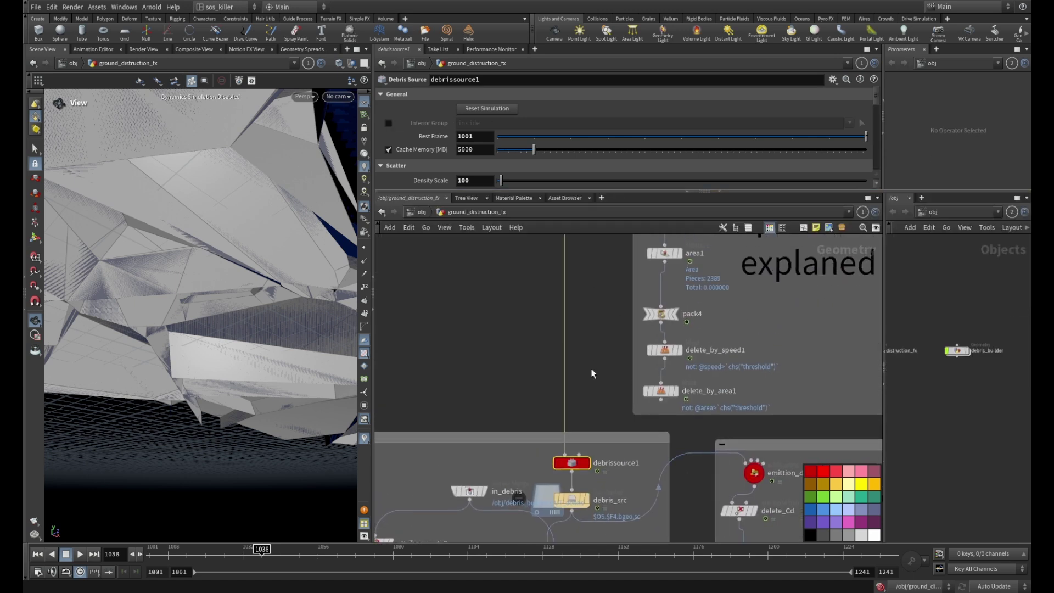
# Step: Examine how the speed area, SAND SRC, SAND and SMOKE groups branch from the inside faces in the network
pyautogui.moveTo(593, 286); pyautogui.dragTo(576, 407, button='middle')
pyautogui.moveTo(750, 357); pyautogui.dragTo(513, 278, button='middle')
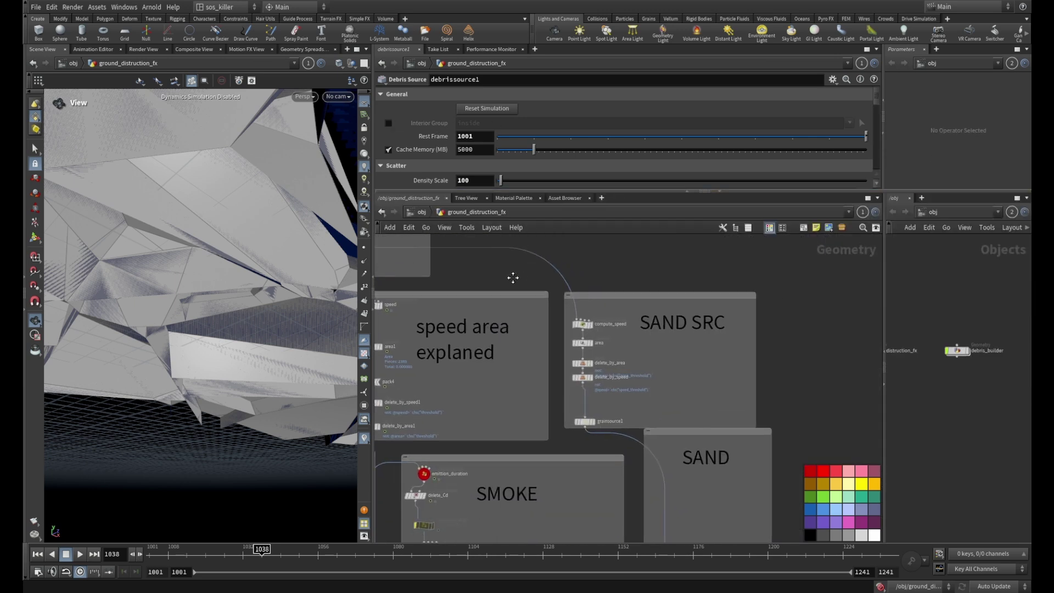
pyautogui.scroll(-3, 723, 344)
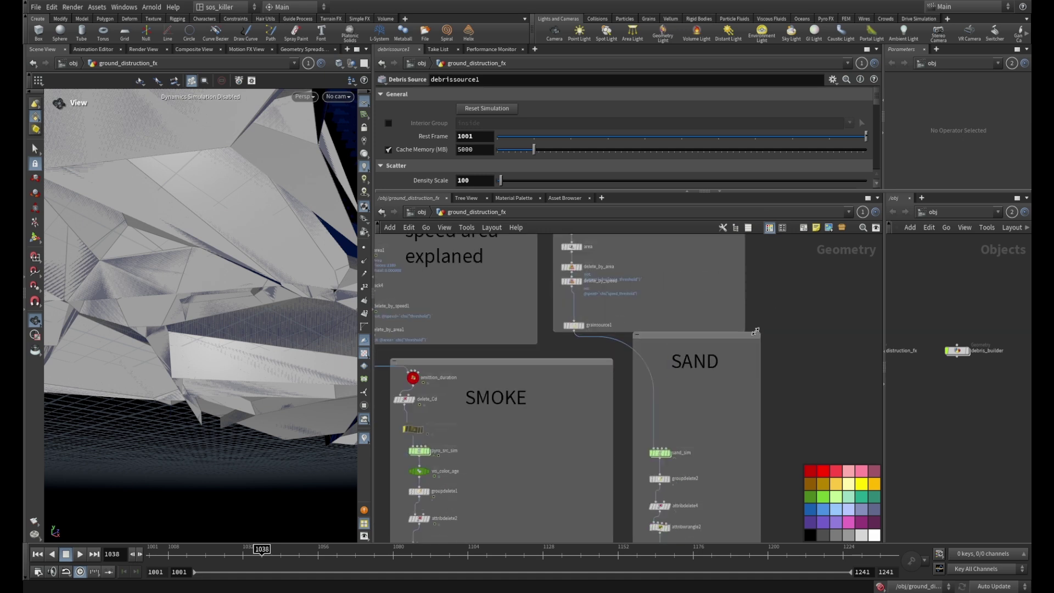
pyautogui.moveTo(782, 364); pyautogui.dragTo(773, 371, button='middle')
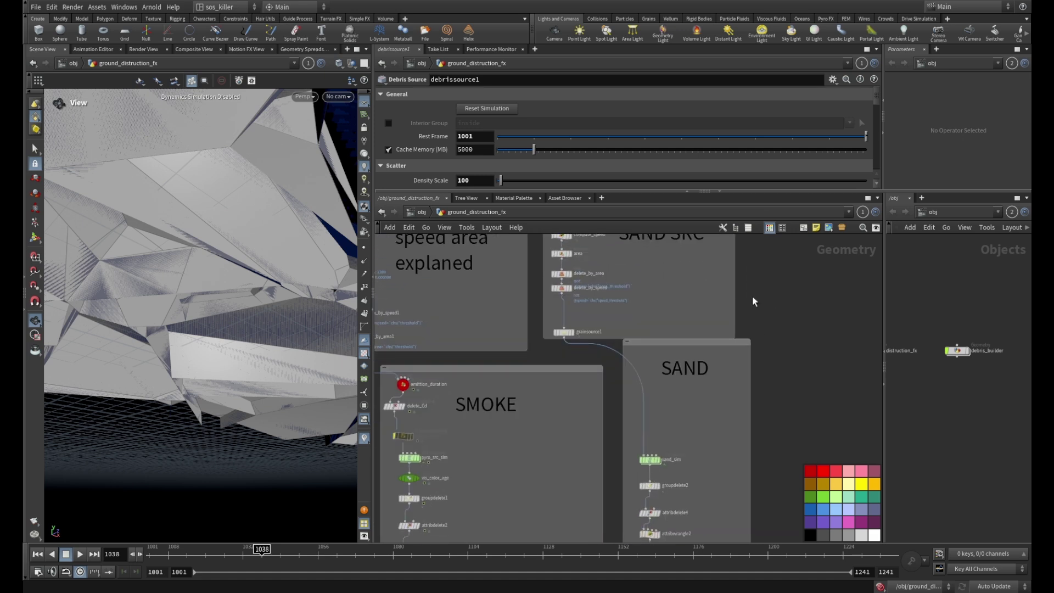
pyautogui.scroll(-2, 760, 346)
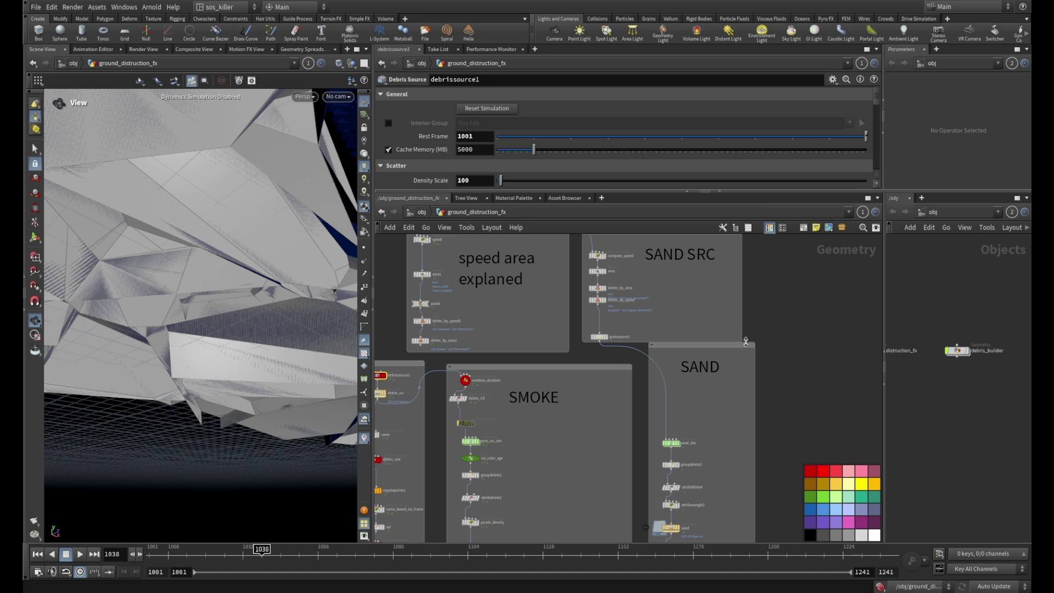
pyautogui.moveTo(723, 449); pyautogui.dragTo(788, 292, button='middle')
pyautogui.scroll(-2, 686, 289)
pyautogui.moveTo(686, 288); pyautogui.dragTo(713, 457, button='middle')
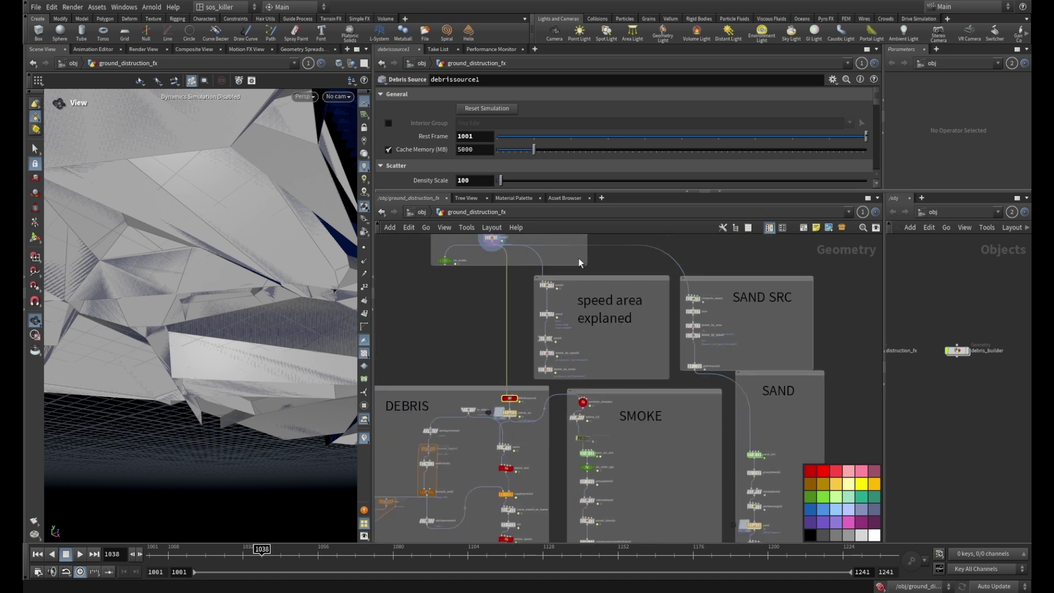
# Step: Return to debrissource1, enlarge the parameter area and review the speed and volume thresholds in its Post-Process settings
pyautogui.moveTo(505, 353); pyautogui.dragTo(545, 306, button='middle')
pyautogui.scroll(5, 567, 263)
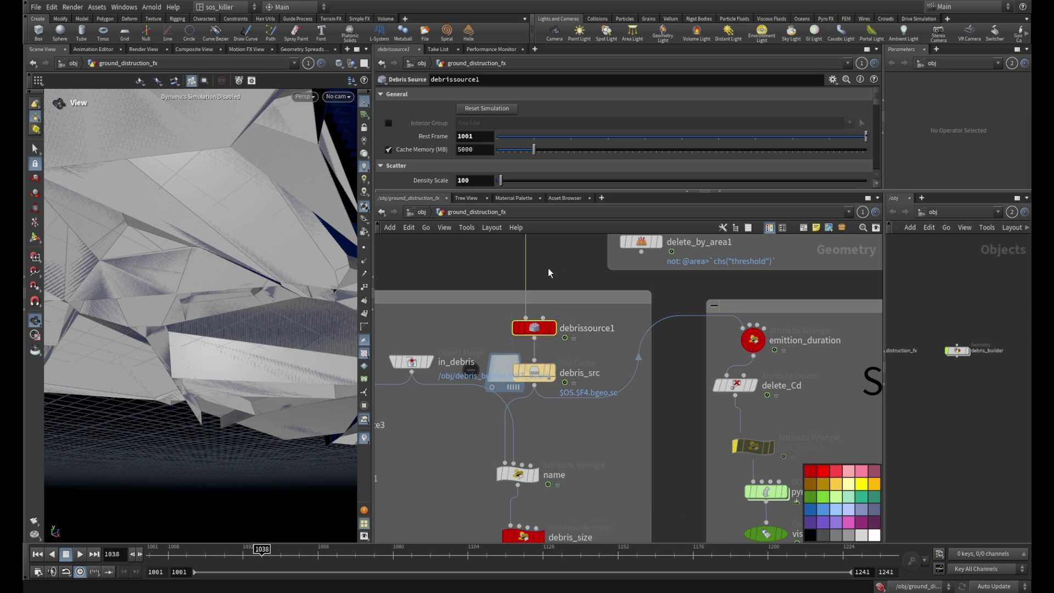
pyautogui.scroll(-1, 552, 264)
pyautogui.moveTo(562, 249); pyautogui.dragTo(566, 316, button='middle')
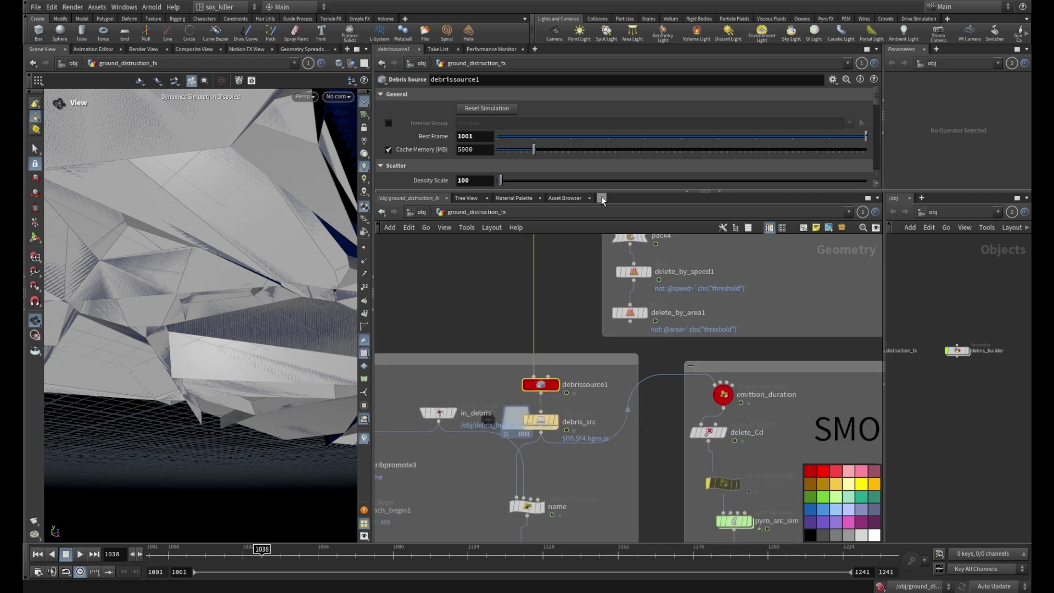
pyautogui.moveTo(604, 191); pyautogui.dragTo(604, 271)
pyautogui.scroll(-10, 586, 189)
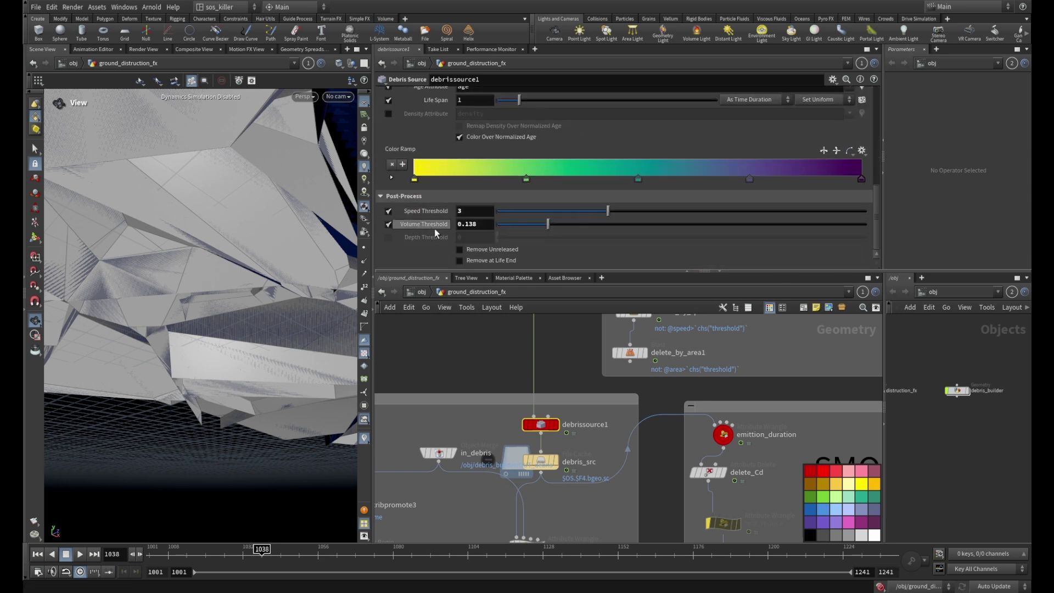
pyautogui.scroll(-3, 561, 358)
# Step: Select blast3, check its node information, and inspect its primitive attributes in a widened Geometry Spreadsheet showing all the group columns
pyautogui.moveTo(560, 357); pyautogui.dragTo(579, 441, button='middle')
pyautogui.scroll(-2, 567, 381)
pyautogui.scroll(4, 580, 442)
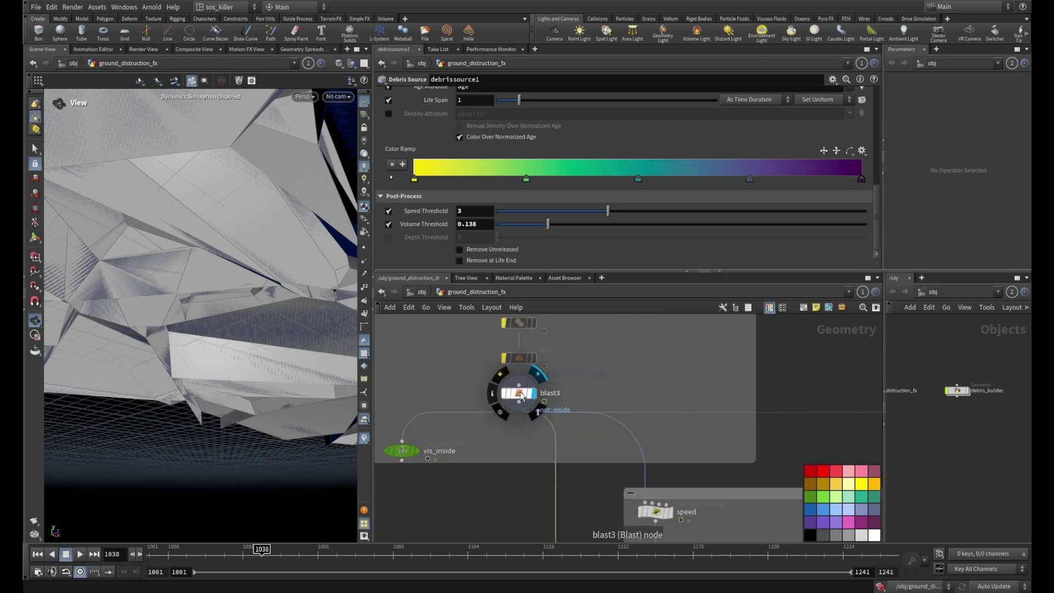
pyautogui.click(514, 394)
pyautogui.click(492, 393)
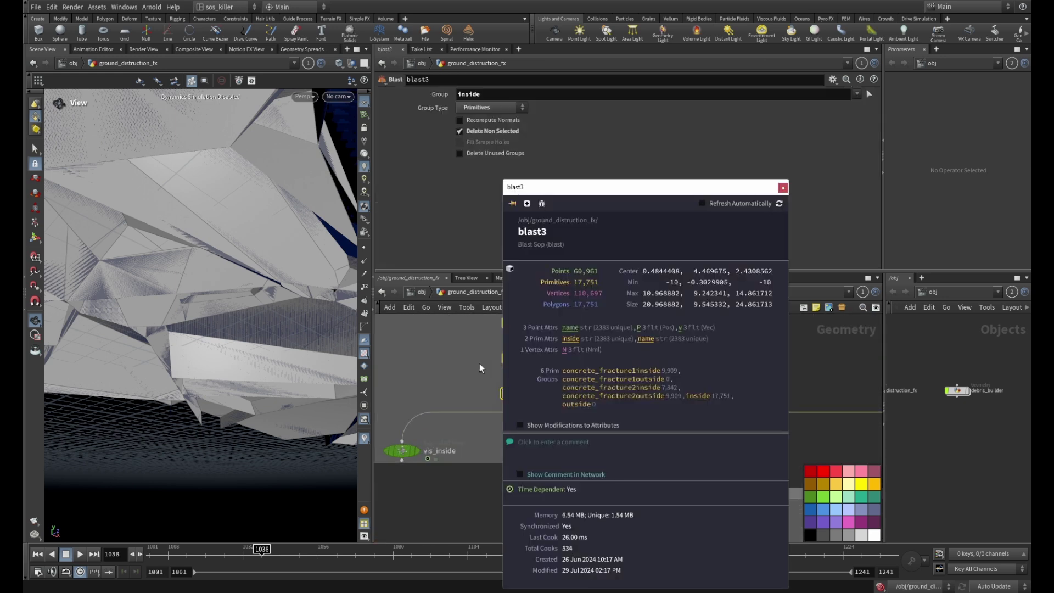
pyautogui.click(305, 50)
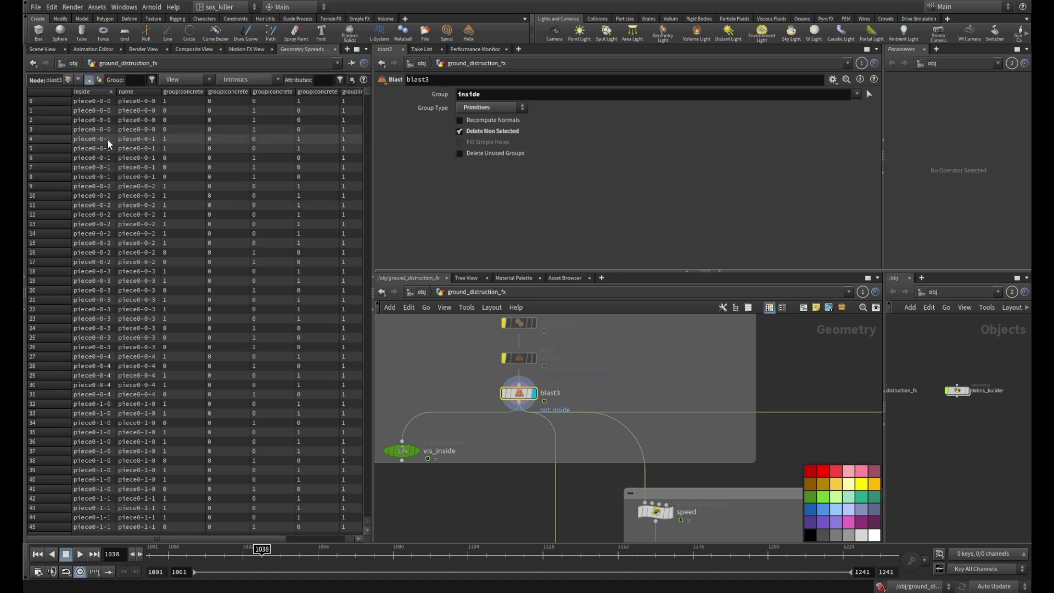
pyautogui.moveTo(373, 106); pyautogui.dragTo(440, 106)
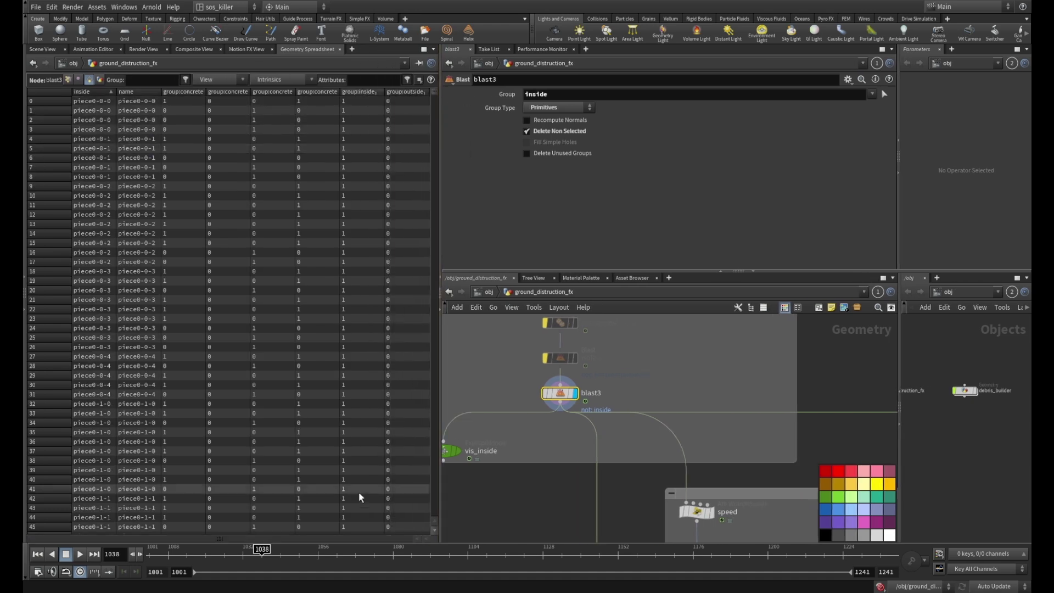
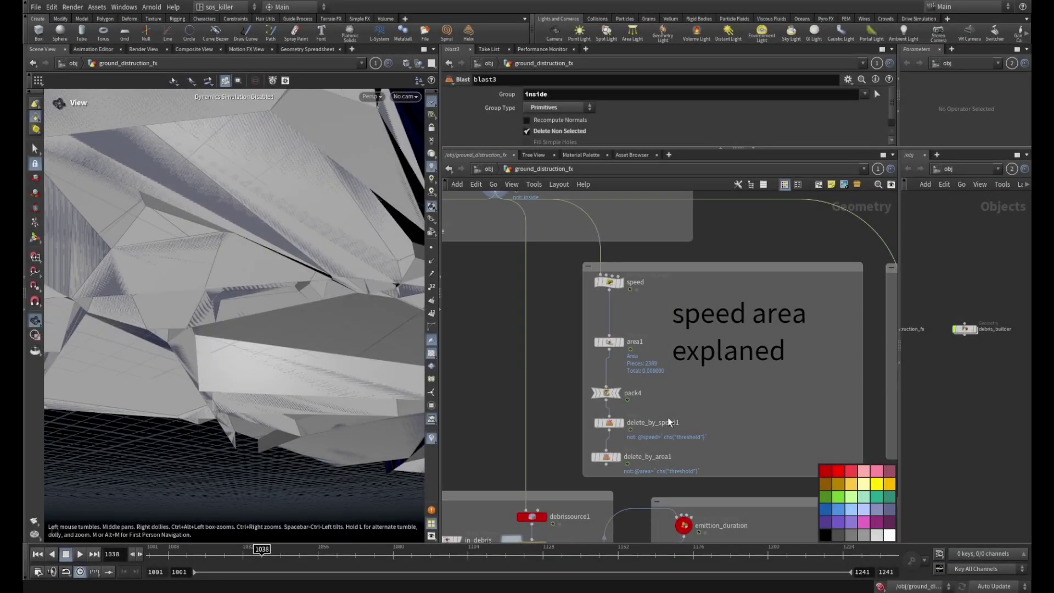
# Step: Select the speed wrangle in the speed area group, enlarge the parameter area and examine its VEX expression that derives speed from velocity
pyautogui.moveTo(693, 237); pyautogui.dragTo(730, 245, button='middle')
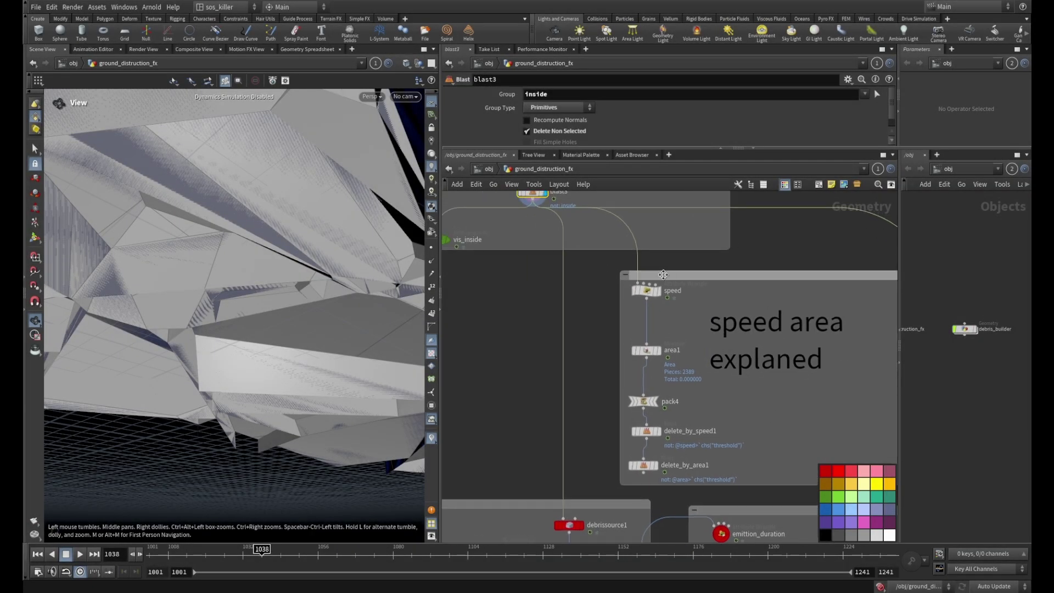
pyautogui.scroll(3, 661, 272)
pyautogui.scroll(-2, 662, 271)
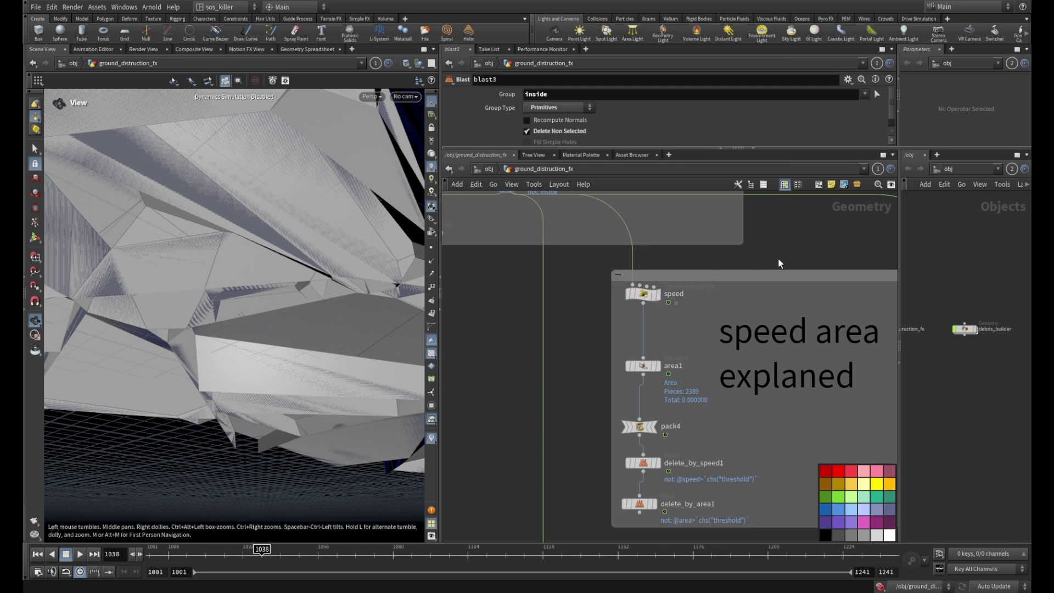
pyautogui.moveTo(757, 263); pyautogui.dragTo(729, 283, button='middle')
pyautogui.click(617, 314)
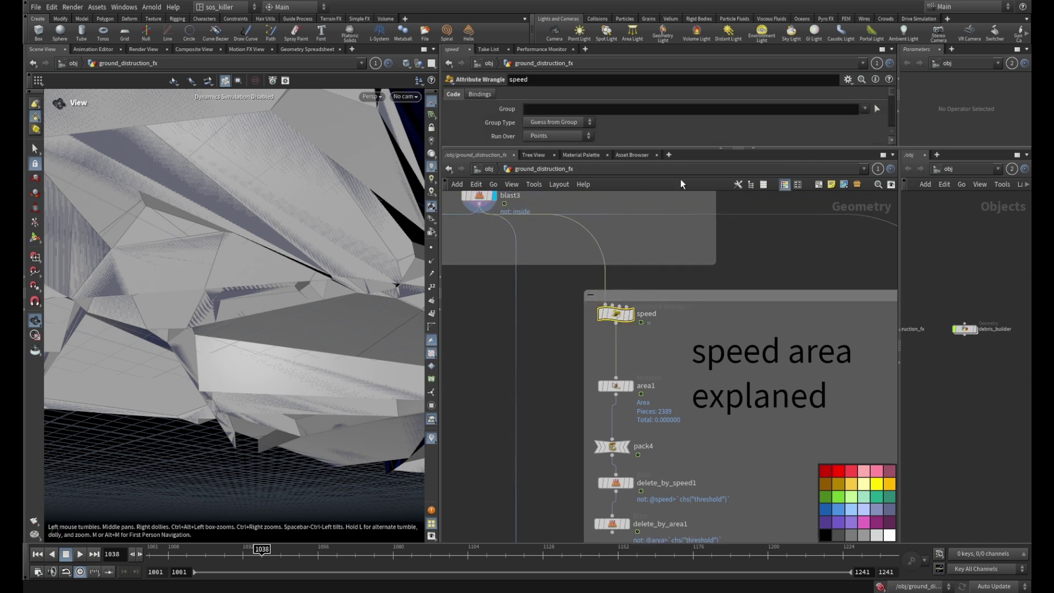
pyautogui.moveTo(705, 148); pyautogui.dragTo(702, 233)
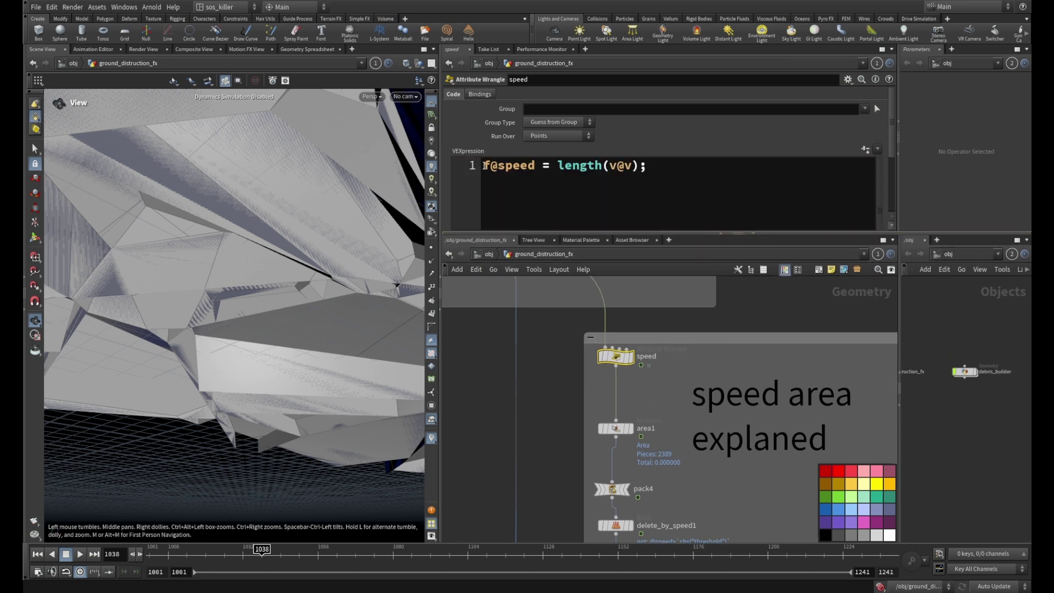
pyautogui.moveTo(482, 163); pyautogui.dragTo(602, 164)
pyautogui.doubleClick(619, 166)
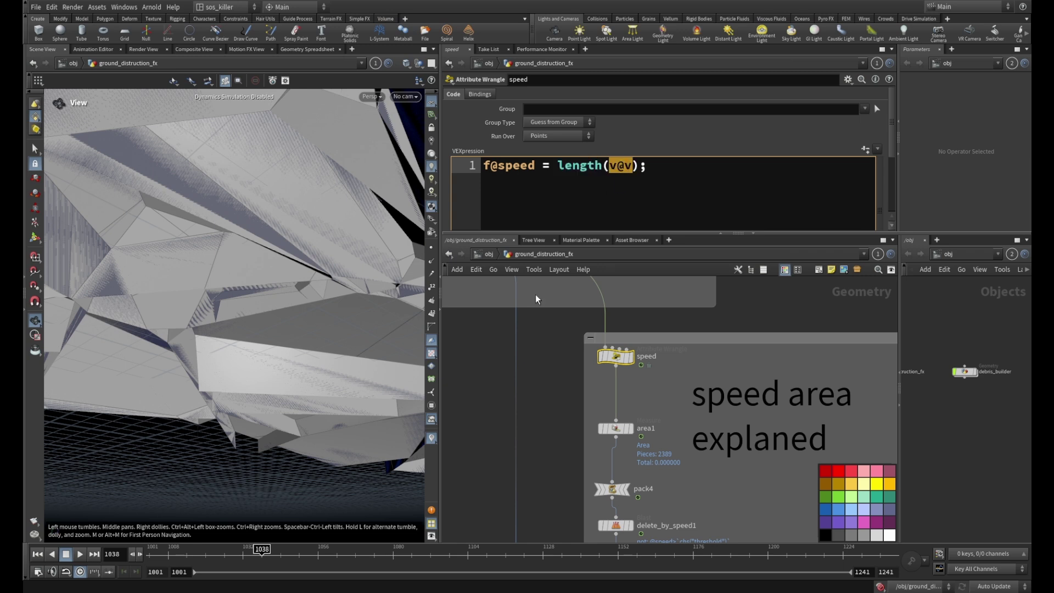
# Step: Display the speed node and open its attributes in a slightly widened Geometry Spreadsheet
pyautogui.scroll(-1, 565, 346)
pyautogui.scroll(2, 619, 367)
pyautogui.click(623, 365)
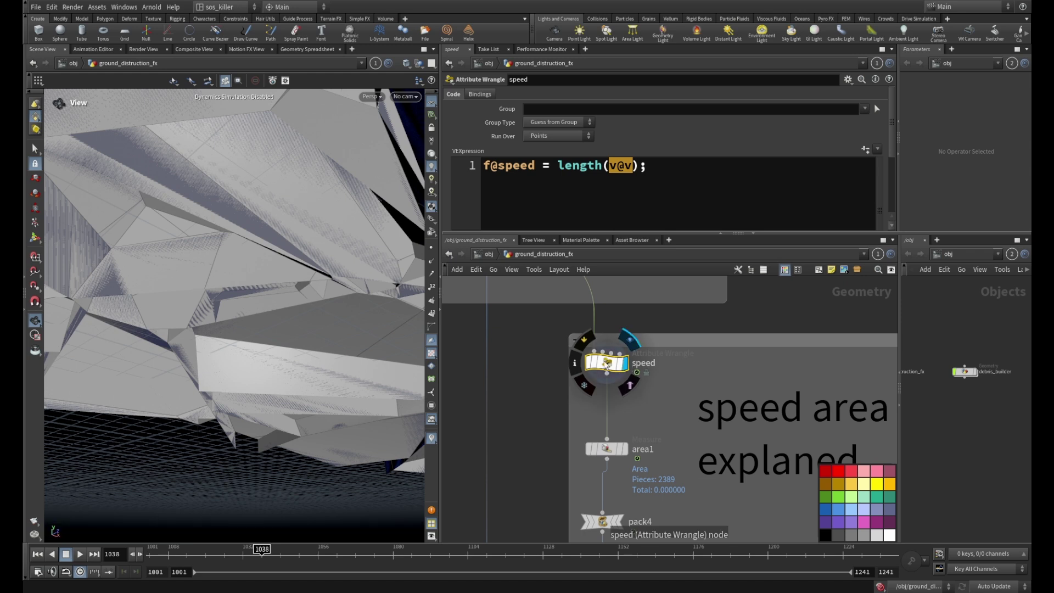
pyautogui.click(307, 50)
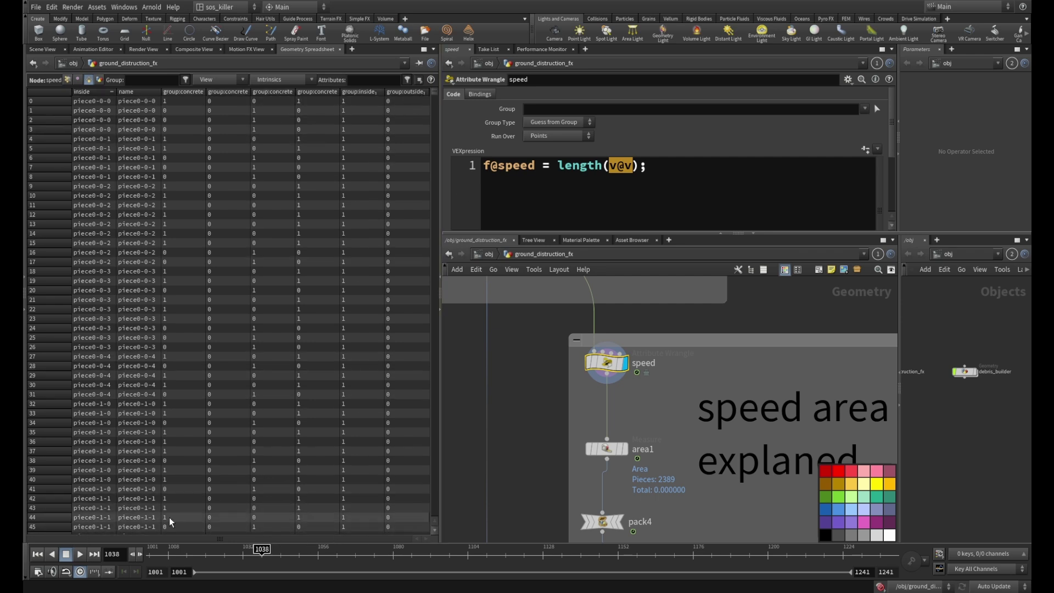
pyautogui.moveTo(608, 367)
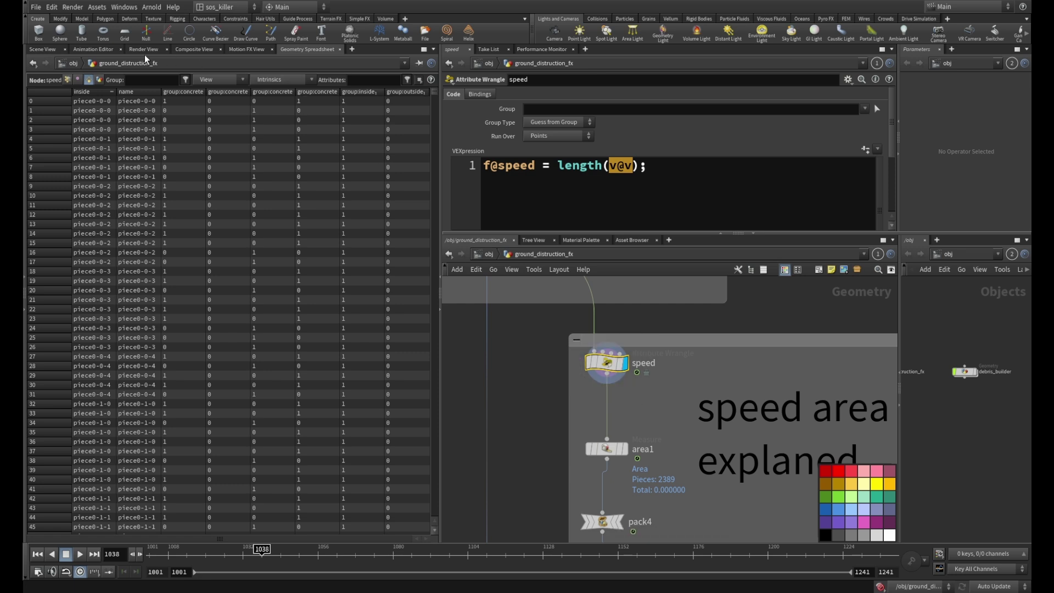
pyautogui.click(239, 48)
pyautogui.click(296, 49)
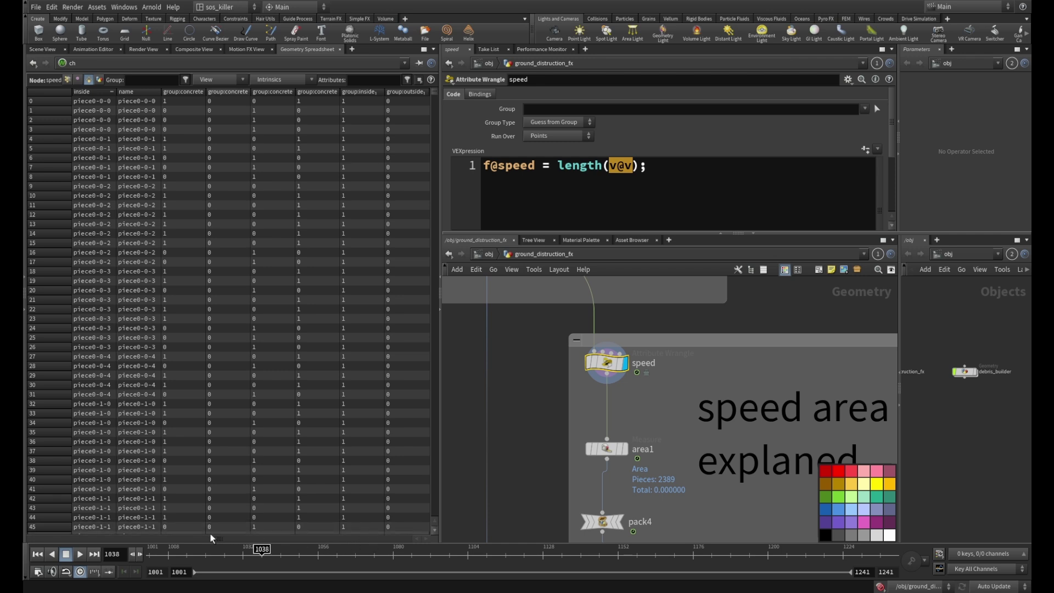
pyautogui.moveTo(440, 103)
pyautogui.mouseDown()
pyautogui.moveTo(615, 103)
pyautogui.moveTo(446, 105)
pyautogui.mouseUp()
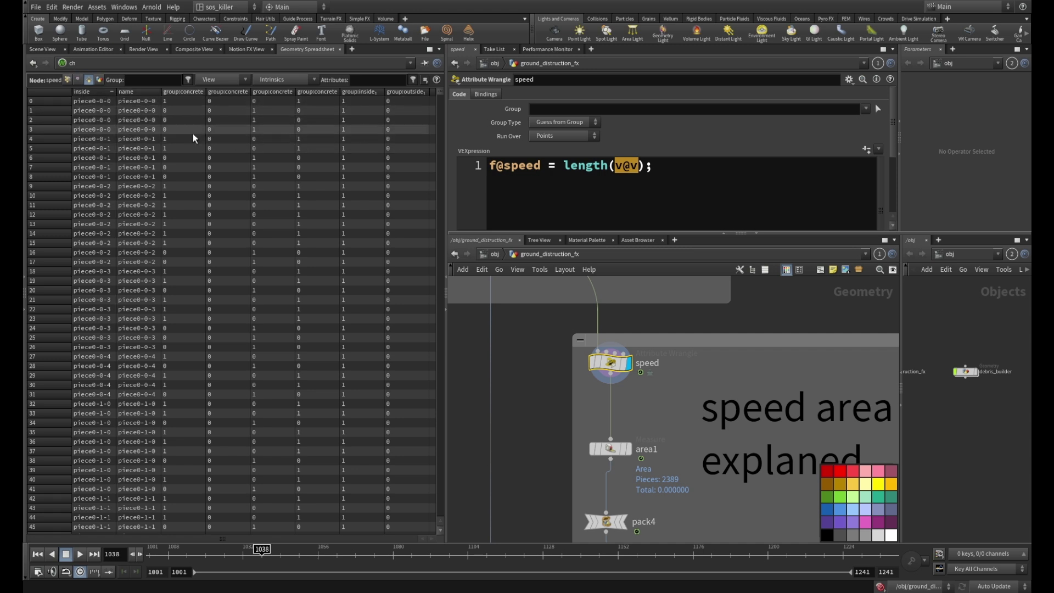
# Step: Show the speed node's point attributes and sort them by speed, highest first
pyautogui.click(67, 80)
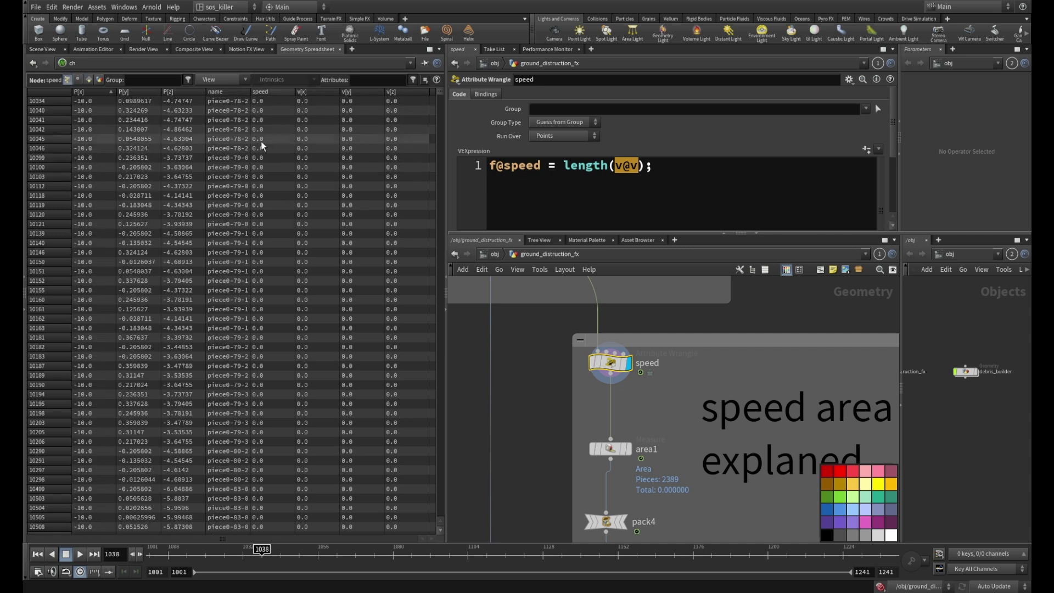
pyautogui.click(270, 92)
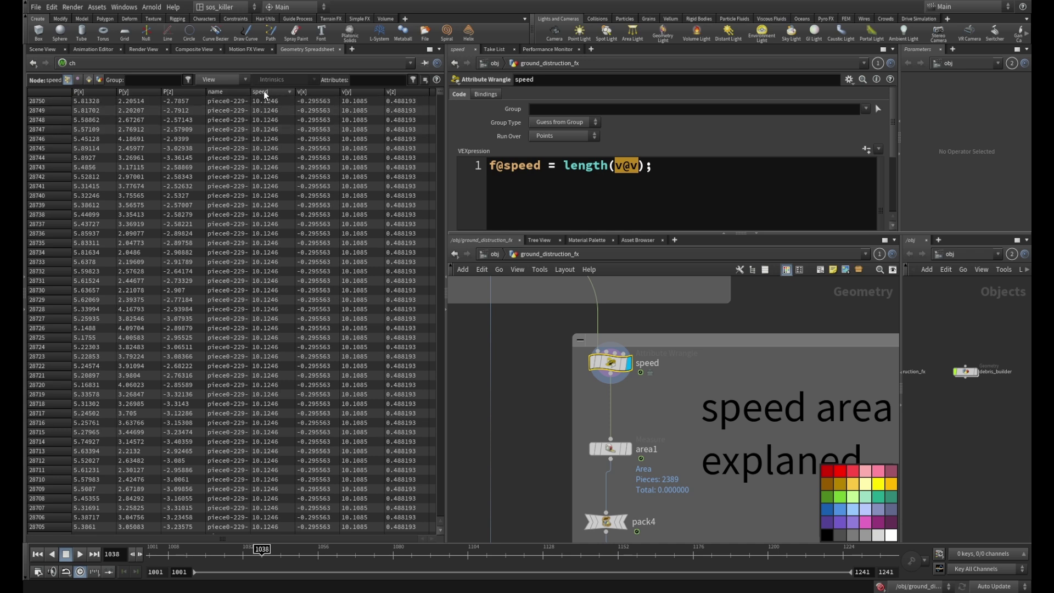
pyautogui.click(262, 92)
pyautogui.click(263, 91)
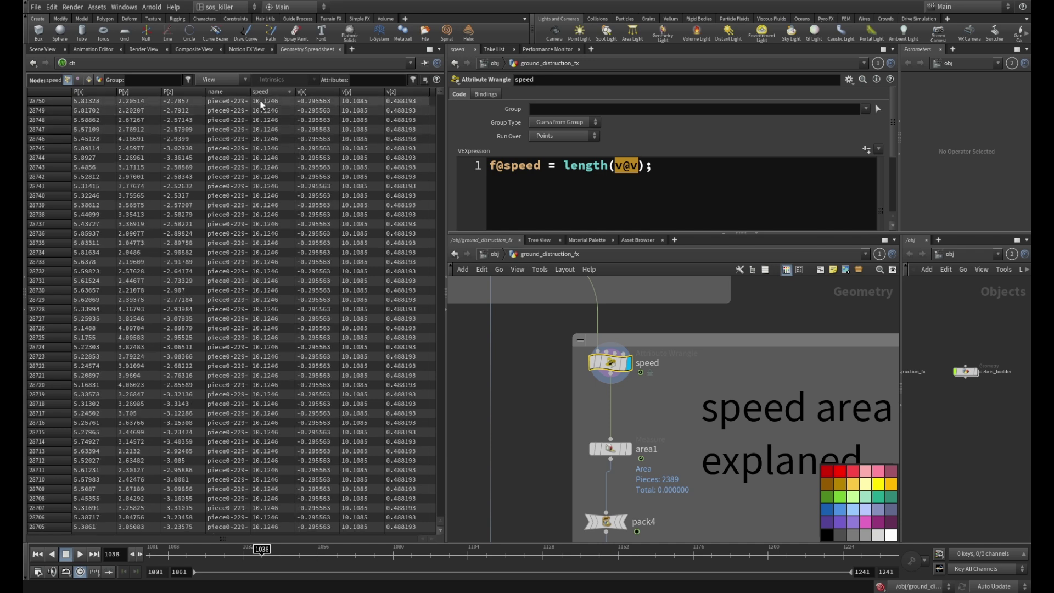
# Step: Display the area1 Measure node, show its primitive attributes and sort them by area, largest first
pyautogui.scroll(-2, 651, 386)
pyautogui.moveTo(731, 331); pyautogui.dragTo(755, 300, button='middle')
pyautogui.scroll(1, 755, 299)
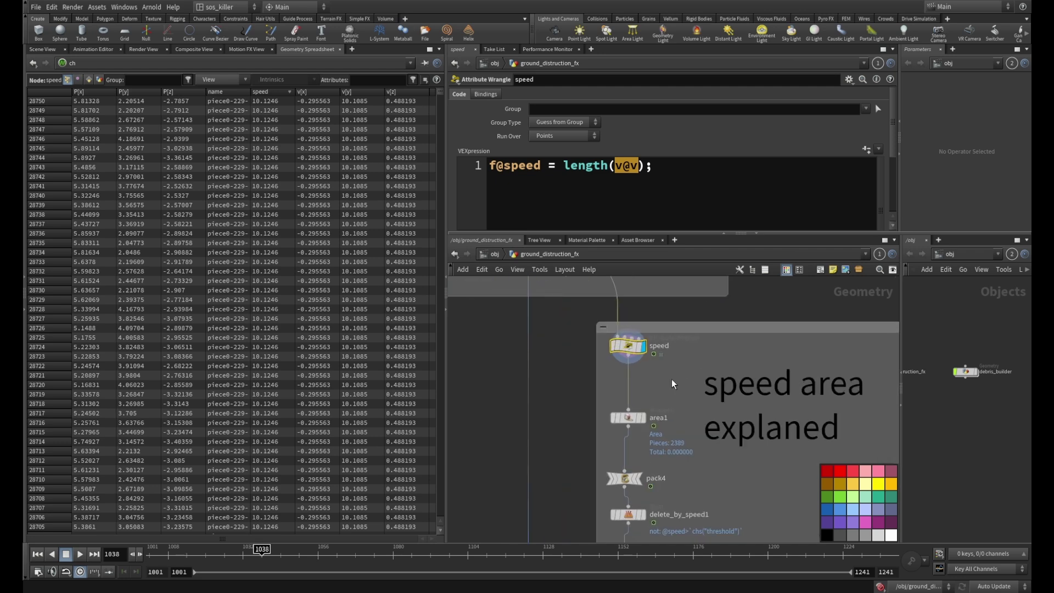
pyautogui.click(644, 419)
pyautogui.click(629, 418)
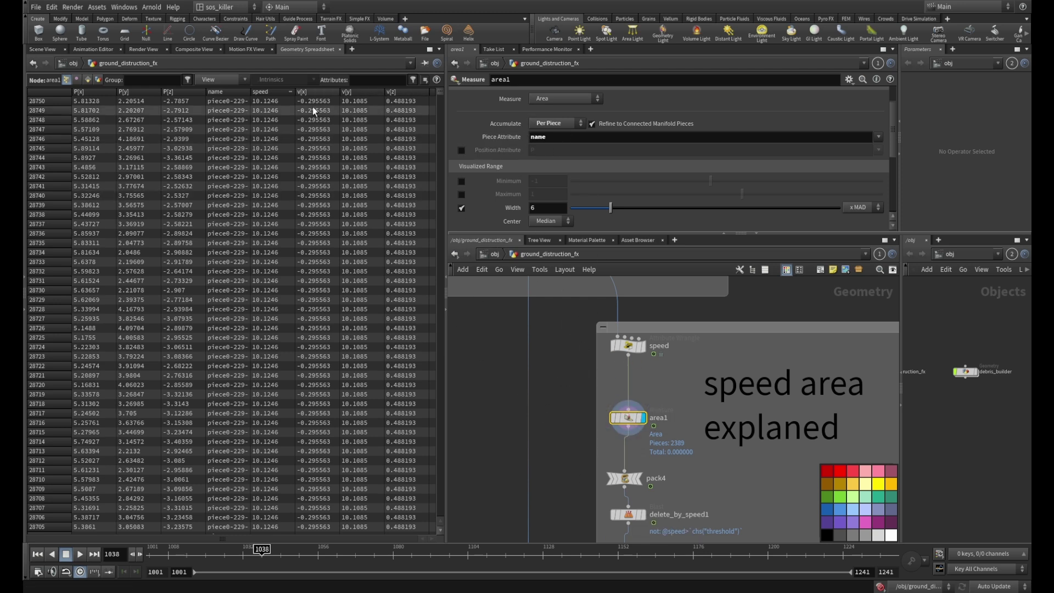
pyautogui.click(88, 80)
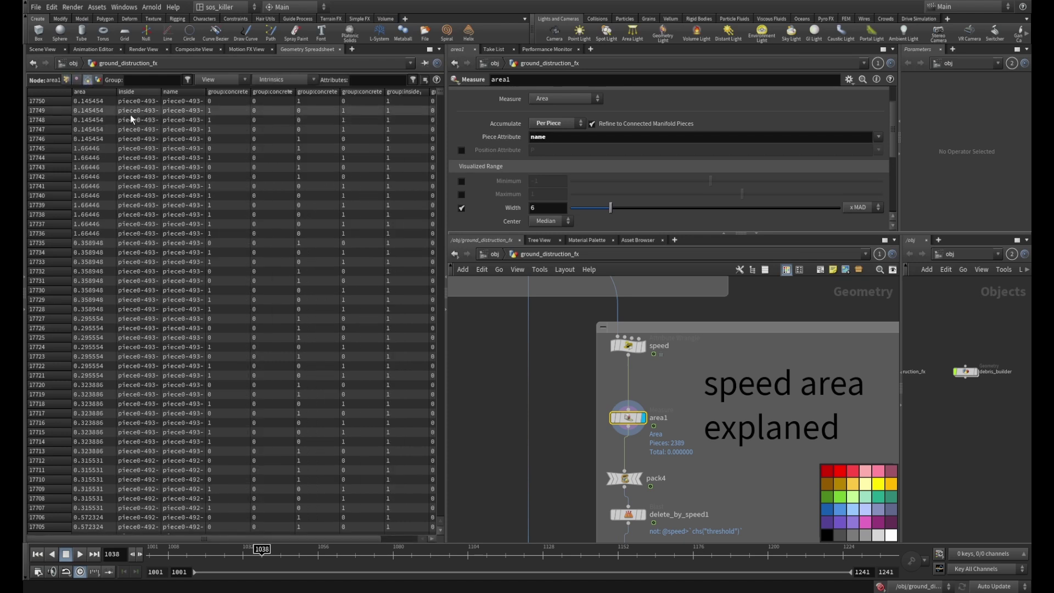
pyautogui.click(90, 92)
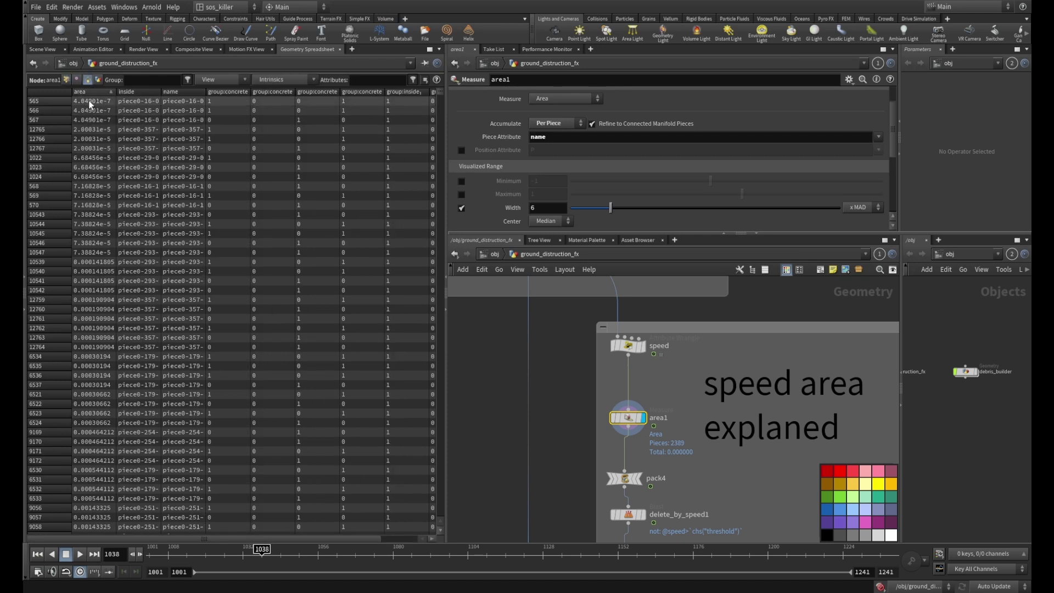
pyautogui.click(90, 92)
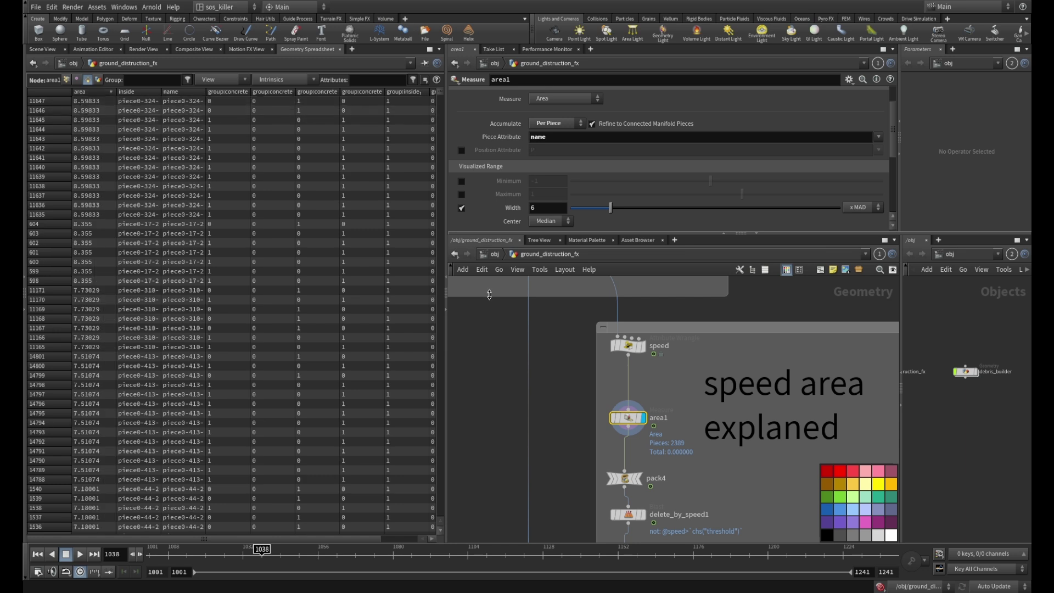
# Step: Return to the 3D scene view, display pack4 and review its name attribute and transferred area and speed attributes
pyautogui.scroll(-1, 629, 397)
pyautogui.click(44, 49)
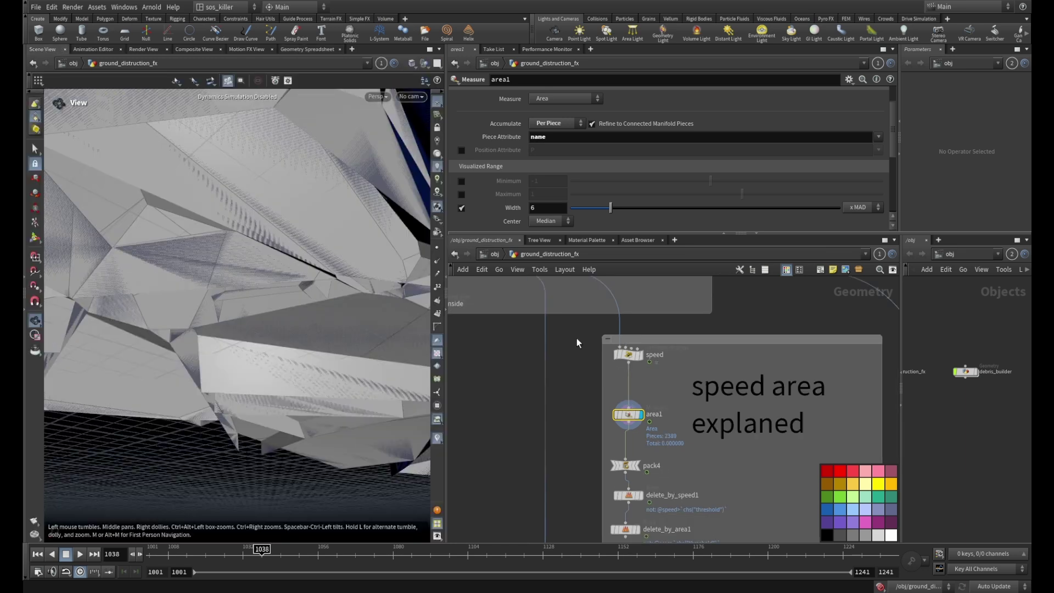
pyautogui.scroll(-1, 576, 381)
pyautogui.click(631, 456)
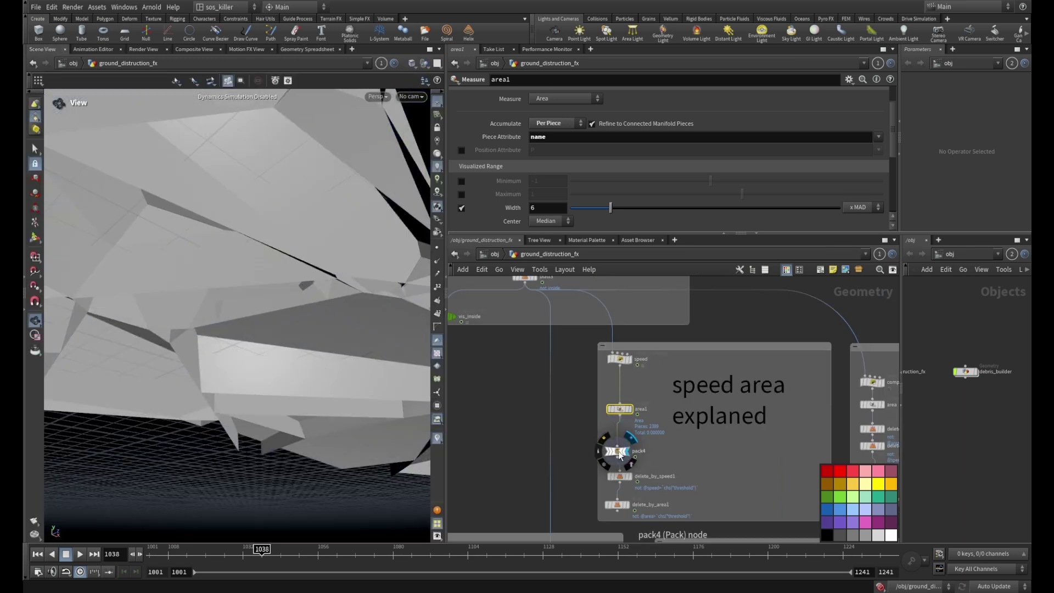
pyautogui.click(621, 454)
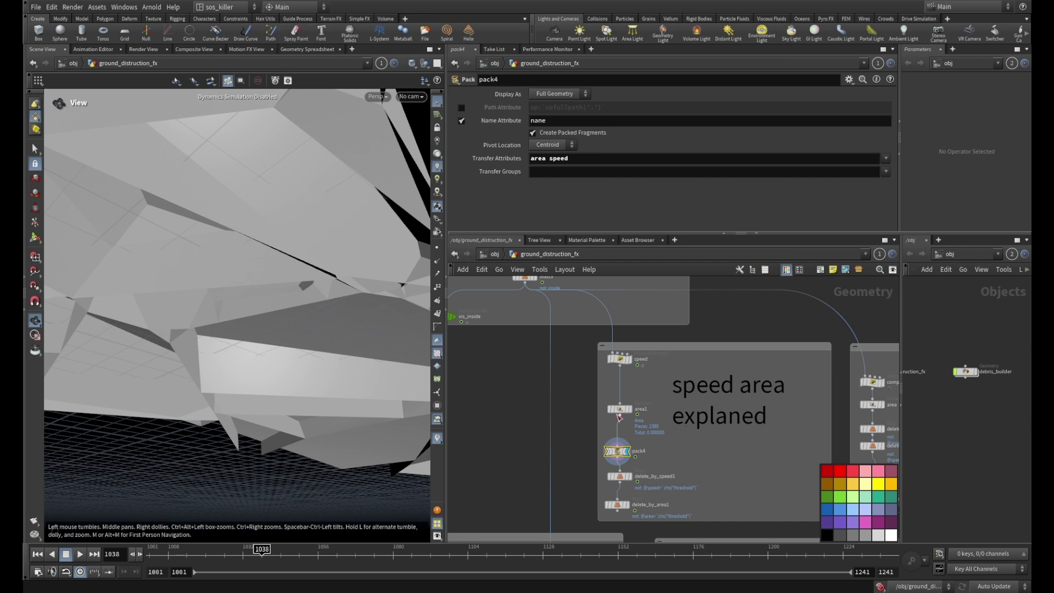
pyautogui.moveTo(676, 448); pyautogui.dragTo(705, 402, button='middle')
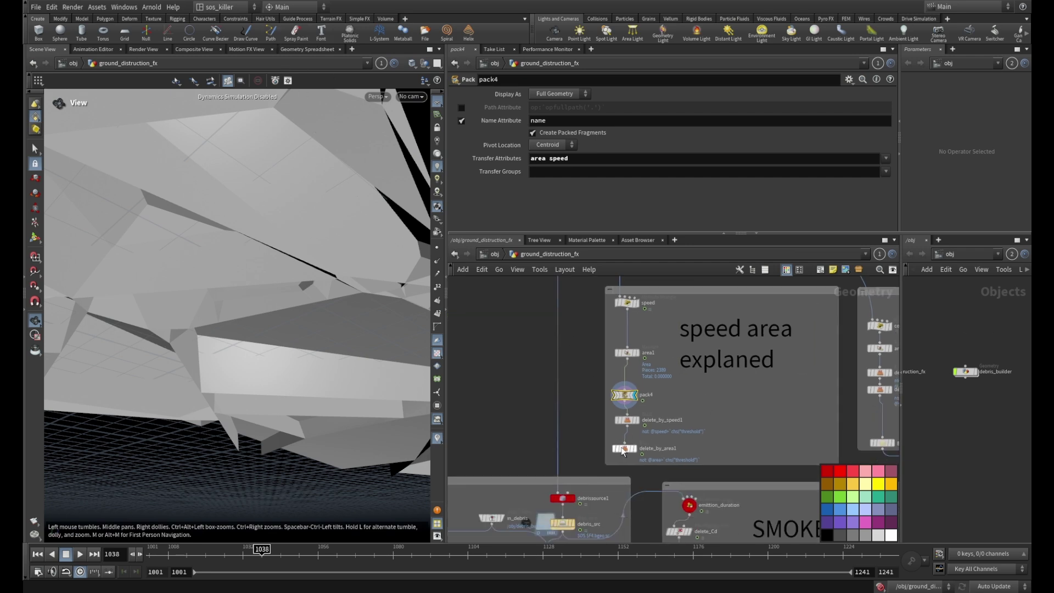
pyautogui.moveTo(562, 506)
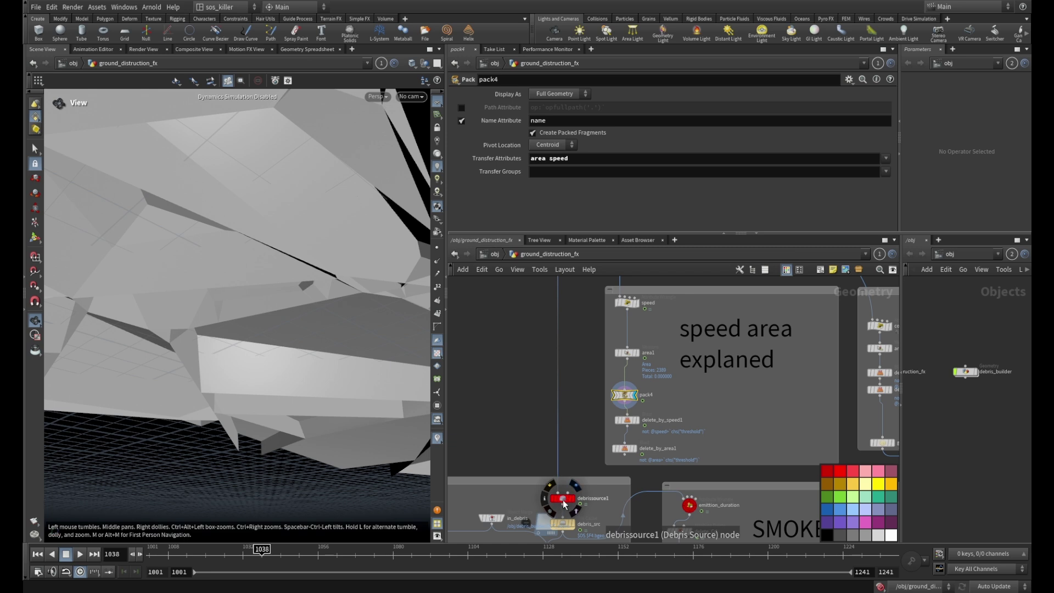
pyautogui.scroll(3, 653, 381)
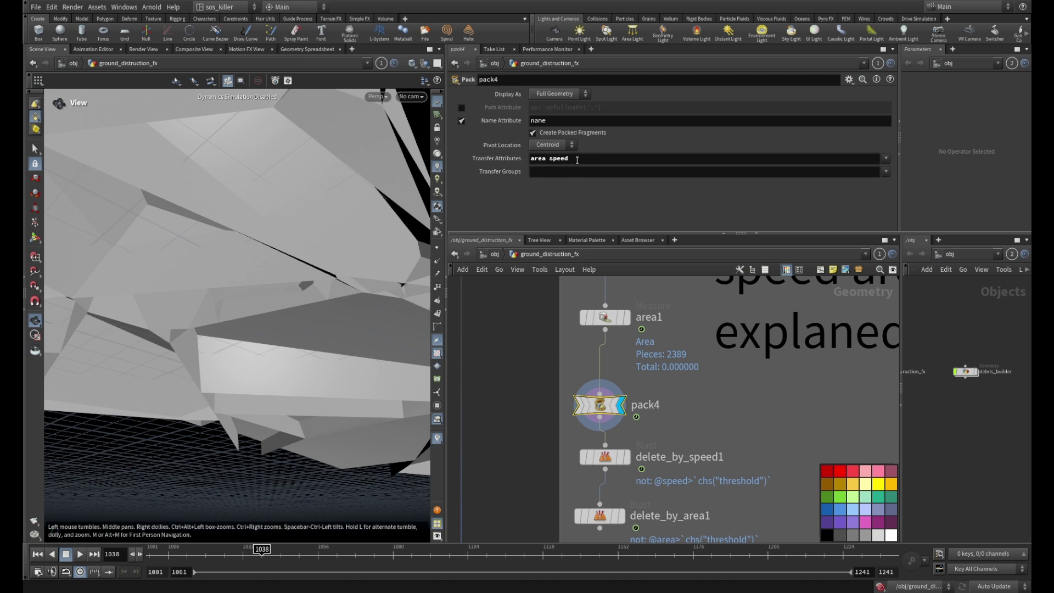
pyautogui.moveTo(712, 431); pyautogui.dragTo(716, 404, button='middle')
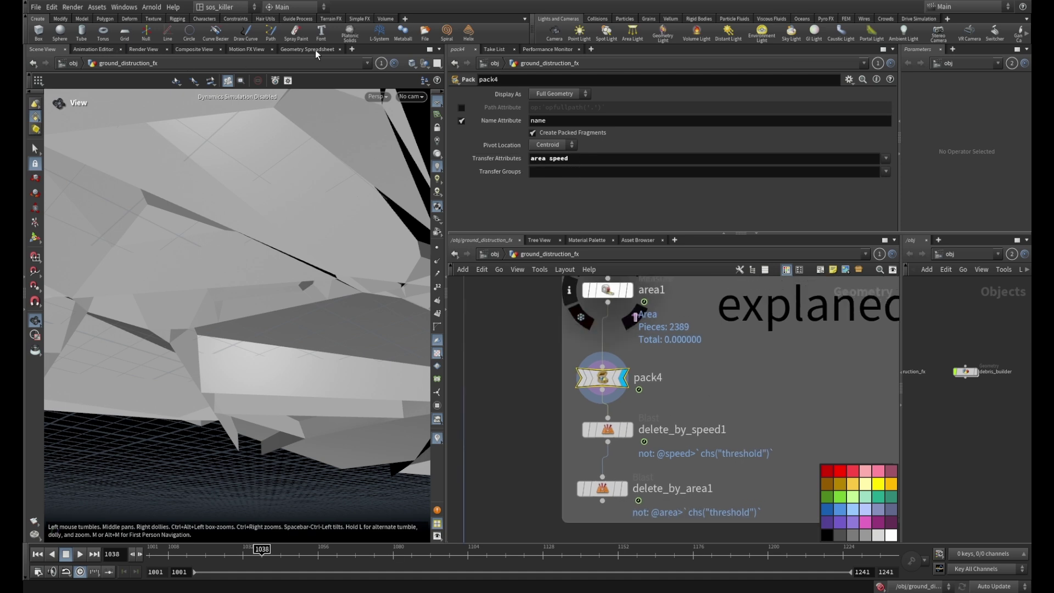
# Step: Select delete_by_speed1, review its threshold settings, then display the node and frame its remaining pieces in the 3D view
pyautogui.click(314, 51)
pyautogui.click(607, 429)
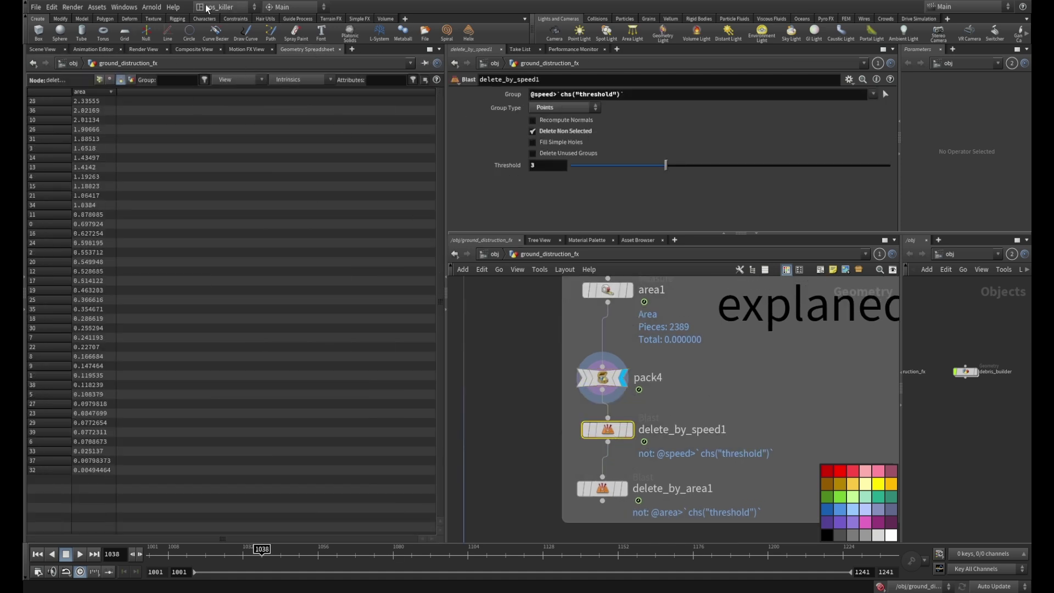
pyautogui.click(43, 48)
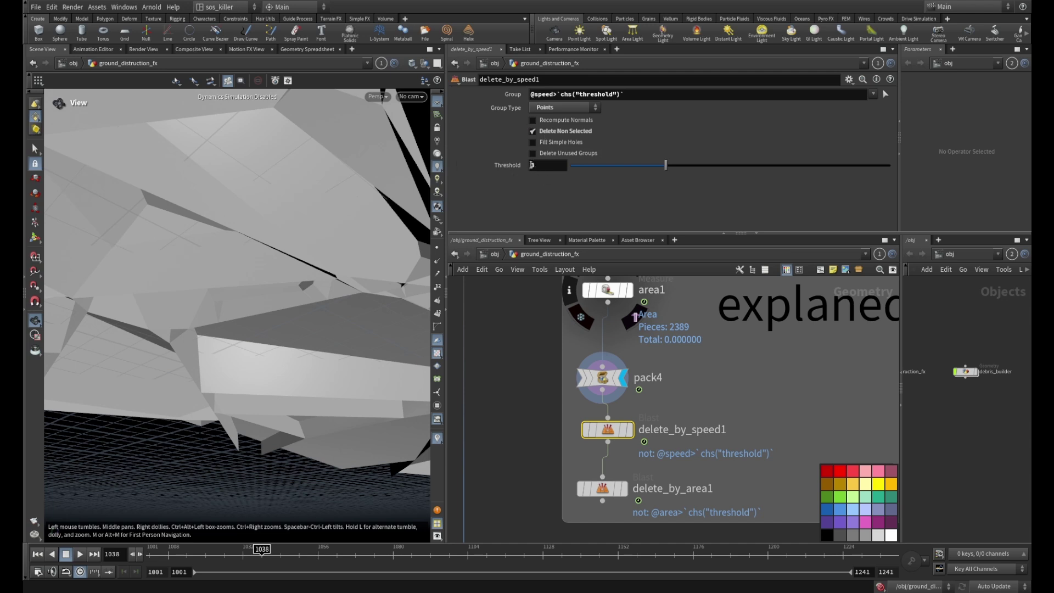
pyautogui.click(629, 429)
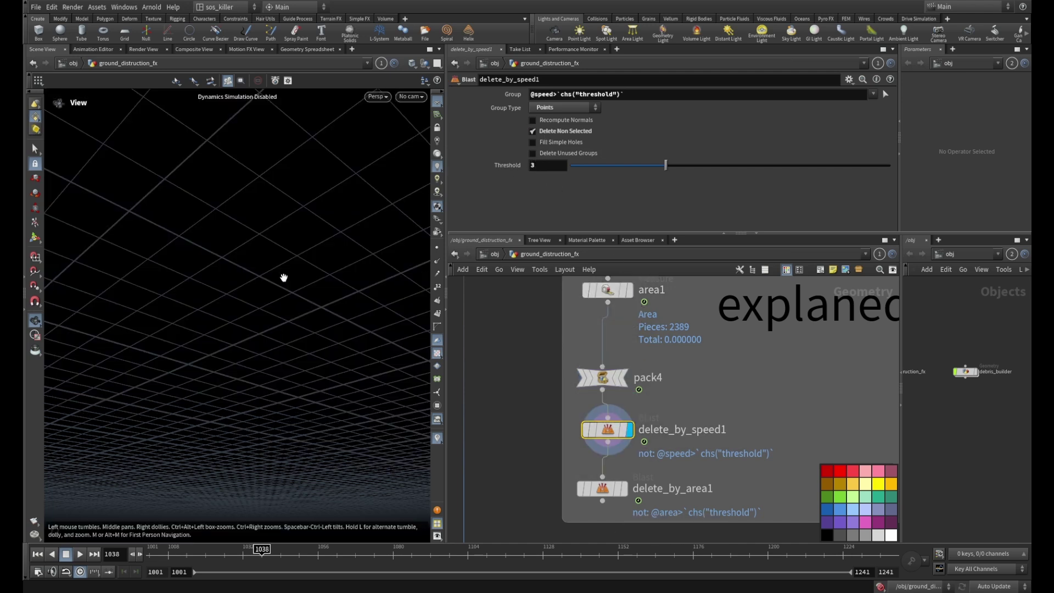
pyautogui.press('f')
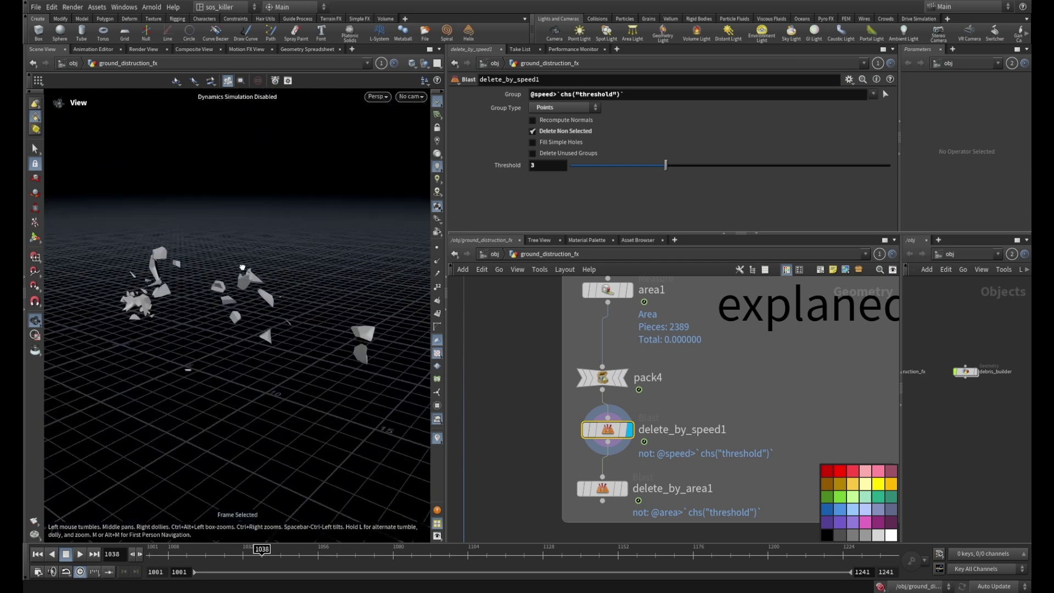
pyautogui.moveTo(249, 284); pyautogui.dragTo(263, 257, button='right')
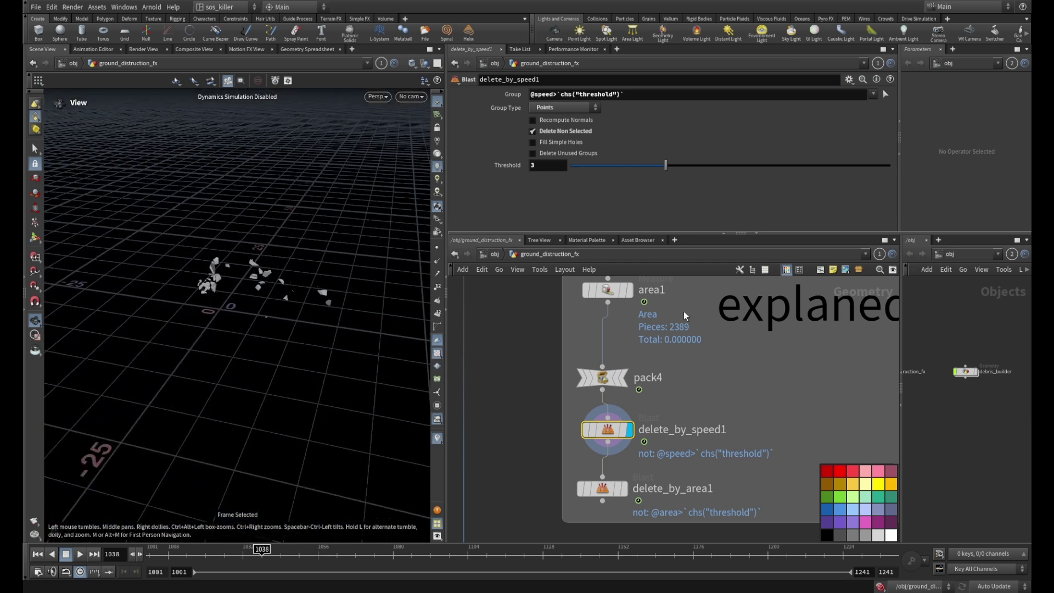
# Step: Display delete_by_area1 and lower its area threshold to 0.16
pyautogui.click(623, 492)
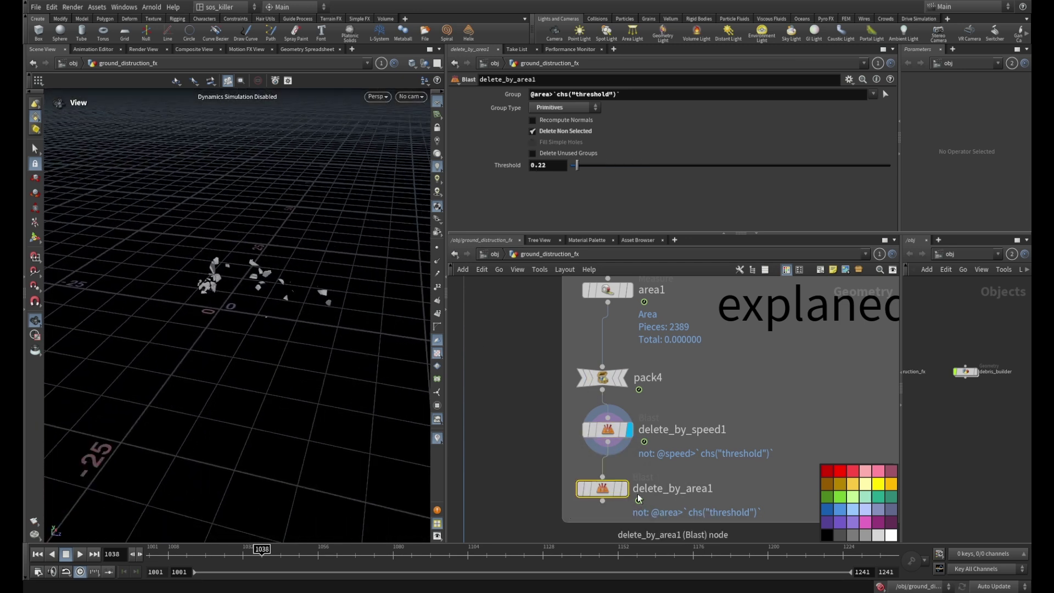
pyautogui.click(626, 492)
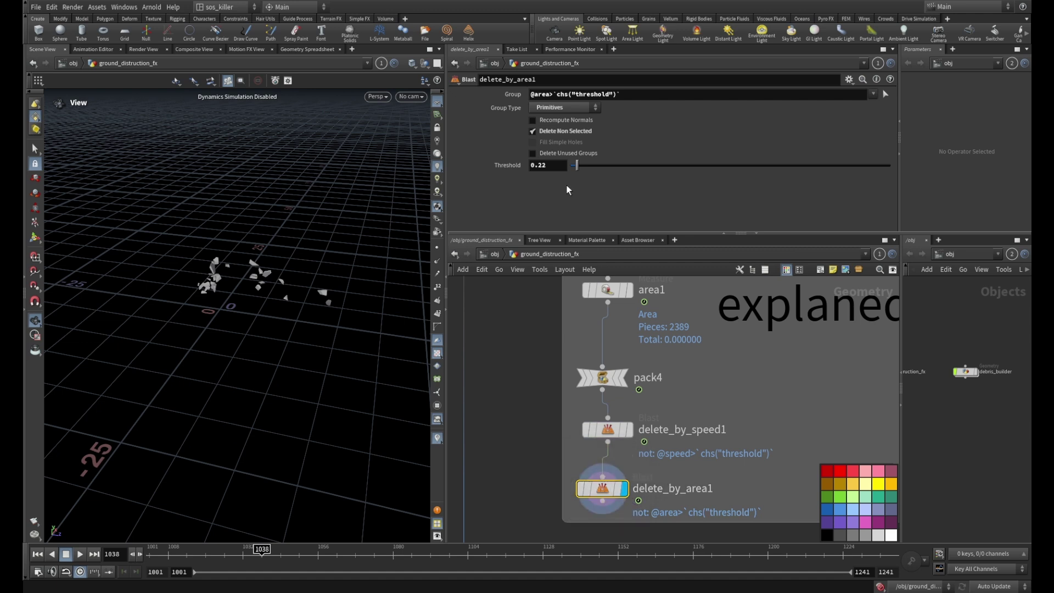
pyautogui.moveTo(574, 174)
pyautogui.mouseDown()
pyautogui.moveTo(623, 165)
pyautogui.moveTo(579, 170)
pyautogui.mouseUp()
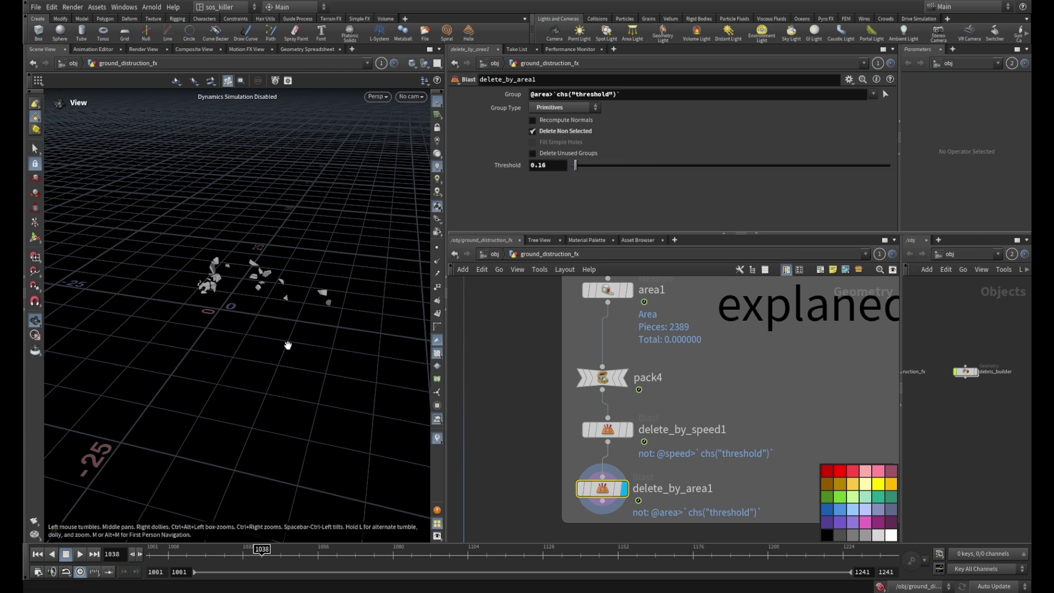
pyautogui.scroll(-2, 588, 431)
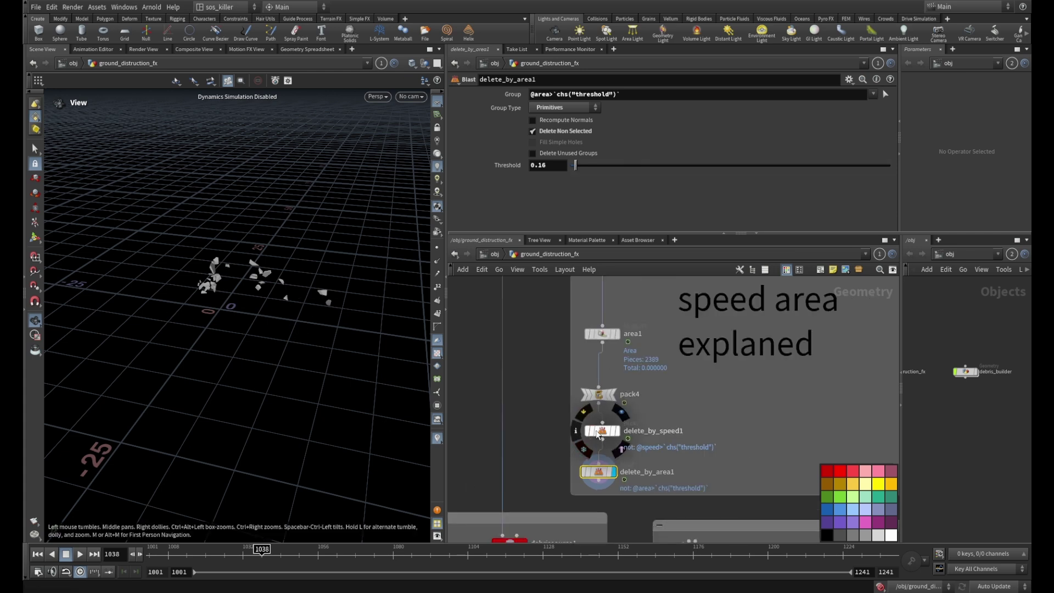
pyautogui.scroll(2, 582, 434)
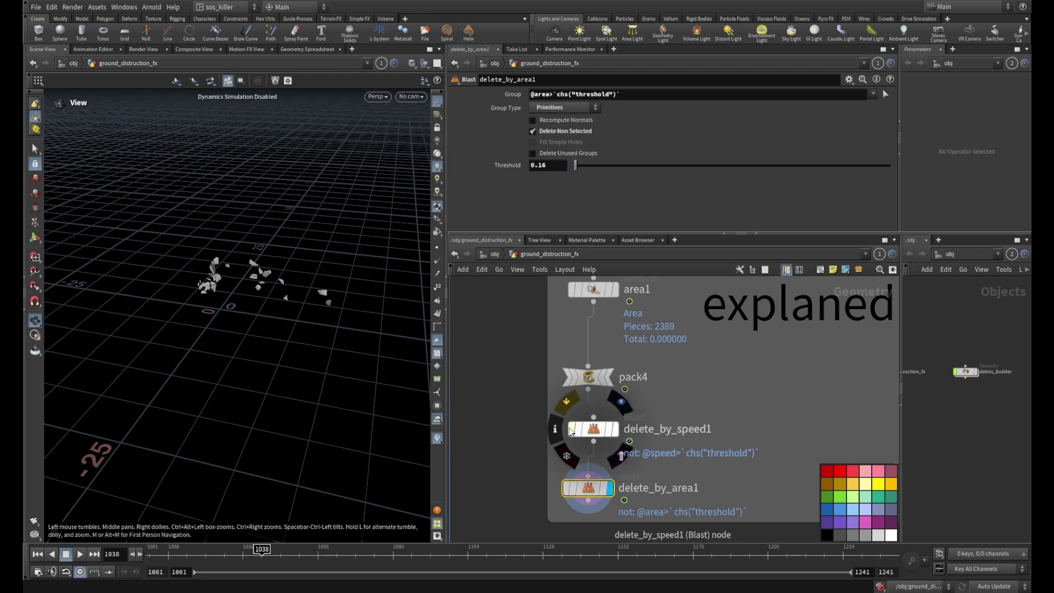
# Step: Bypass delete_by_speed1 and lower the area threshold of delete_by_area1 to 0.15
pyautogui.click(573, 429)
pyautogui.moveTo(576, 168)
pyautogui.mouseDown()
pyautogui.moveTo(723, 170)
pyautogui.moveTo(575, 173)
pyautogui.mouseUp()
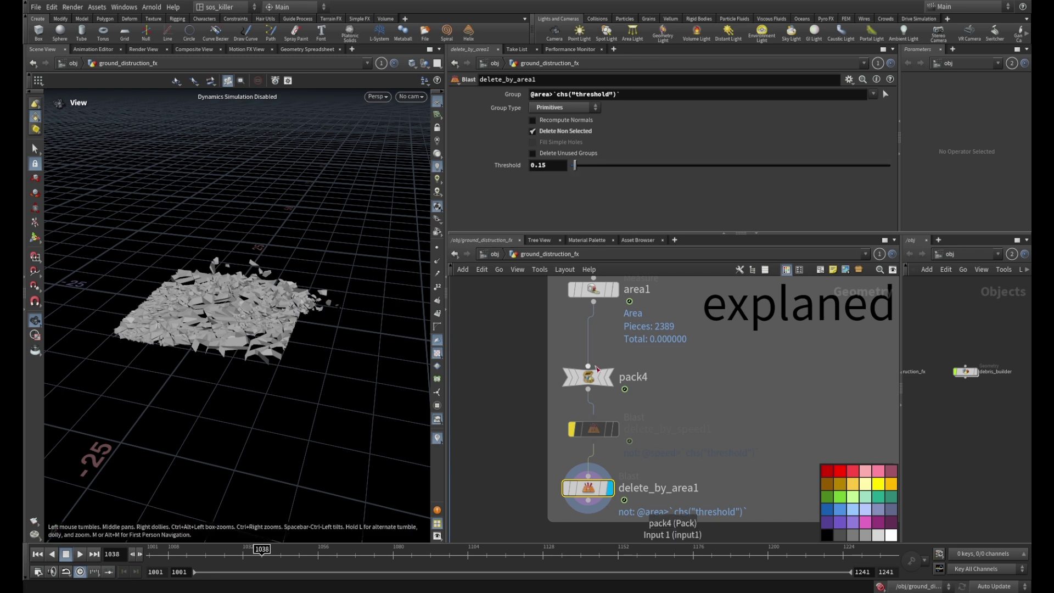
# Step: Display the debrissource1 node and review its post-process speed and volume thresholds
pyautogui.scroll(-3, 591, 406)
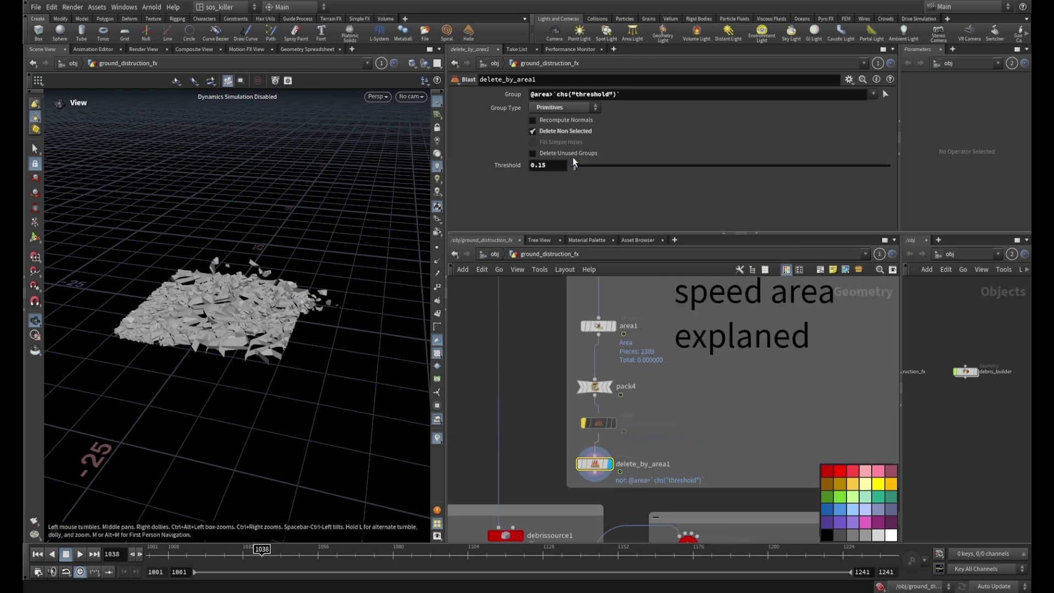
pyautogui.moveTo(684, 424); pyautogui.dragTo(706, 369, button='middle')
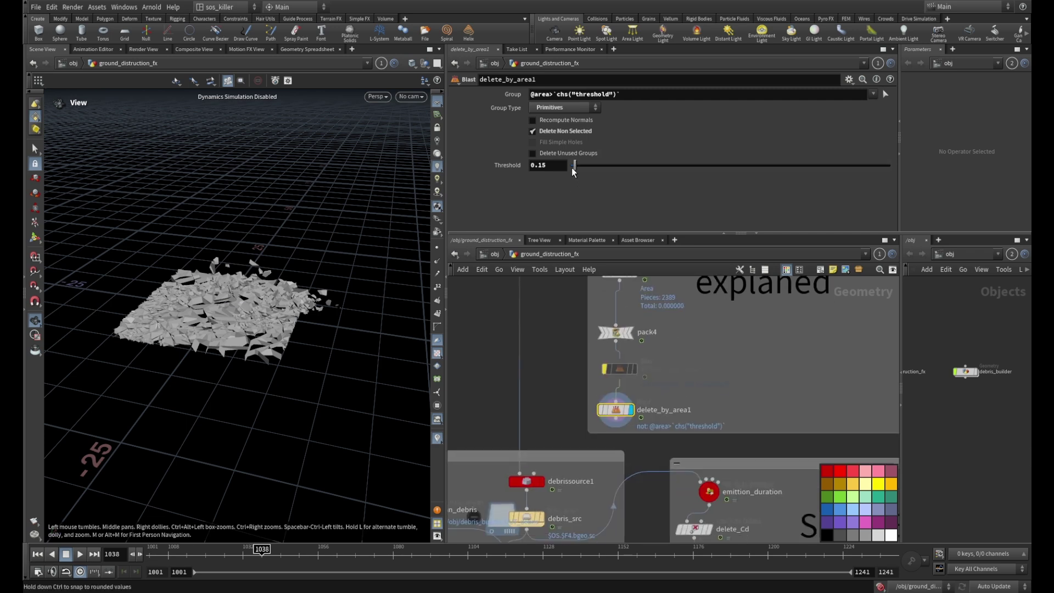
pyautogui.moveTo(706, 397); pyautogui.dragTo(754, 314, button='middle')
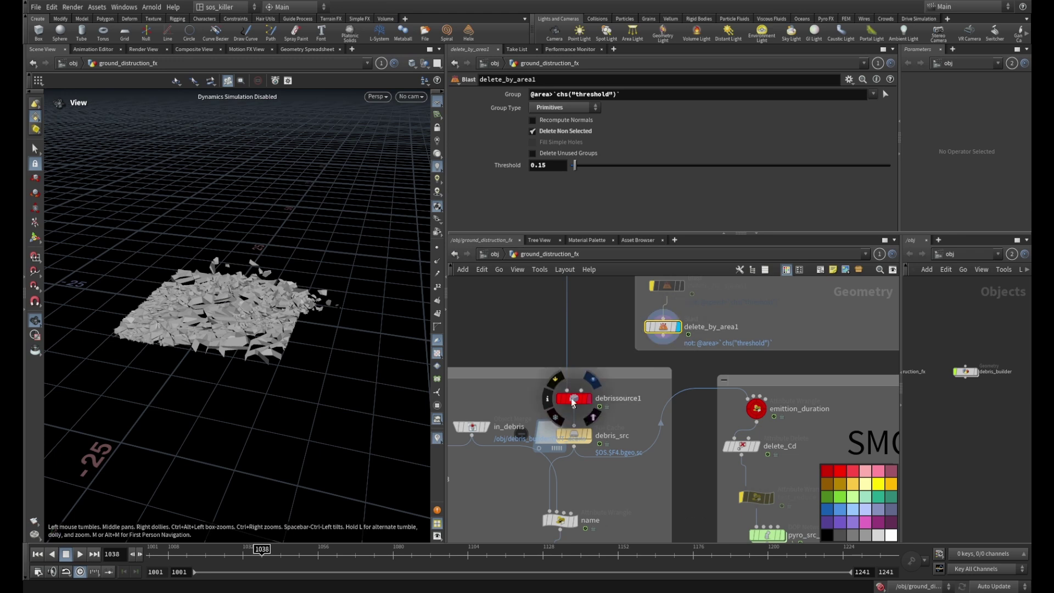
pyautogui.click(588, 398)
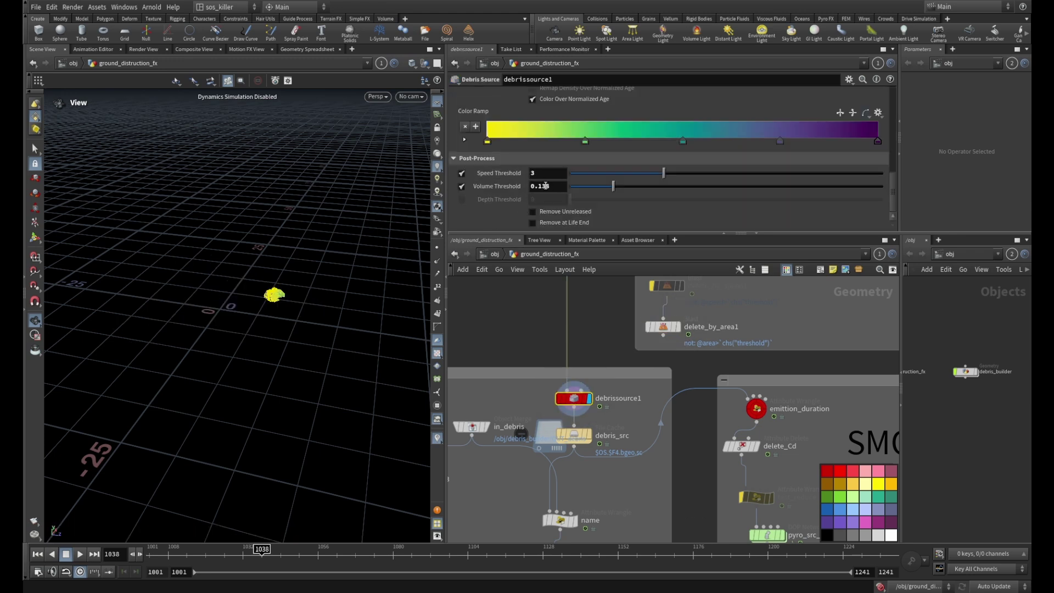
# Step: Display the debris_src file cache and play back the cached debris points in the 3D view, stopping at frame 1162
pyautogui.scroll(-2, 605, 355)
pyautogui.moveTo(605, 354); pyautogui.dragTo(600, 295, button='middle')
pyautogui.scroll(2, 600, 296)
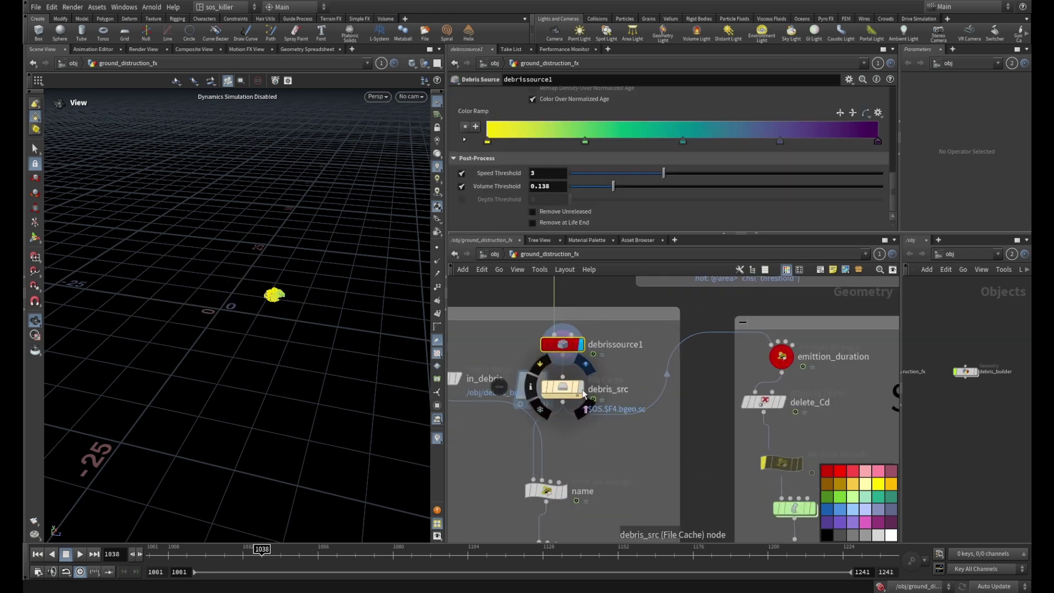
pyautogui.click(561, 391)
pyautogui.scroll(-1, 584, 295)
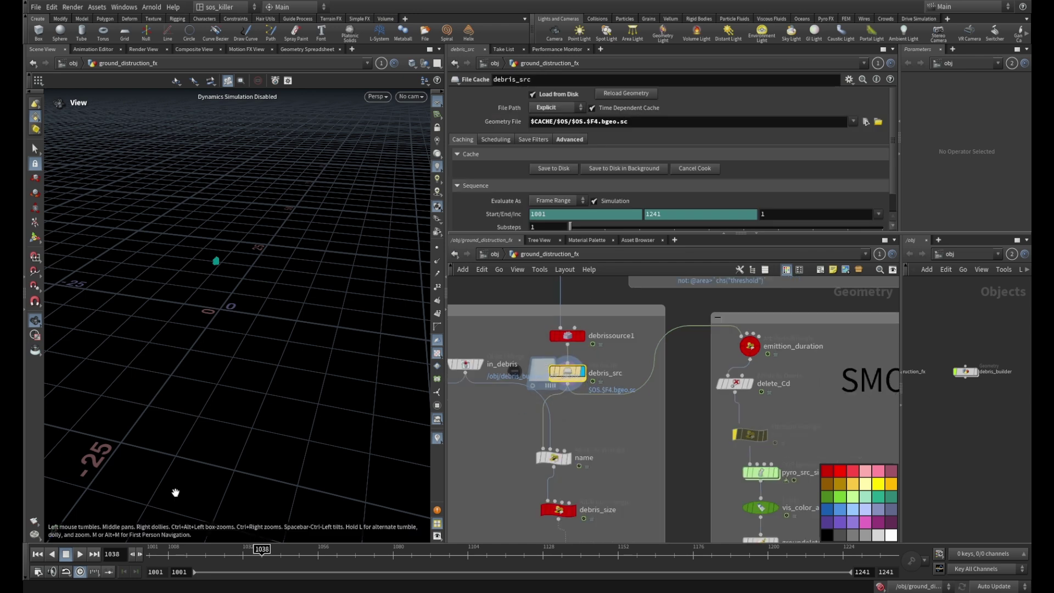
pyautogui.click(80, 555)
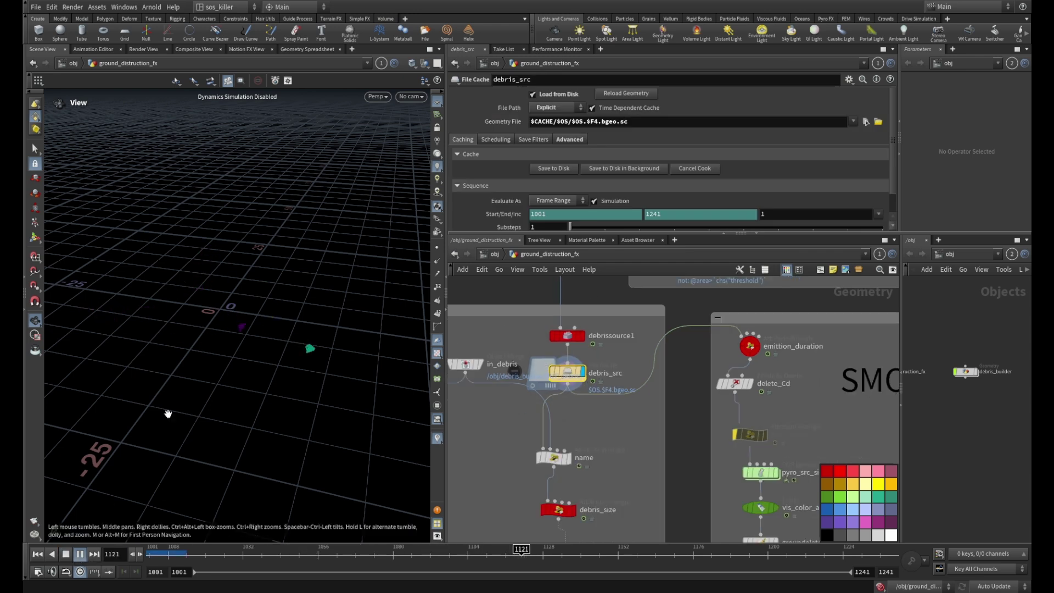
pyautogui.click(80, 555)
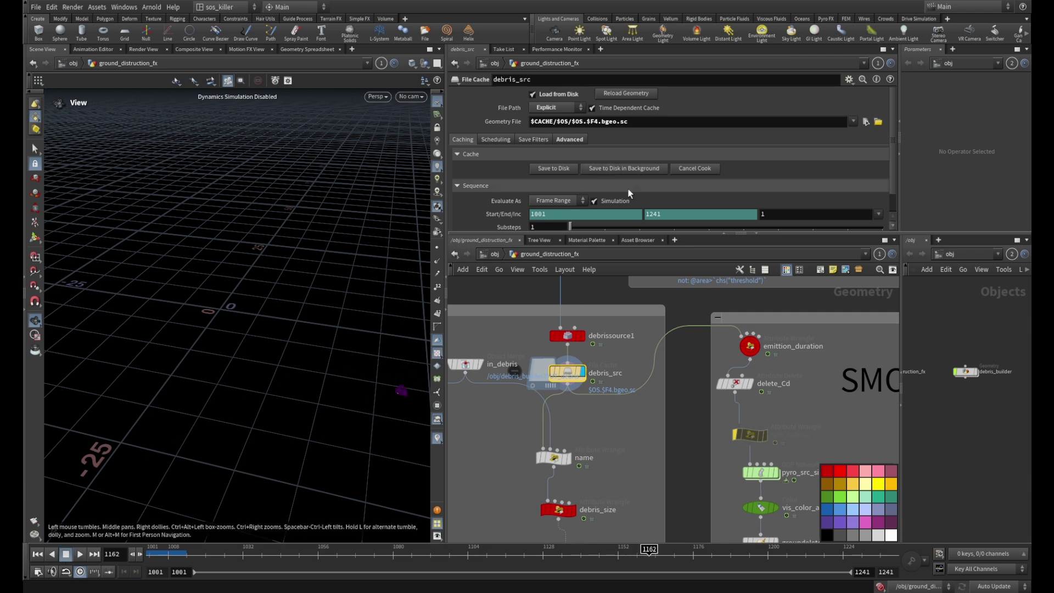
# Step: Select debrissource1 to check its thresholds again, and examine the smoke branch fed by the debris source
pyautogui.click(566, 336)
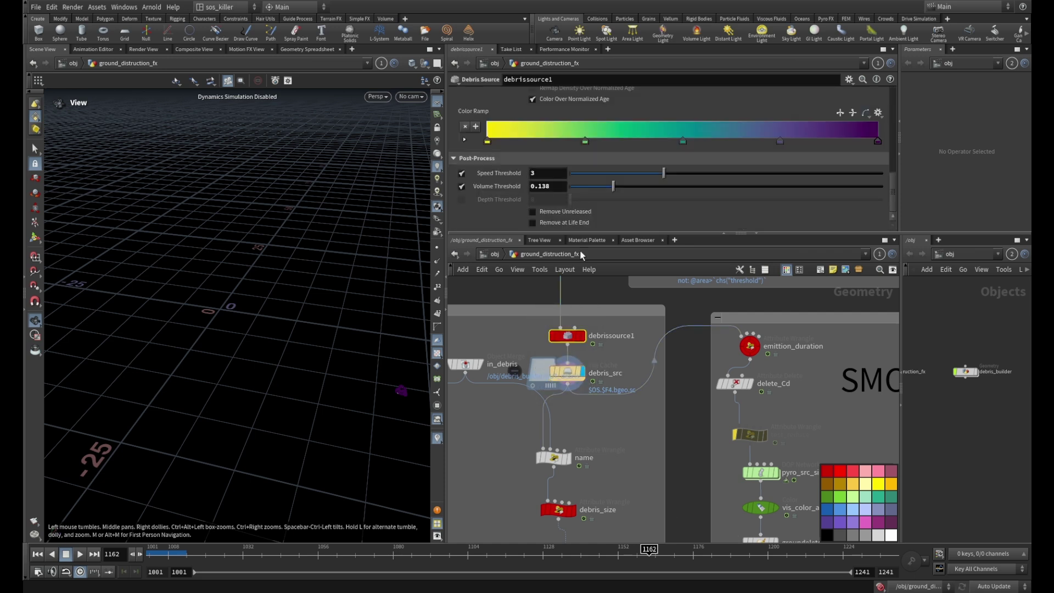
pyautogui.scroll(-1, 629, 339)
pyautogui.moveTo(668, 401); pyautogui.dragTo(597, 368, button='middle')
pyautogui.scroll(1, 607, 400)
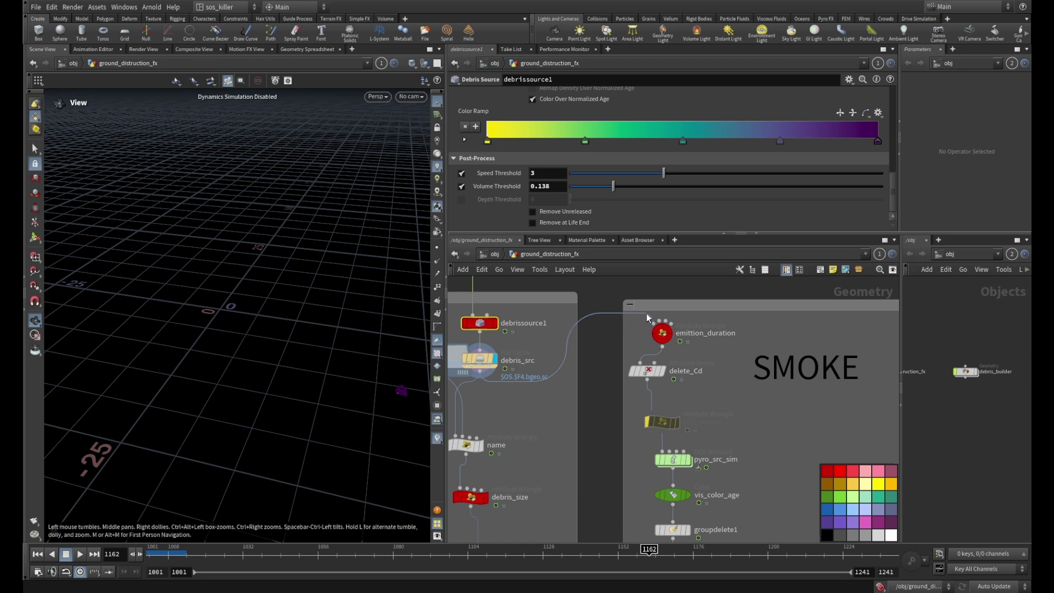
pyautogui.moveTo(767, 433); pyautogui.dragTo(766, 390, button='middle')
pyautogui.moveTo(671, 417)
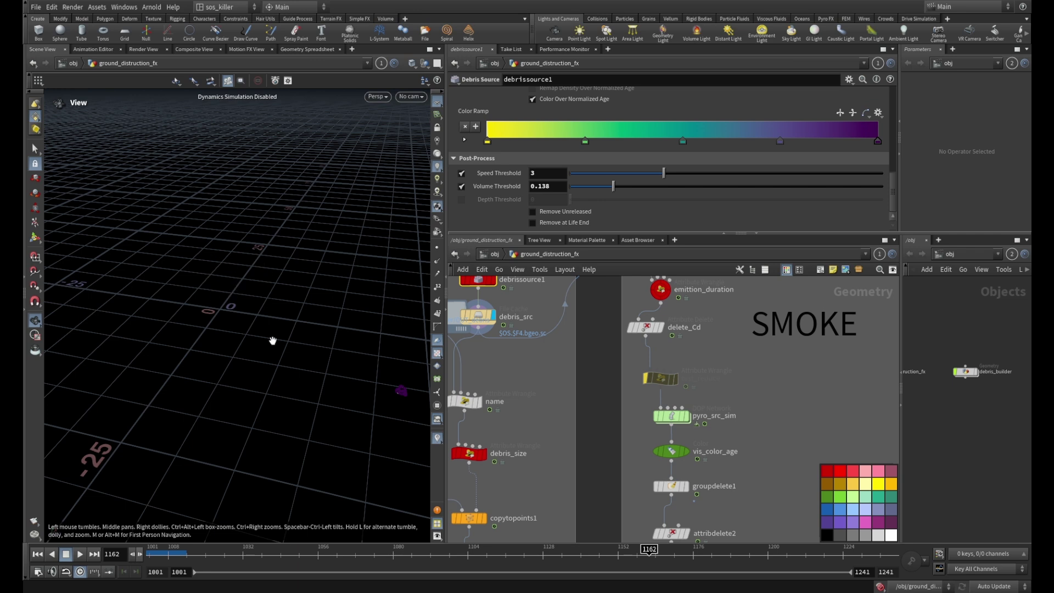
# Step: Scrub to frame 1046, review debris_src's point age and life attributes, and trace the smoke nodes down to pyro_src_sim
pyautogui.moveTo(163, 551); pyautogui.dragTo(249, 553)
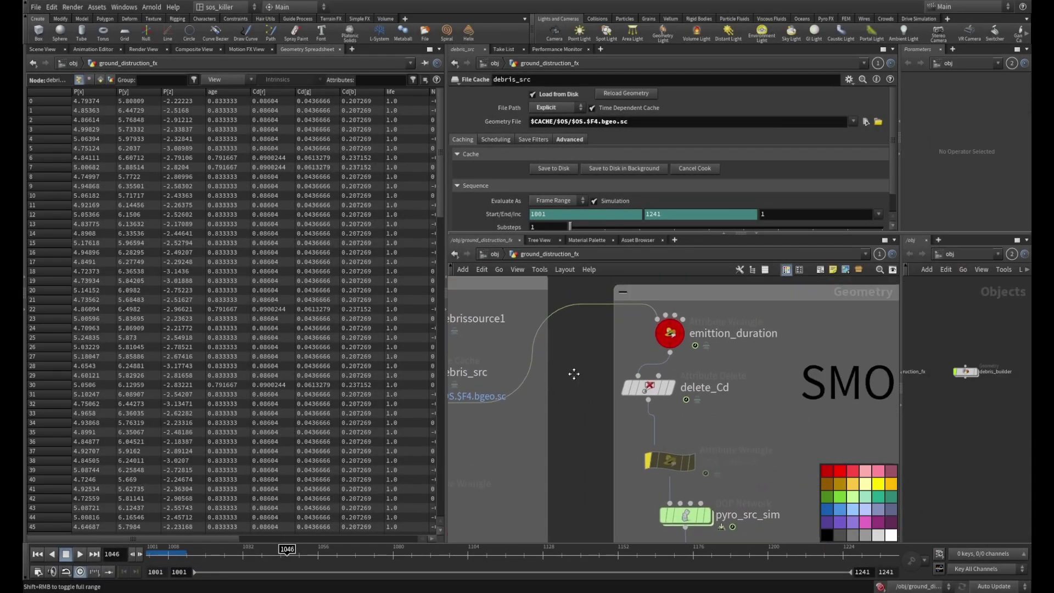
pyautogui.moveTo(674, 406); pyautogui.dragTo(673, 419, button='middle')
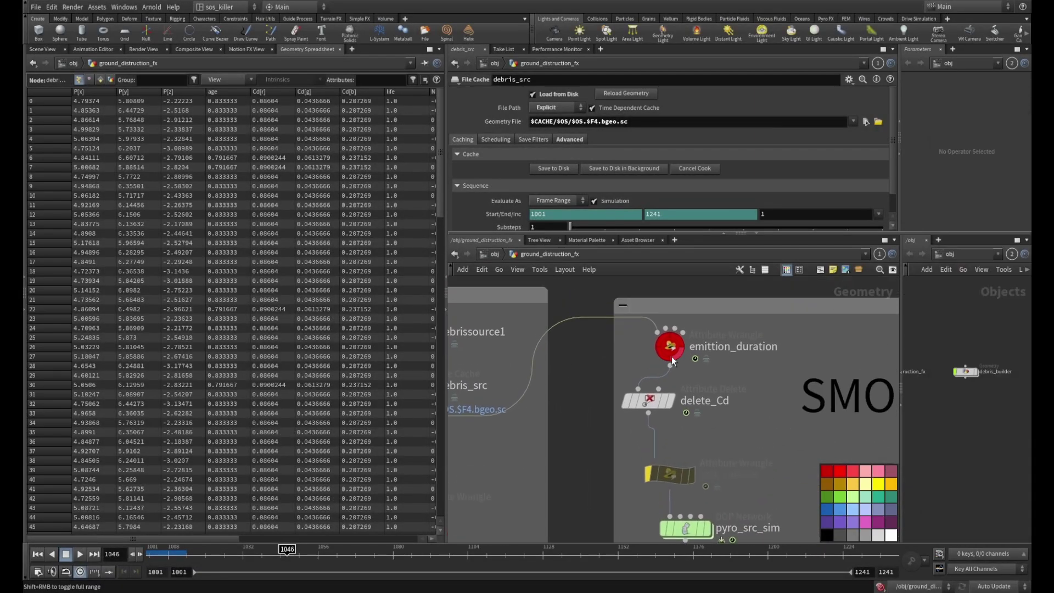
pyautogui.scroll(-3, 686, 348)
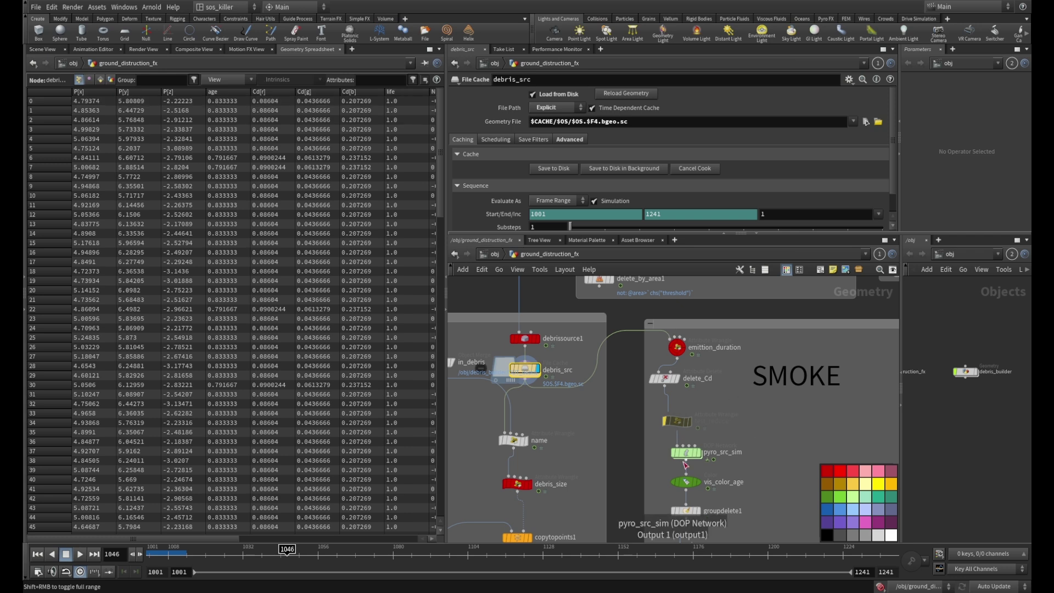
pyautogui.moveTo(692, 458)
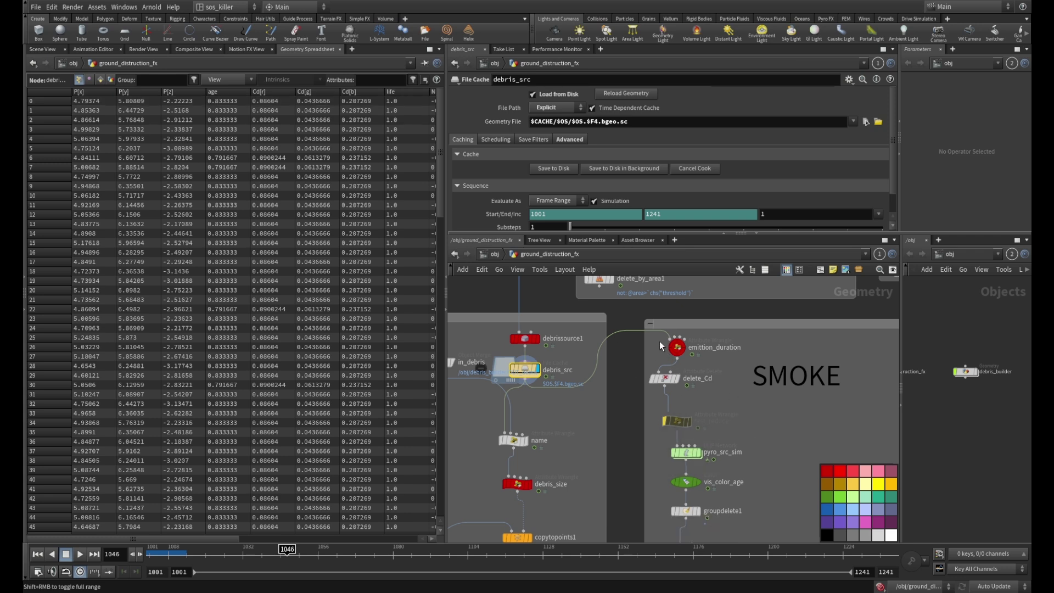
# Step: Select the emittion_duration wrangle and enlarge its parameter area so the whole VEX expression is readable
pyautogui.click(676, 347)
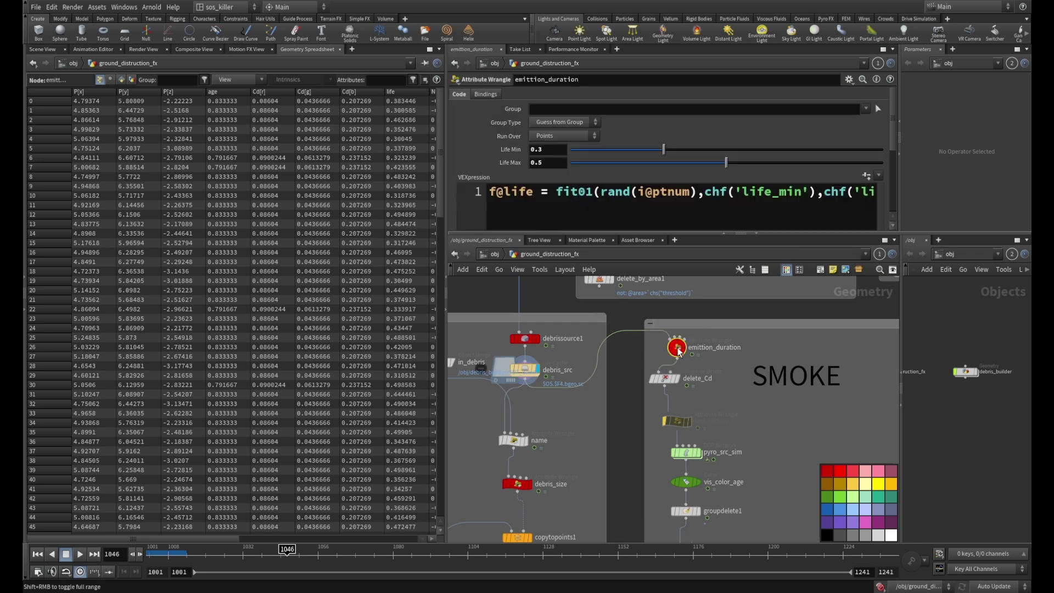
pyautogui.moveTo(689, 233); pyautogui.dragTo(689, 307)
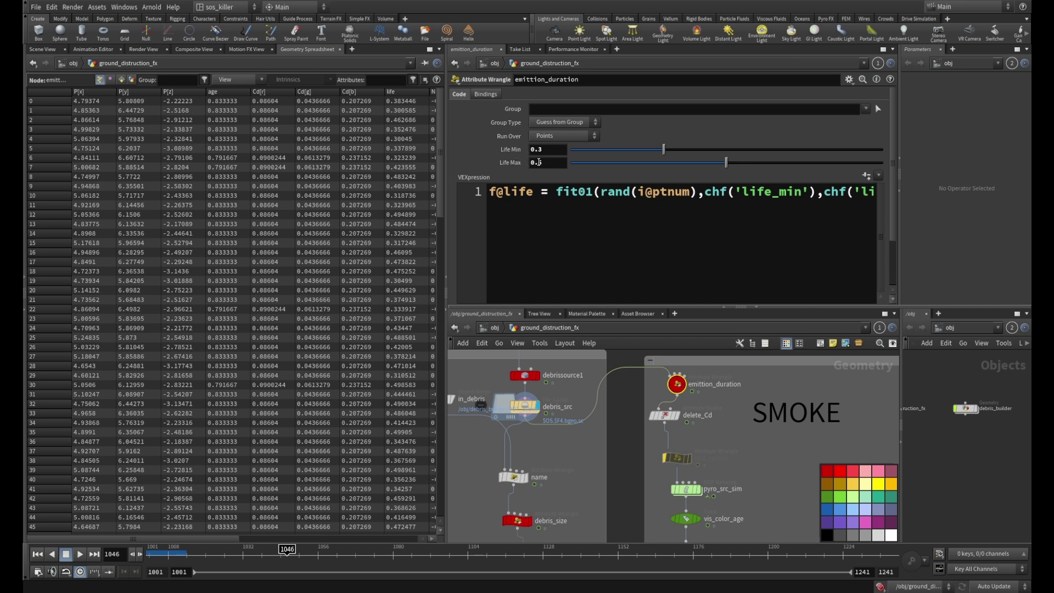
pyautogui.moveTo(449, 164); pyautogui.dragTo(303, 154)
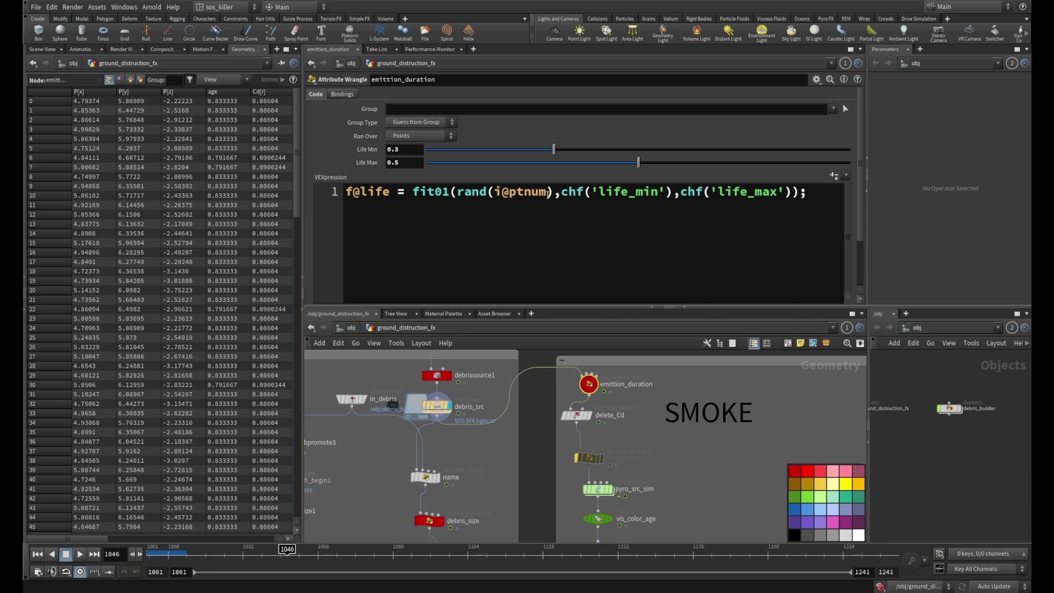
# Step: Highlight the parts of the life expression in turn: f@life, rand(i@ptnum), fit01 and the life_min and life_max channels
pyautogui.moveTo(347, 190); pyautogui.dragTo(389, 192)
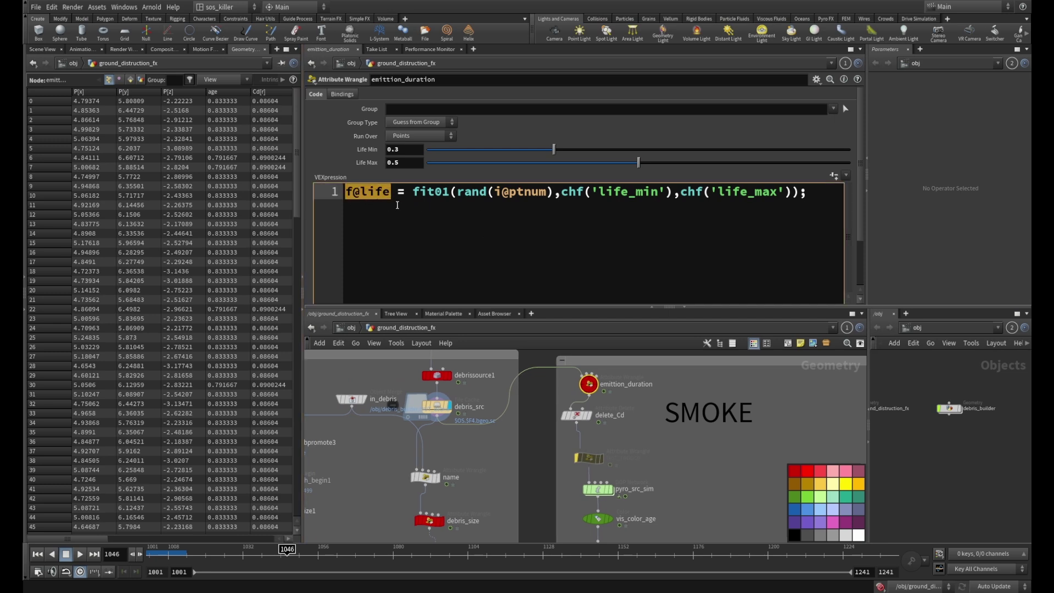
pyautogui.moveTo(456, 192); pyautogui.dragTo(552, 191)
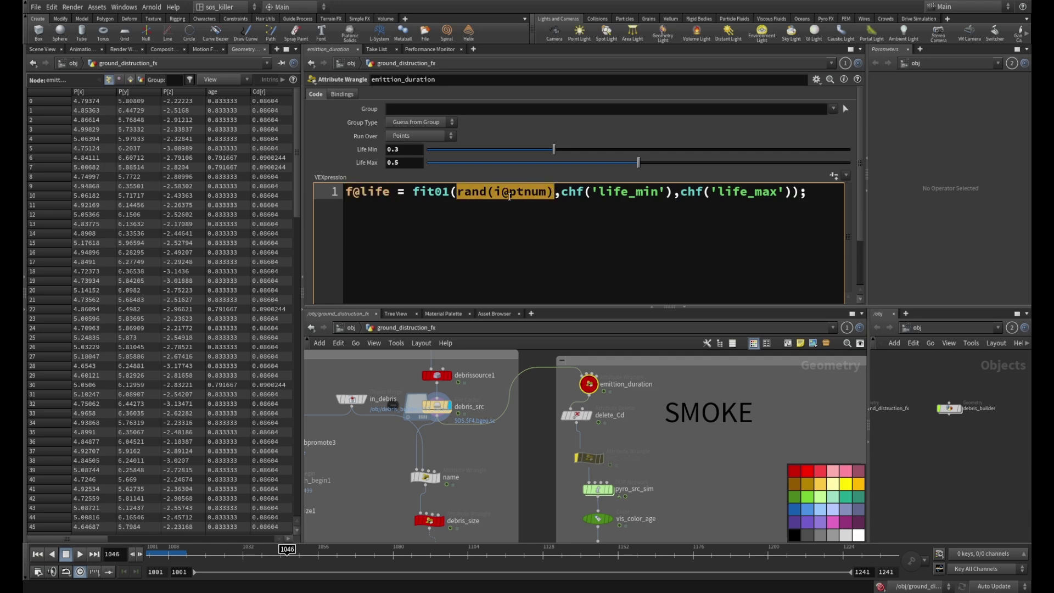
pyautogui.moveTo(456, 191); pyautogui.dragTo(552, 190)
pyautogui.moveTo(411, 193); pyautogui.dragTo(447, 193)
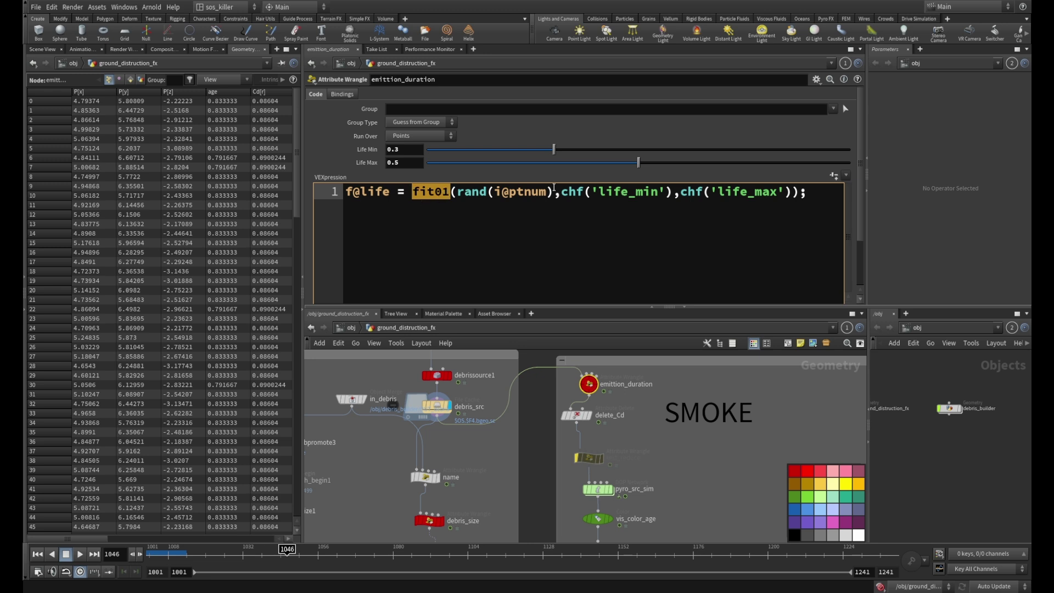
pyautogui.moveTo(559, 192); pyautogui.dragTo(799, 196)
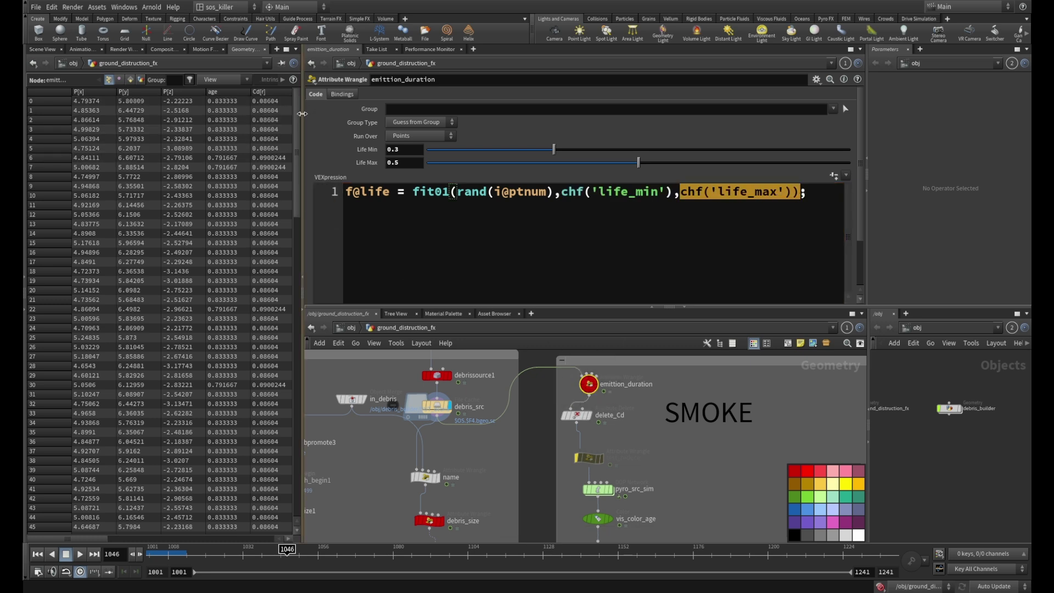
# Step: Widen the attribute spreadsheet and sort the points by life, first ascending and then descending
pyautogui.moveTo(302, 111); pyautogui.dragTo(423, 111)
pyautogui.click(393, 94)
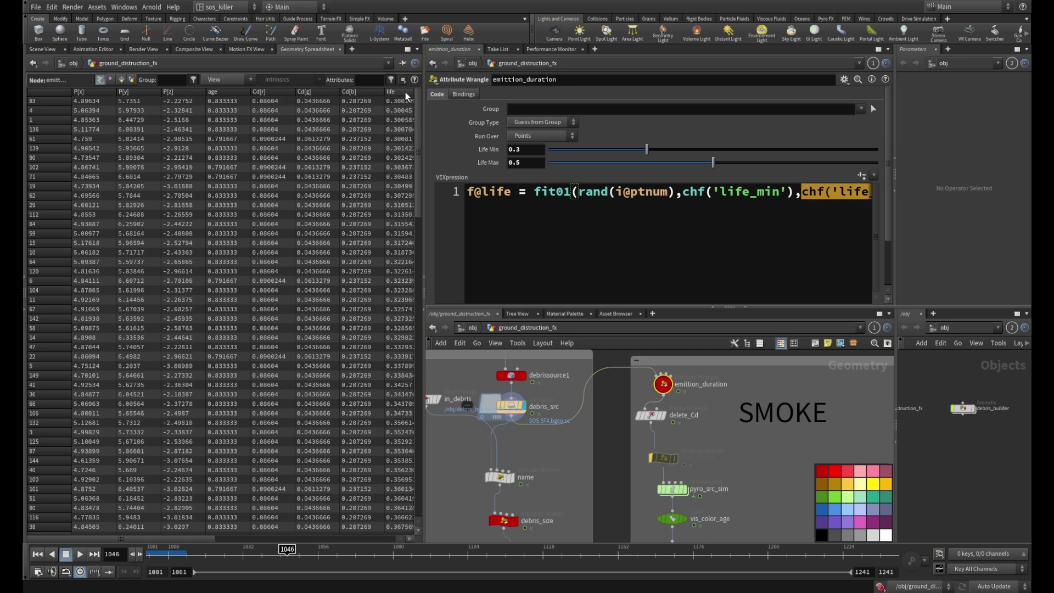
pyautogui.click(393, 92)
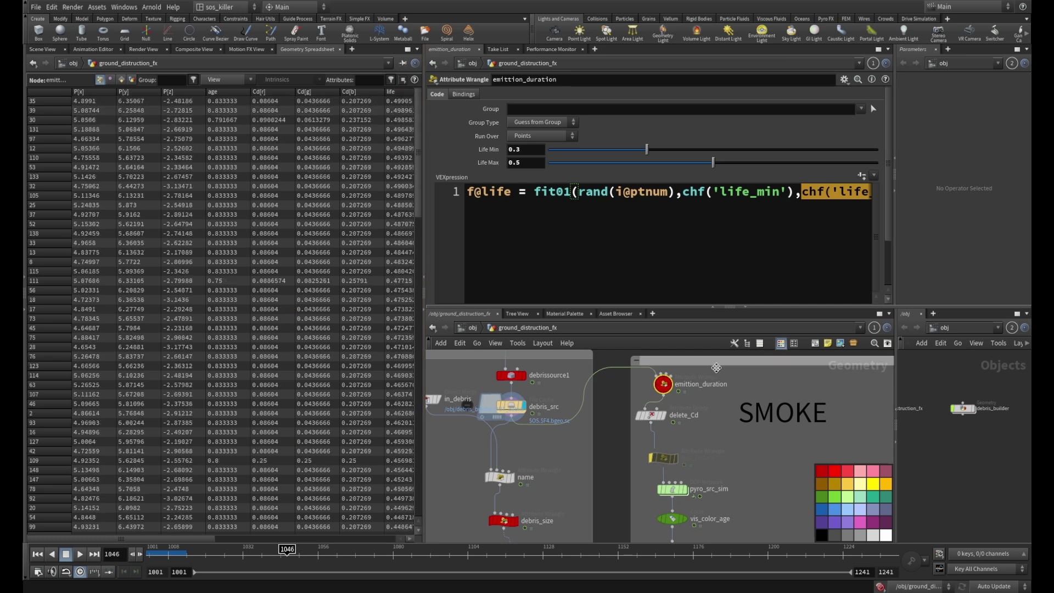
# Step: Display delete_Cd in the 3D scene view and compare it with the age-based color ramp of debrissource1
pyautogui.click(53, 52)
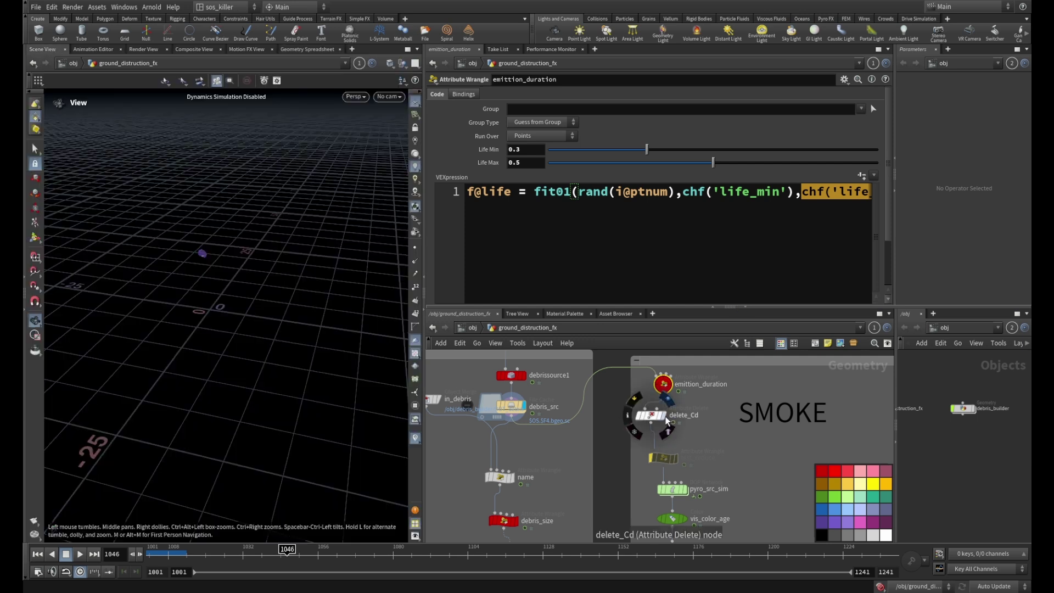
pyautogui.click(648, 420)
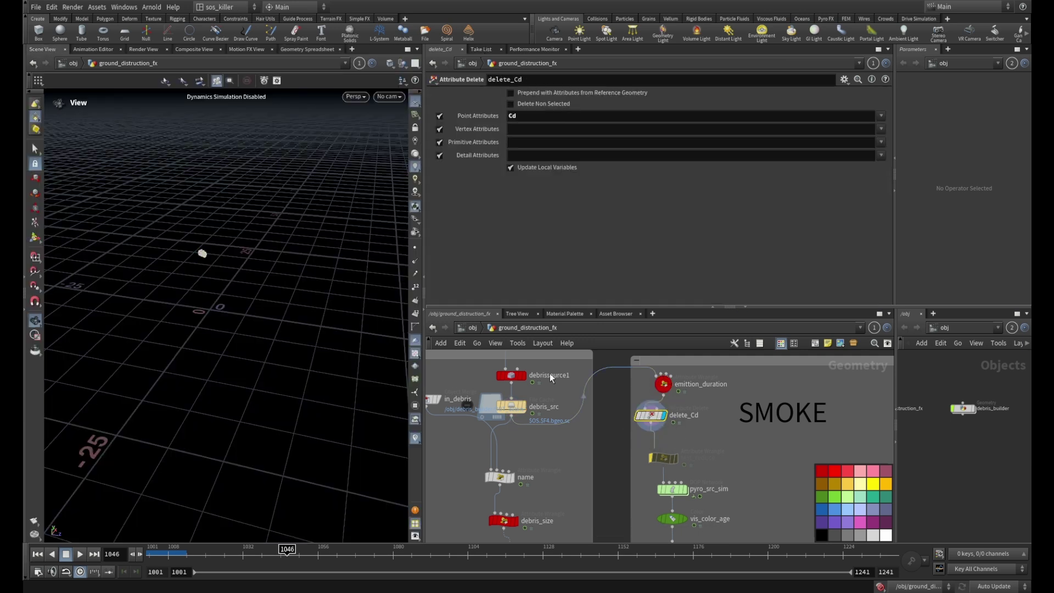
pyautogui.click(512, 376)
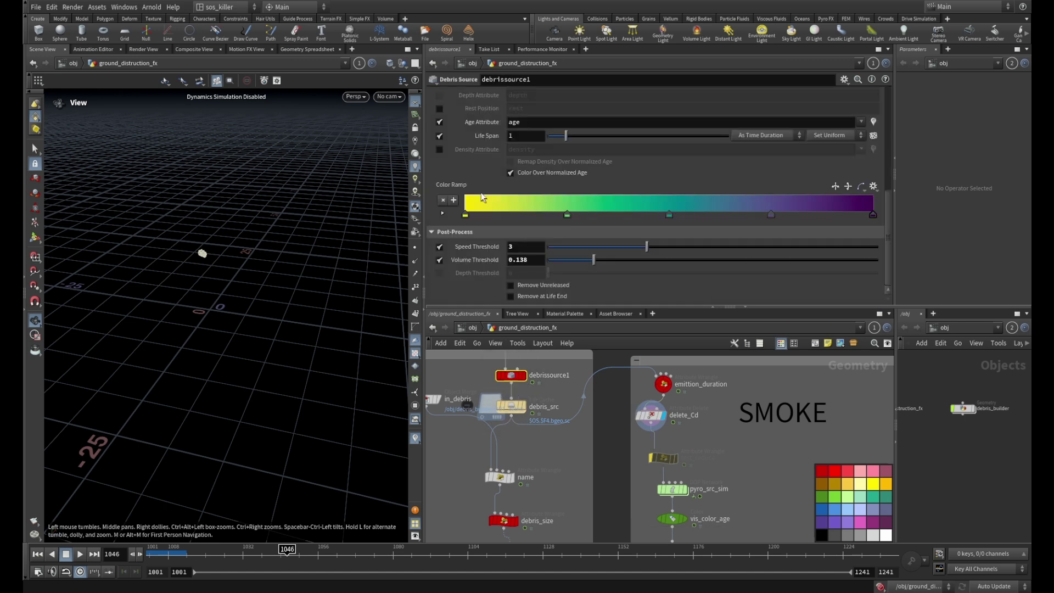
# Step: Review the test_reduce and pyro_src_sim nodes in the smoke branch and enter the pyro_src_sim DOP network
pyautogui.moveTo(729, 470); pyautogui.dragTo(690, 384, button='middle')
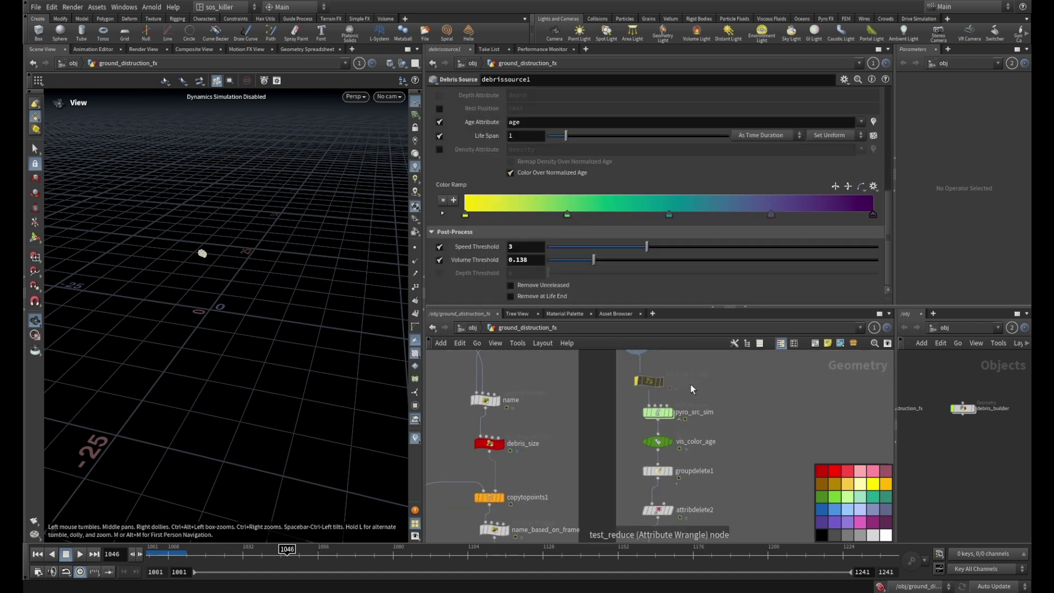
pyautogui.scroll(2, 671, 364)
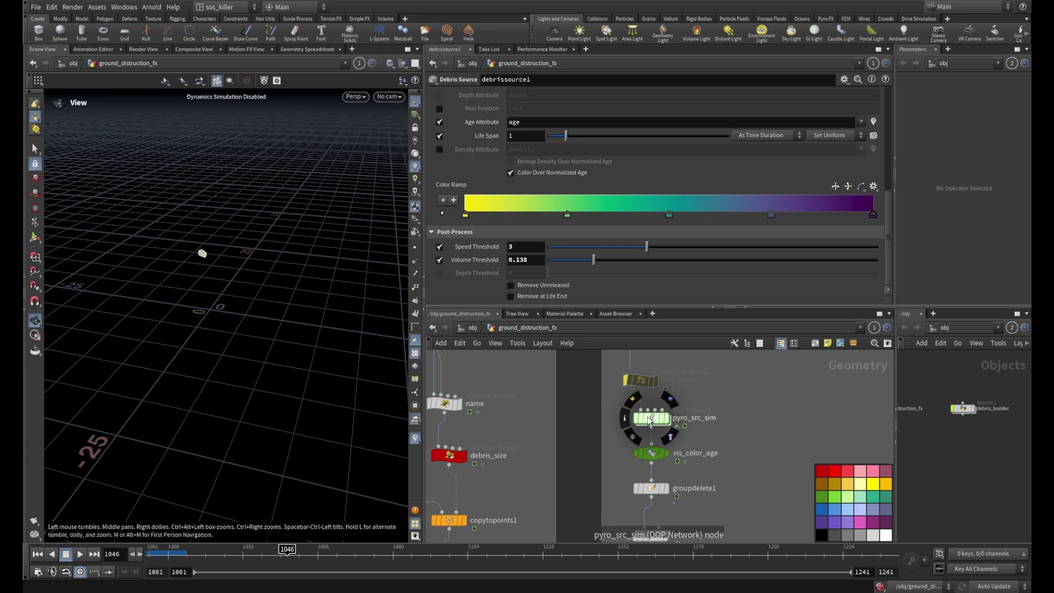
pyautogui.moveTo(714, 397); pyautogui.dragTo(724, 460, button='middle')
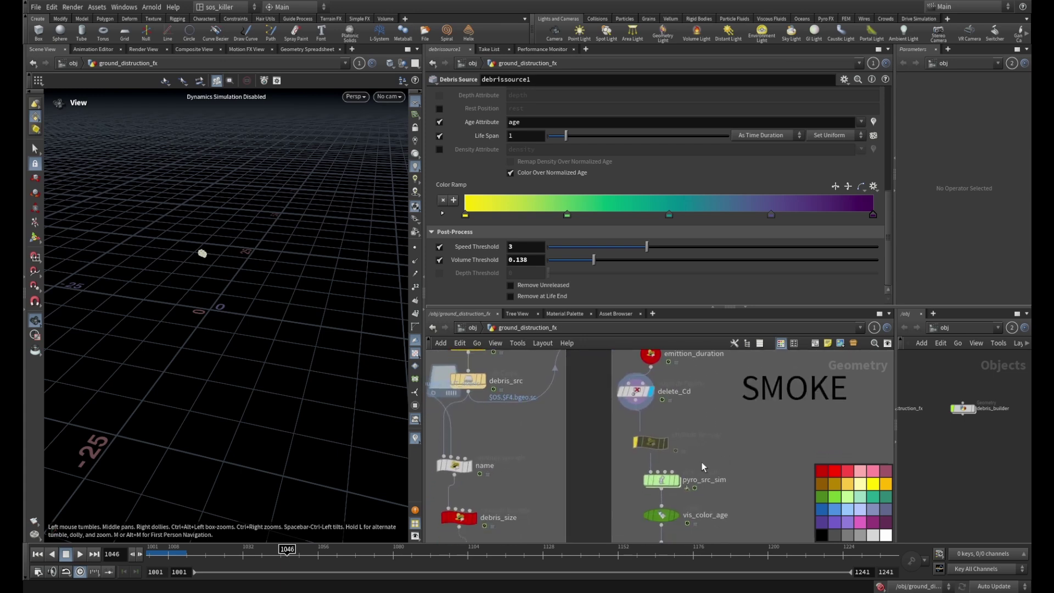
pyautogui.moveTo(667, 482)
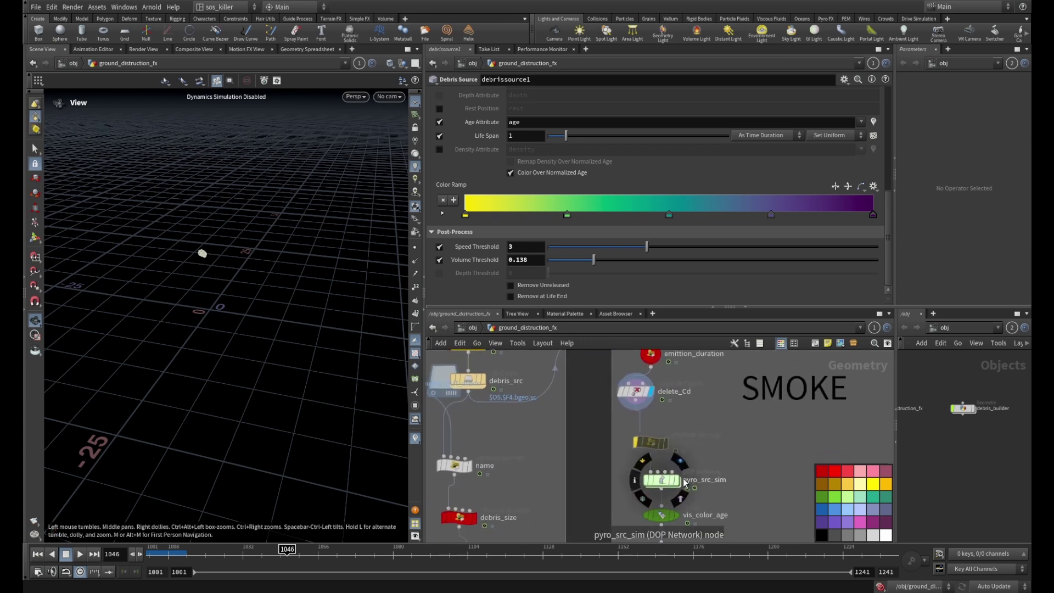
pyautogui.moveTo(743, 461); pyautogui.dragTo(747, 413, button='middle')
pyautogui.moveTo(663, 438)
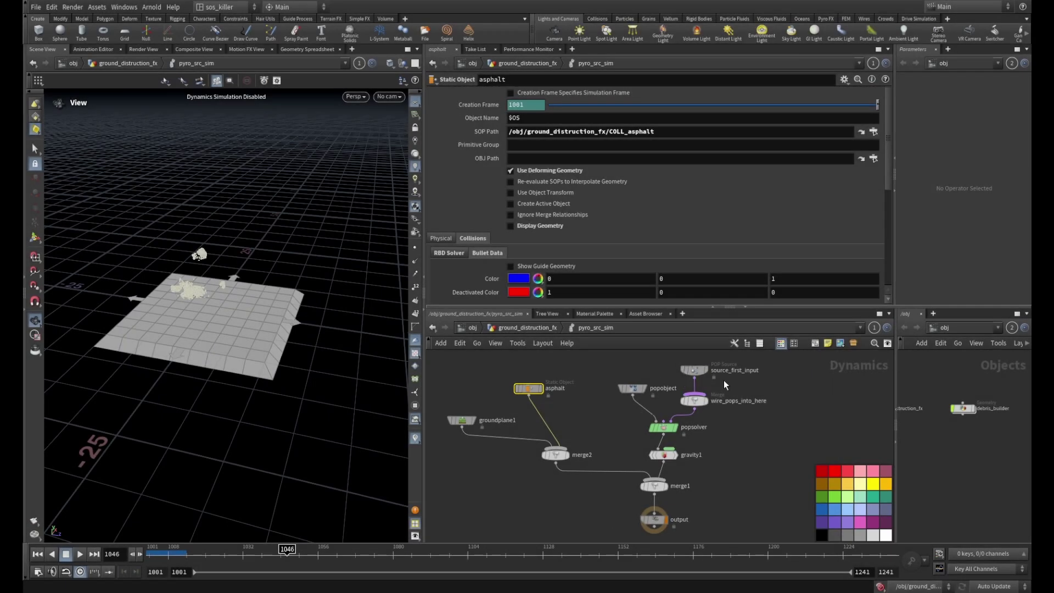
# Step: Enlarge the network area to examine the particle, gravity and asphalt collision nodes inside pyro_src_sim
pyautogui.scroll(2, 722, 390)
pyautogui.moveTo(766, 387)
pyautogui.mouseDown(button='middle')
pyautogui.moveTo(770, 411)
pyautogui.moveTo(772, 378)
pyautogui.mouseUp(button='middle')
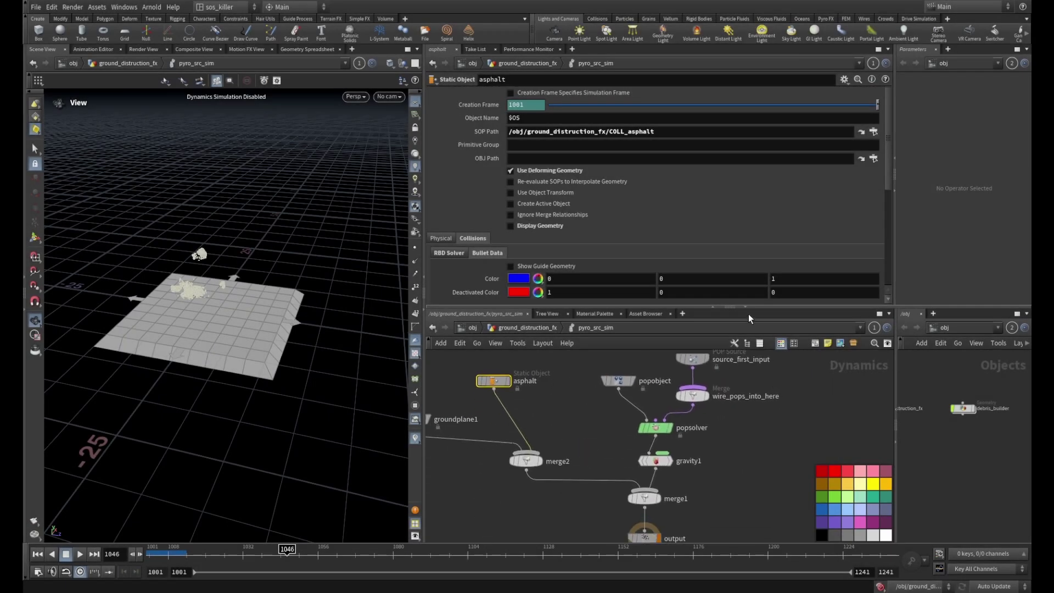
pyautogui.moveTo(749, 307); pyautogui.dragTo(767, 235)
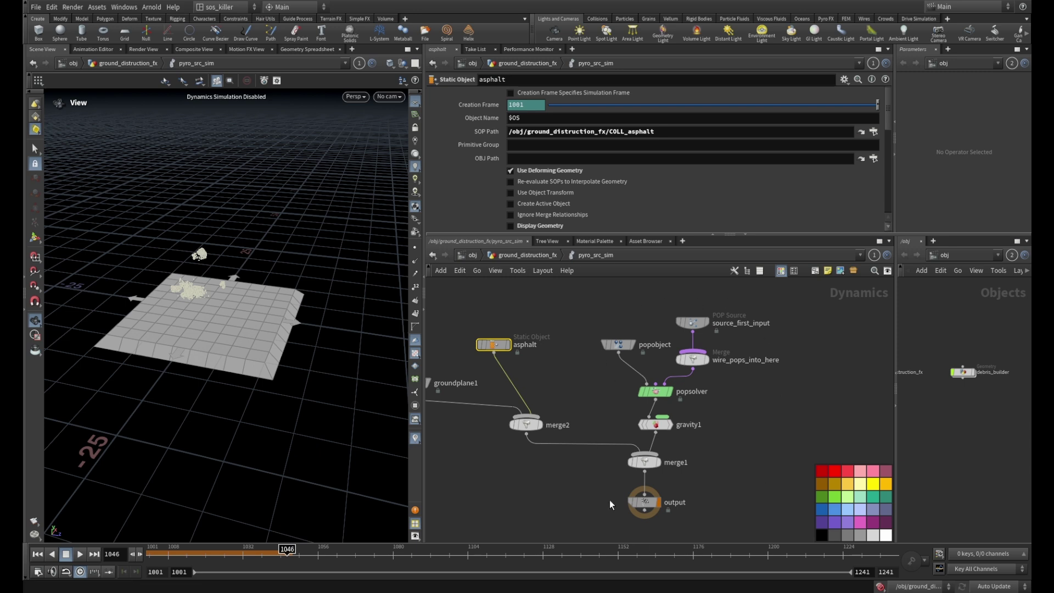
# Step: Turn on Display Geometry for the asphalt static object and inspect its collision geometry up close from several angles
pyautogui.moveTo(549, 405); pyautogui.dragTo(625, 408, button='middle')
pyautogui.scroll(2, 625, 407)
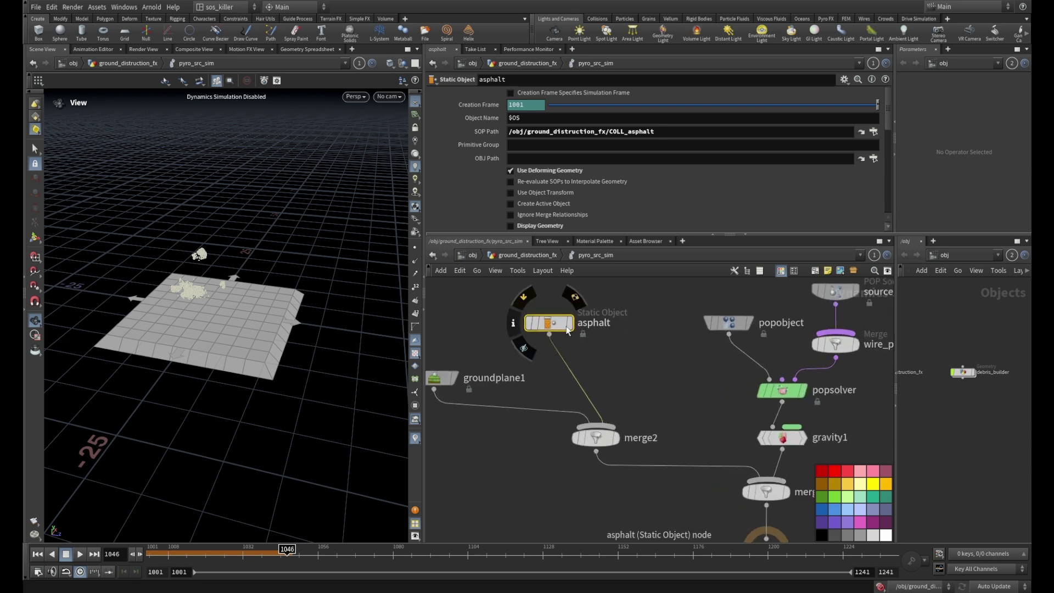
pyautogui.click(510, 226)
pyautogui.scroll(5, 327, 302)
pyautogui.moveTo(260, 316); pyautogui.dragTo(338, 296)
pyautogui.moveTo(338, 296); pyautogui.dragTo(267, 301, button='right')
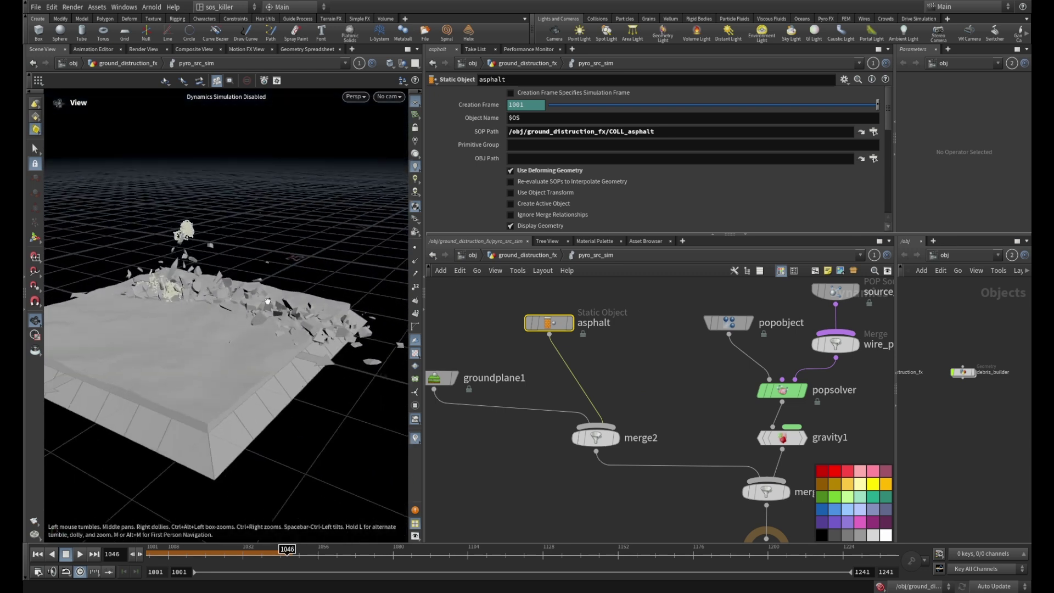
pyautogui.moveTo(267, 301); pyautogui.dragTo(279, 306)
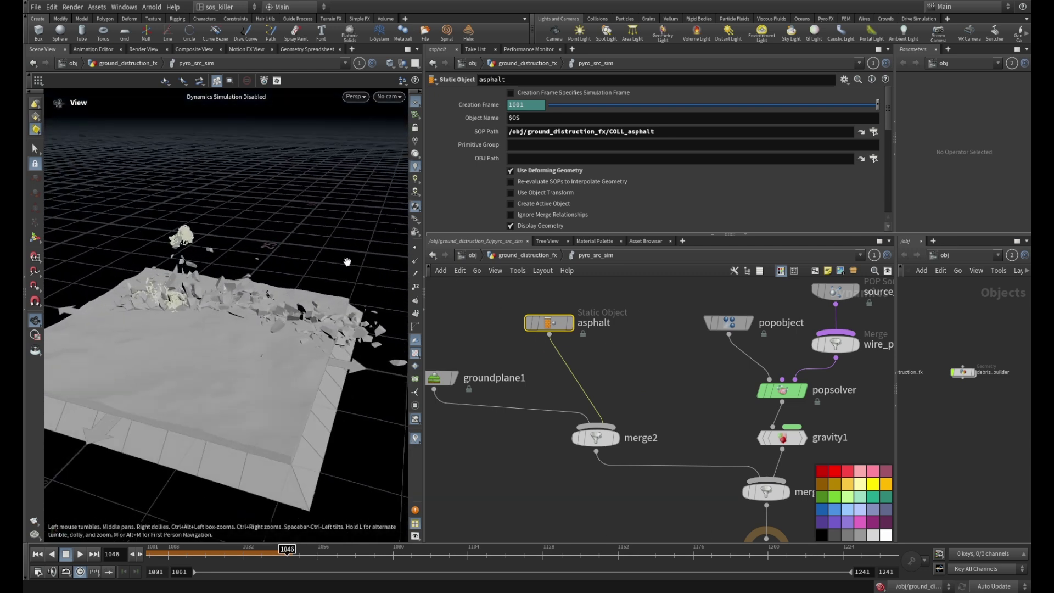
# Step: Examine the Source settings of the source_first_input POP Source that feeds the popsolver
pyautogui.scroll(-2, 632, 356)
pyautogui.moveTo(658, 379); pyautogui.dragTo(579, 381, button='middle')
pyautogui.scroll(1, 757, 350)
pyautogui.scroll(1, 768, 338)
pyautogui.moveTo(769, 338); pyautogui.dragTo(745, 372, button='middle')
pyautogui.click(632, 344)
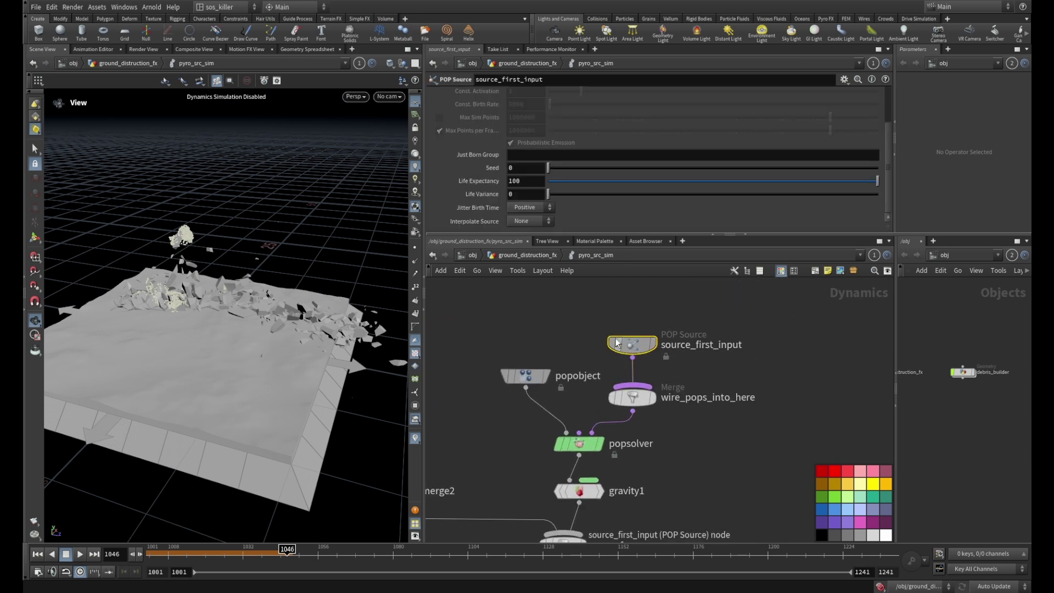
pyautogui.scroll(3, 613, 215)
pyautogui.click(439, 108)
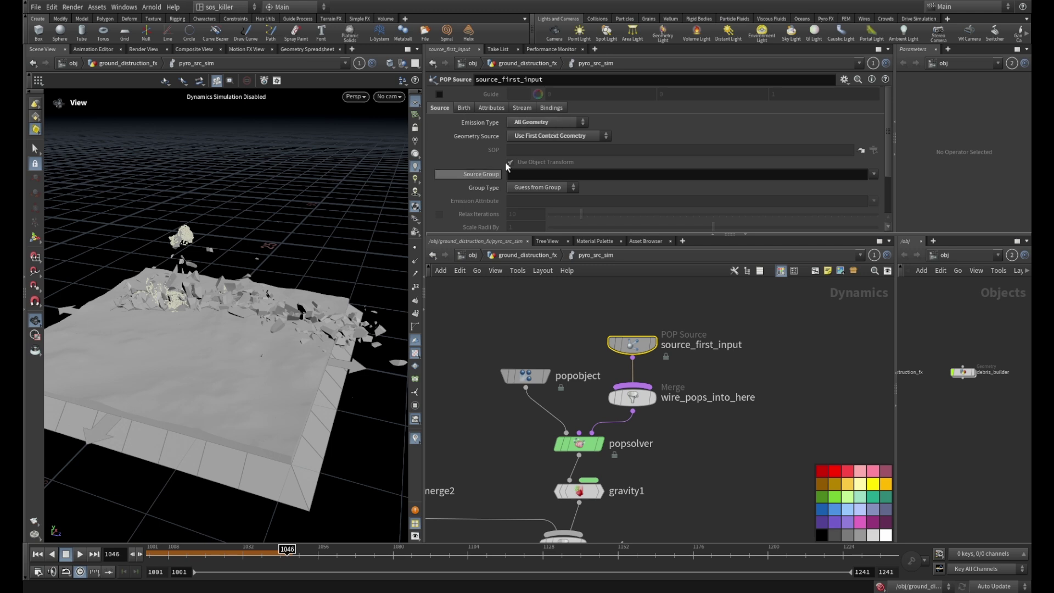
pyautogui.scroll(-3, 690, 406)
pyautogui.scroll(1, 678, 400)
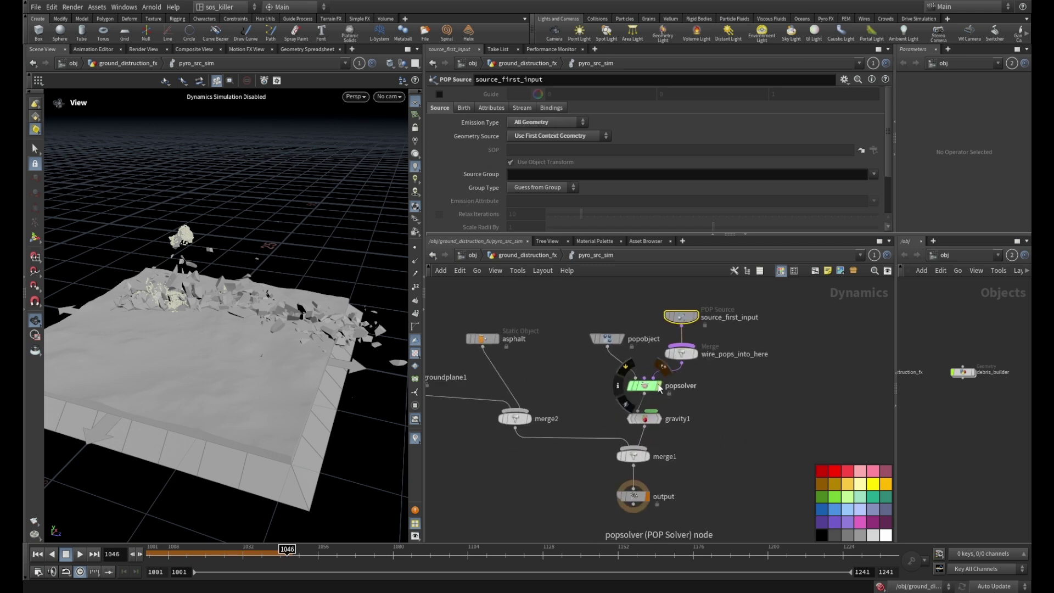
# Step: Return to the ground_distruction_fx network, go to frame 1001 and display pyro_src_sim in the 3D scene view
pyautogui.scroll(-4, 643, 395)
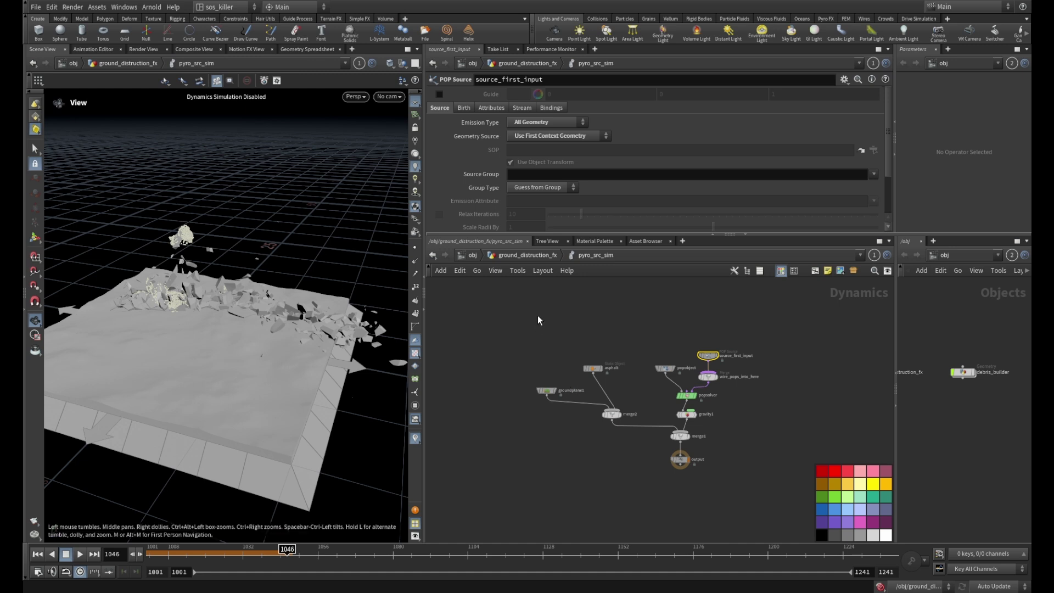
pyautogui.moveTo(800, 465); pyautogui.dragTo(759, 405, button='middle')
pyautogui.press('u')
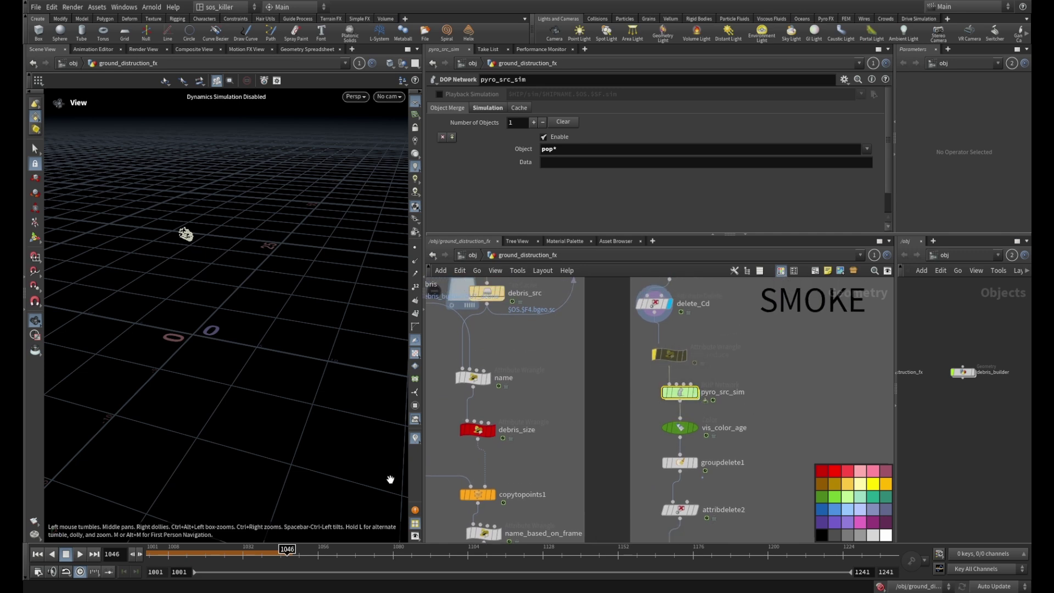
pyautogui.click(37, 554)
pyautogui.click(696, 393)
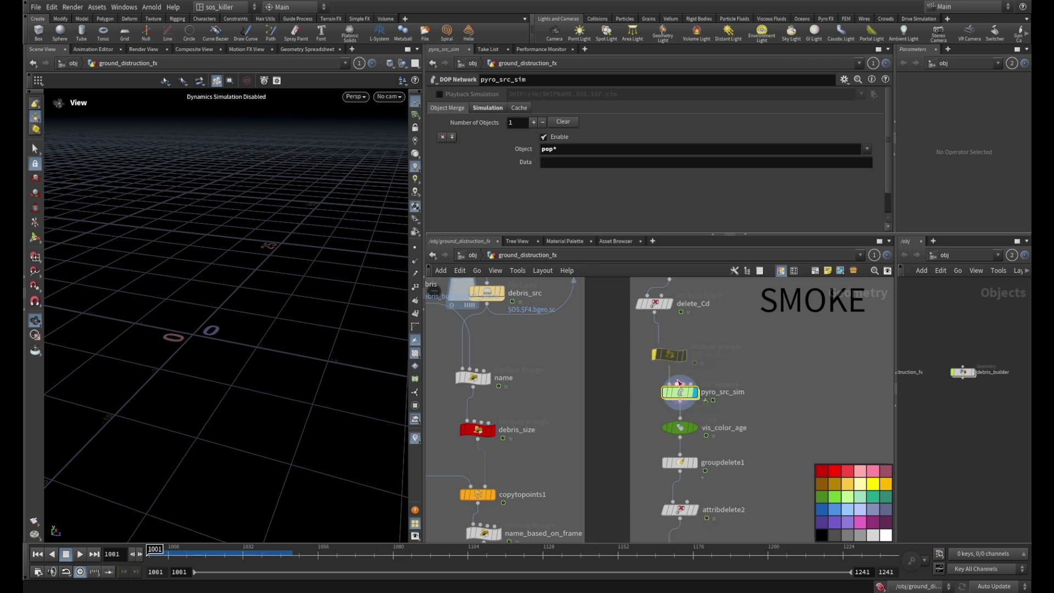
# Step: Play back the pyro_src_sim particles, stop, and return to frame 1001
pyautogui.click(81, 553)
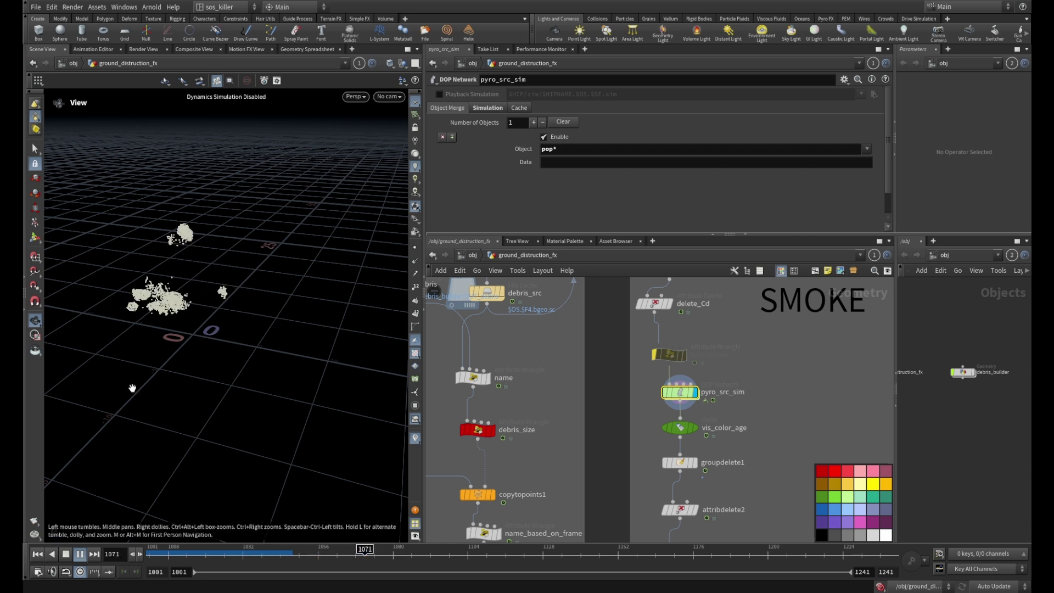
pyautogui.click(66, 556)
pyautogui.click(37, 554)
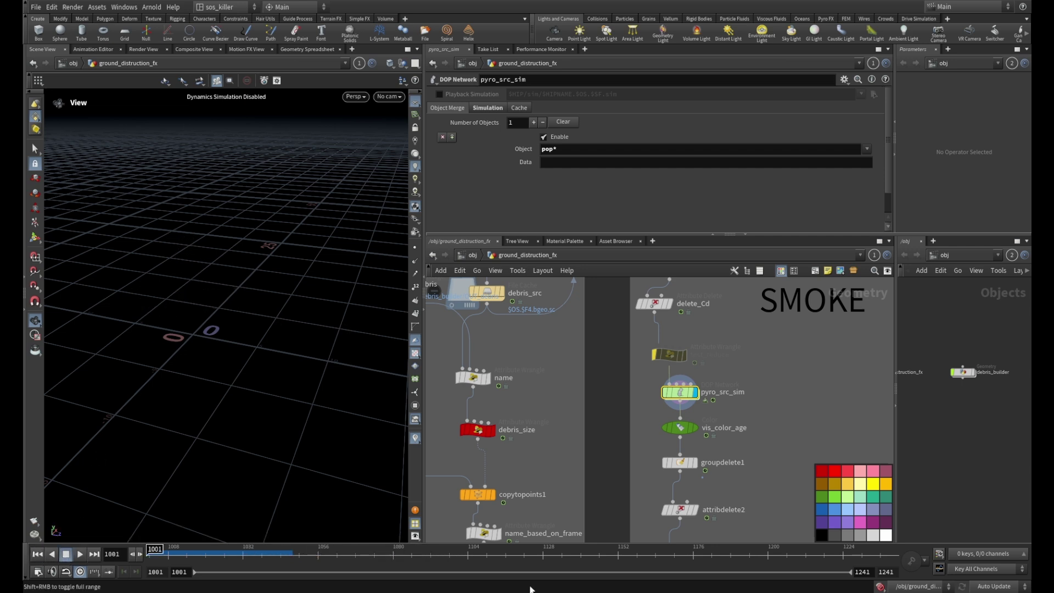
# Step: Enable the dynamics simulation and play from frame 1001 to cook the pyro_src_sim particles
pyautogui.click(880, 588)
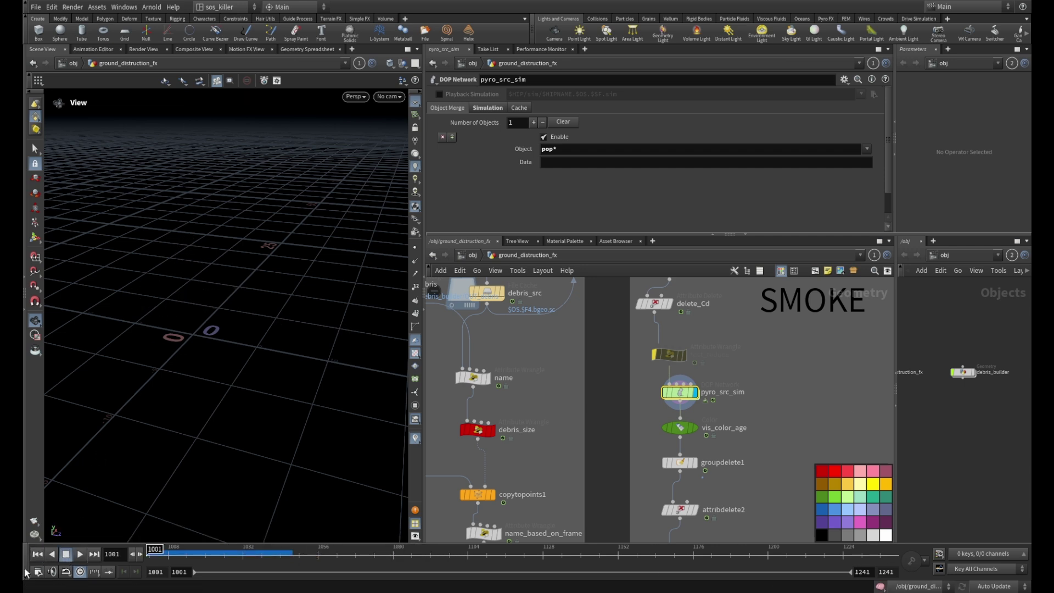
pyautogui.click(81, 555)
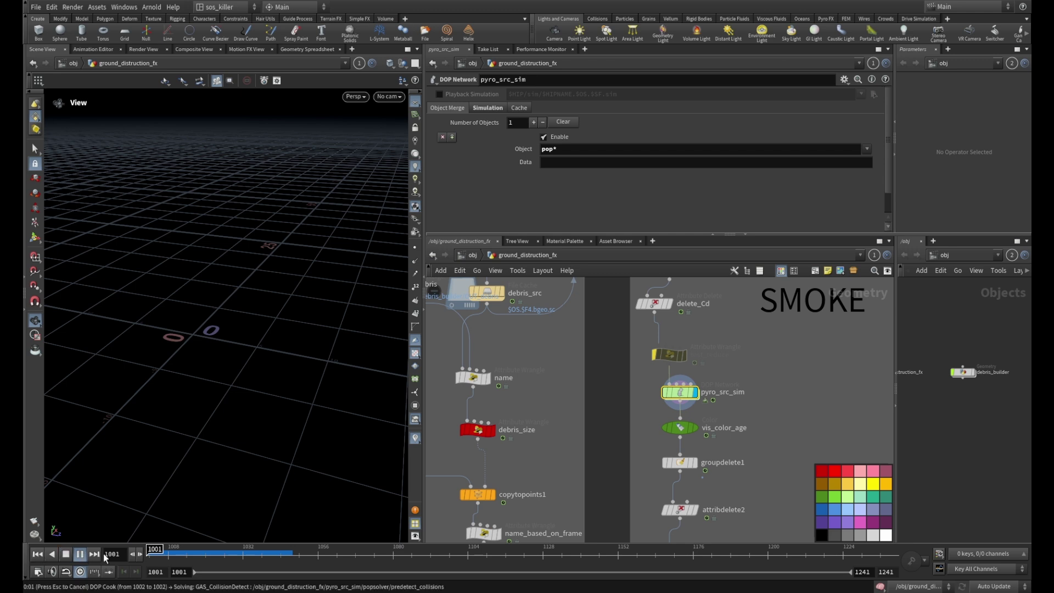
pyautogui.click(65, 554)
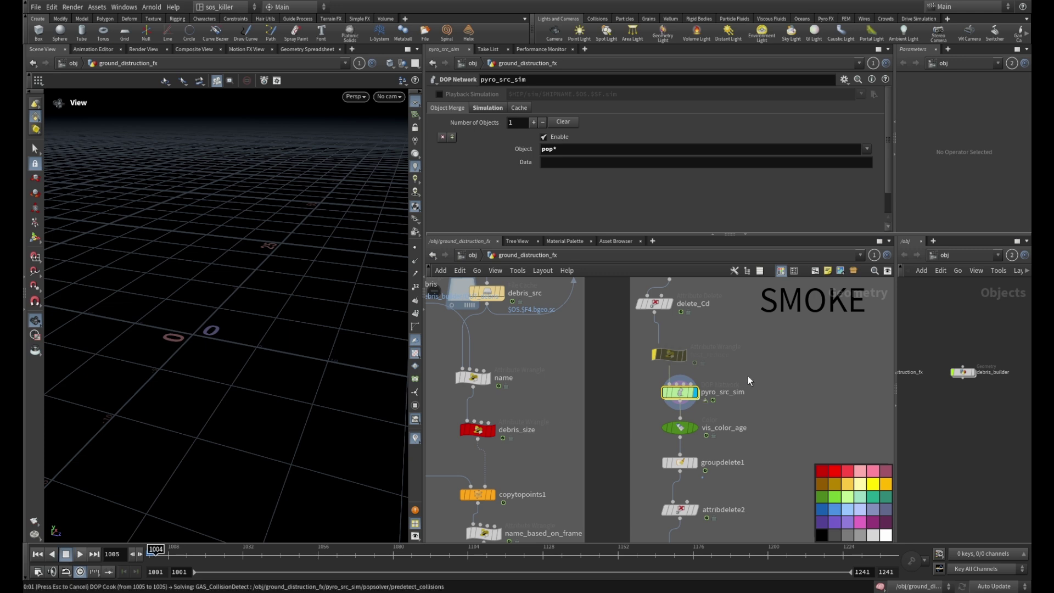
pyautogui.scroll(-5, 757, 398)
pyautogui.scroll(4, 749, 374)
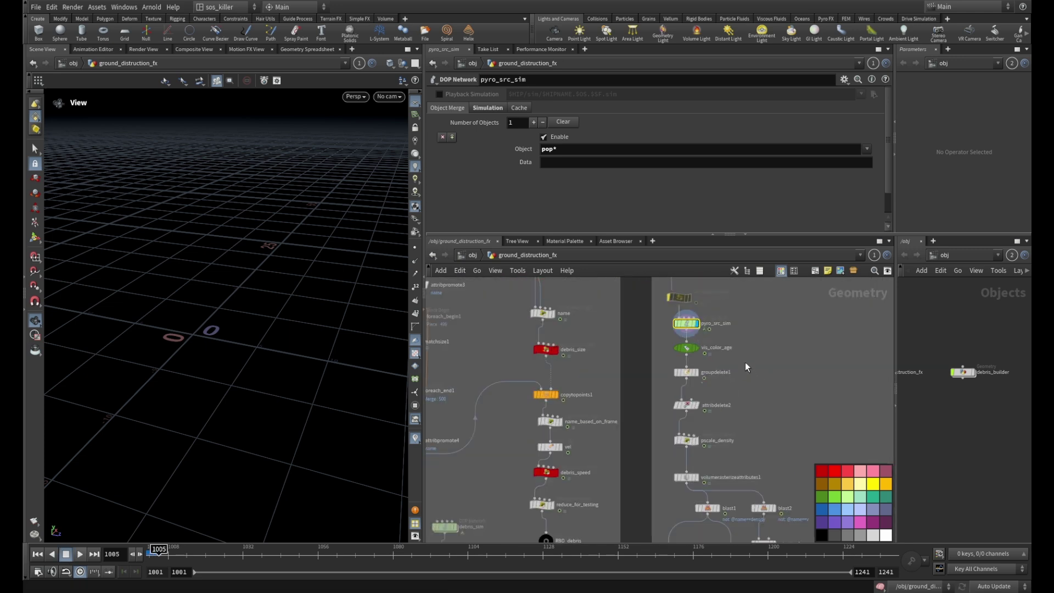
pyautogui.scroll(1, 759, 362)
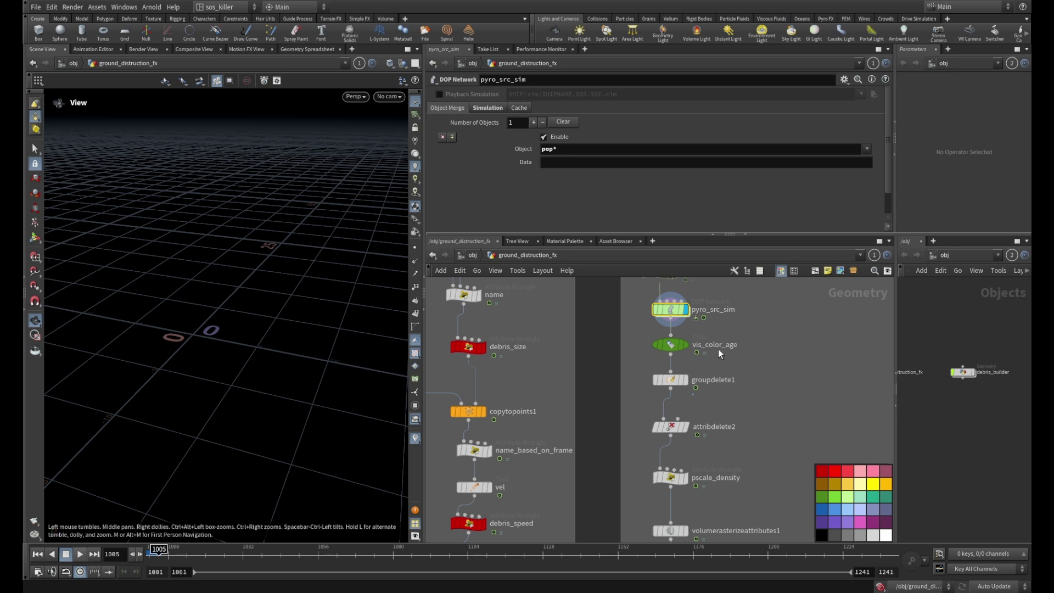
pyautogui.moveTo(790, 398); pyautogui.dragTo(783, 436, button='middle')
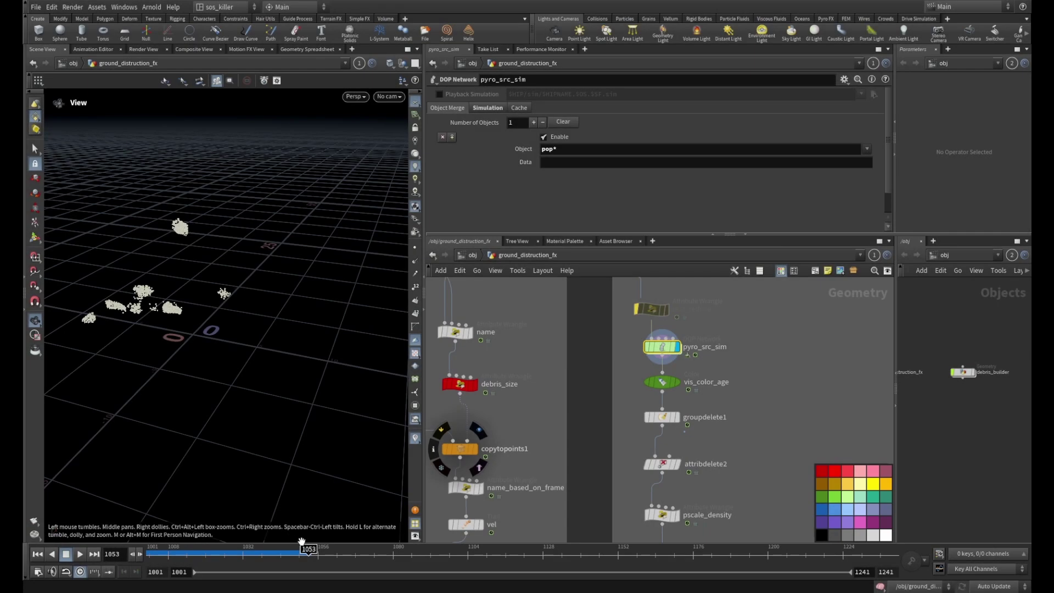
# Step: Scrub back to the early frames, replay the cached pyro_src_sim particles and stop around frame 1032
pyautogui.moveTo(308, 549); pyautogui.dragTo(158, 550)
pyautogui.click(79, 554)
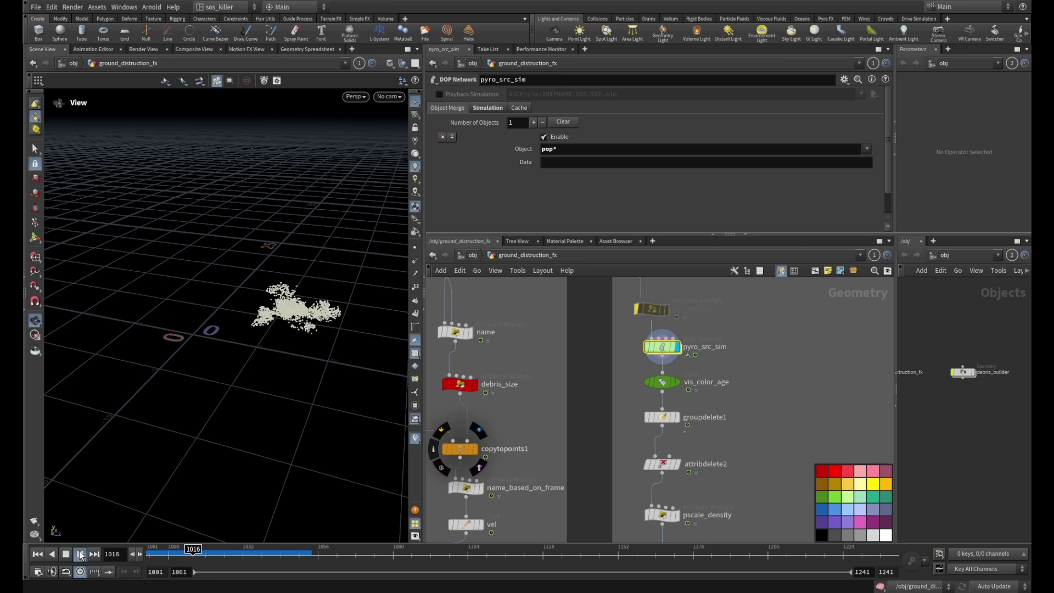
pyautogui.click(65, 554)
# Step: Display vis_color_age, open its age-based color ramp settings and enlarge the parameter area
pyautogui.scroll(2, 695, 431)
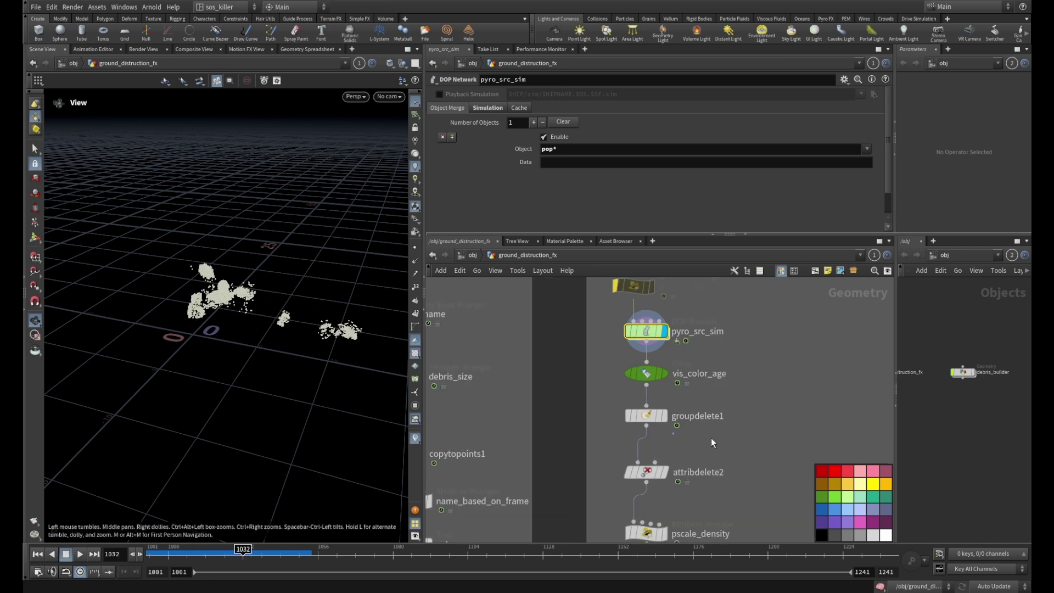
pyautogui.click(674, 372)
pyautogui.click(662, 373)
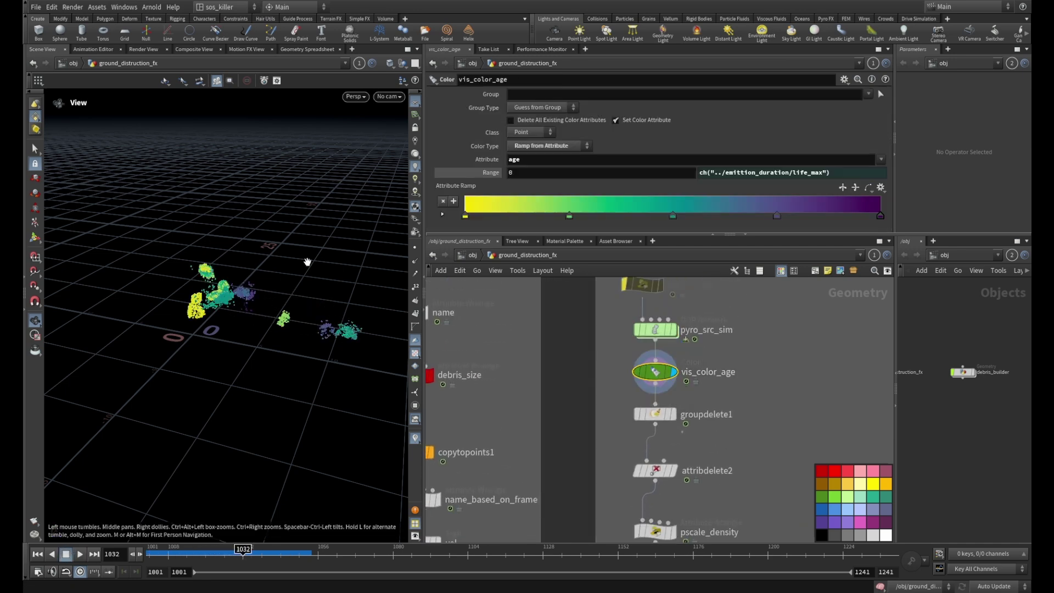
pyautogui.moveTo(766, 233); pyautogui.dragTo(766, 269)
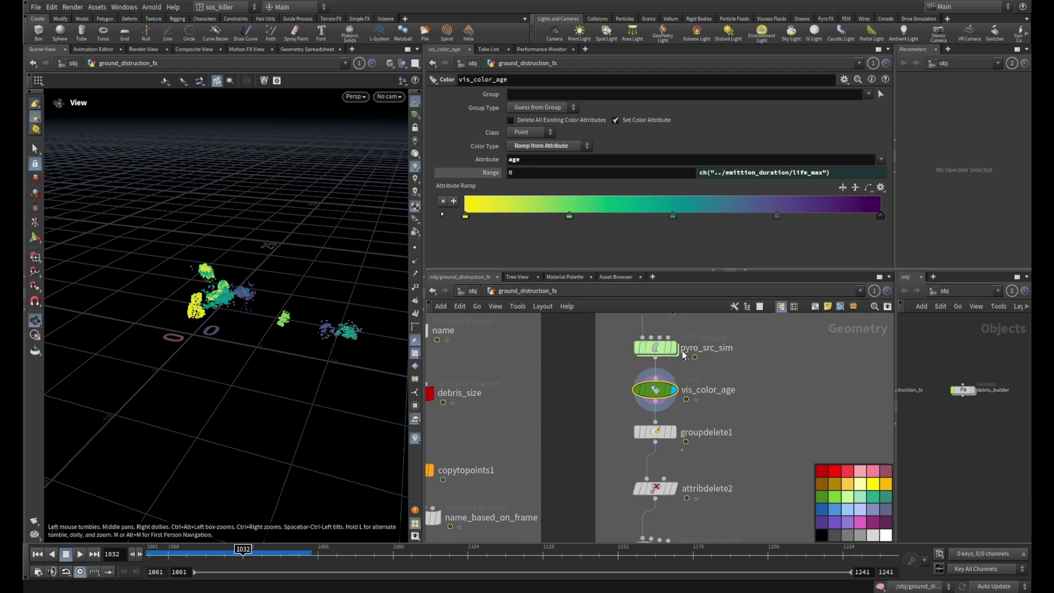
# Step: Compare the color ramp of debrissource1 with the attribute ramp of vis_color_age
pyautogui.moveTo(659, 391)
pyautogui.scroll(-5, 653, 385)
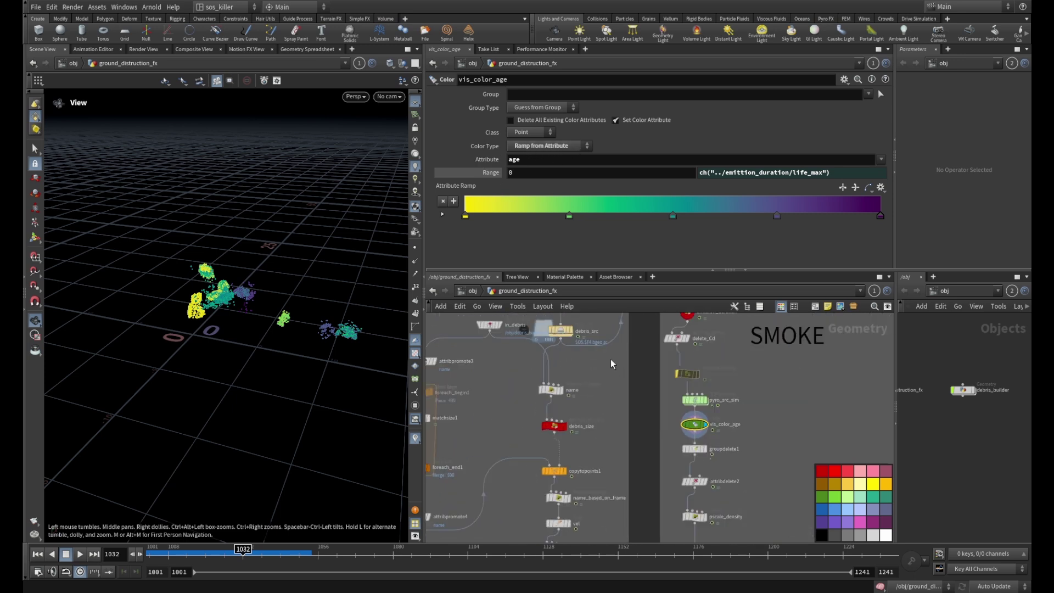
pyautogui.scroll(2, 613, 364)
pyautogui.moveTo(545, 356)
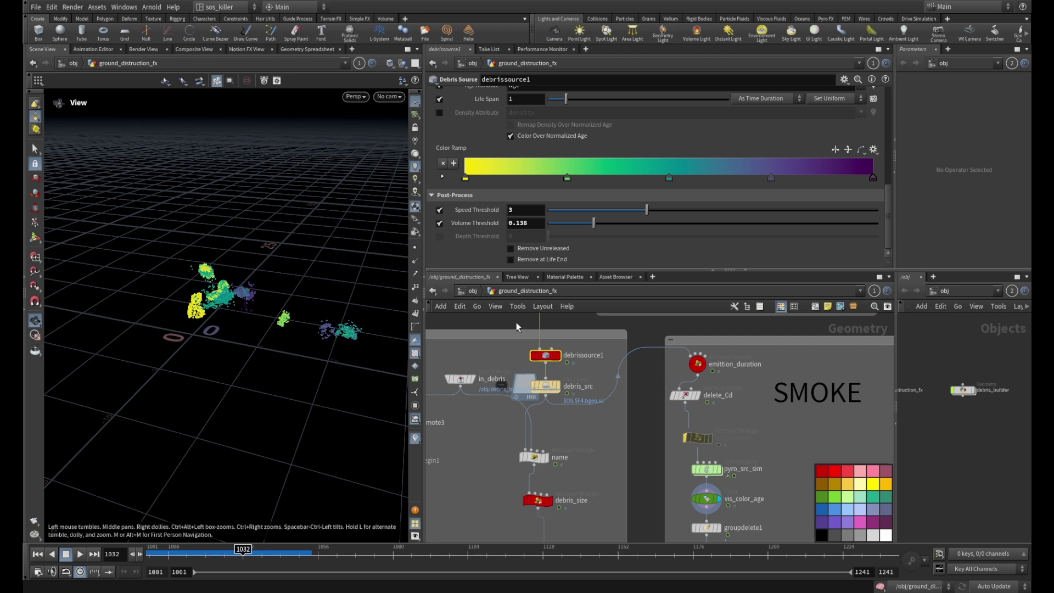
pyautogui.scroll(2, 718, 483)
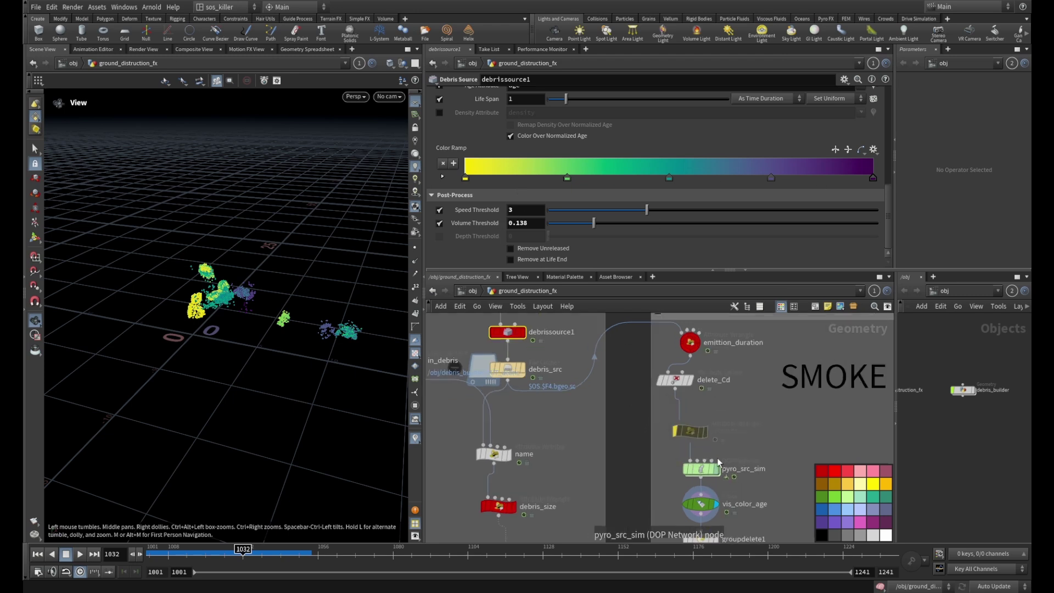
pyautogui.click(701, 504)
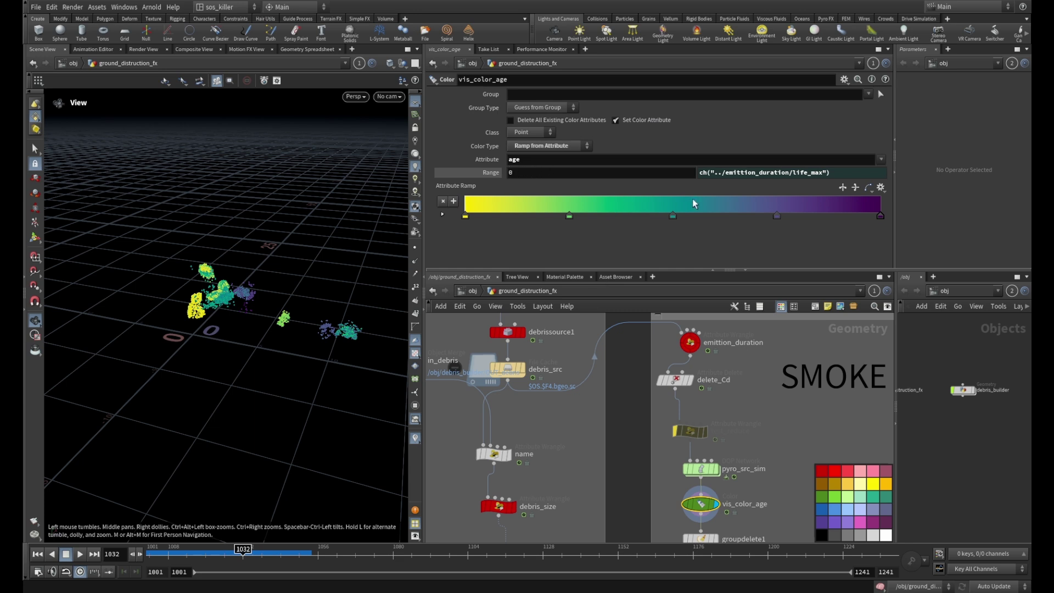
# Step: Check the Life Min and Life Max values of emittion_duration and scrub the particles to frame 1035
pyautogui.moveTo(730, 367); pyautogui.dragTo(730, 434, button='middle')
pyautogui.click(690, 411)
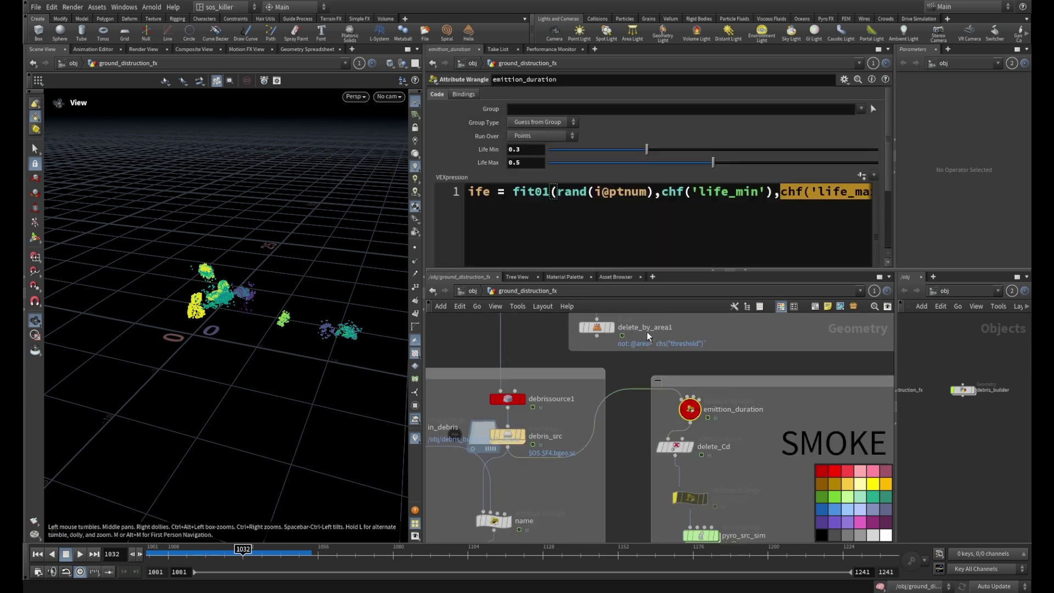
pyautogui.scroll(-1, 736, 440)
pyautogui.moveTo(737, 464); pyautogui.dragTo(715, 387, button='middle')
pyautogui.moveTo(176, 560); pyautogui.dragTo(252, 551)
# Step: Display groupdelete1 followed by attribdelete2 in the smoke branch and review which groups and attributes they delete
pyautogui.scroll(-1, 571, 402)
pyautogui.moveTo(715, 440); pyautogui.dragTo(762, 349, button='middle')
pyautogui.scroll(2, 735, 407)
pyautogui.scroll(3, 736, 391)
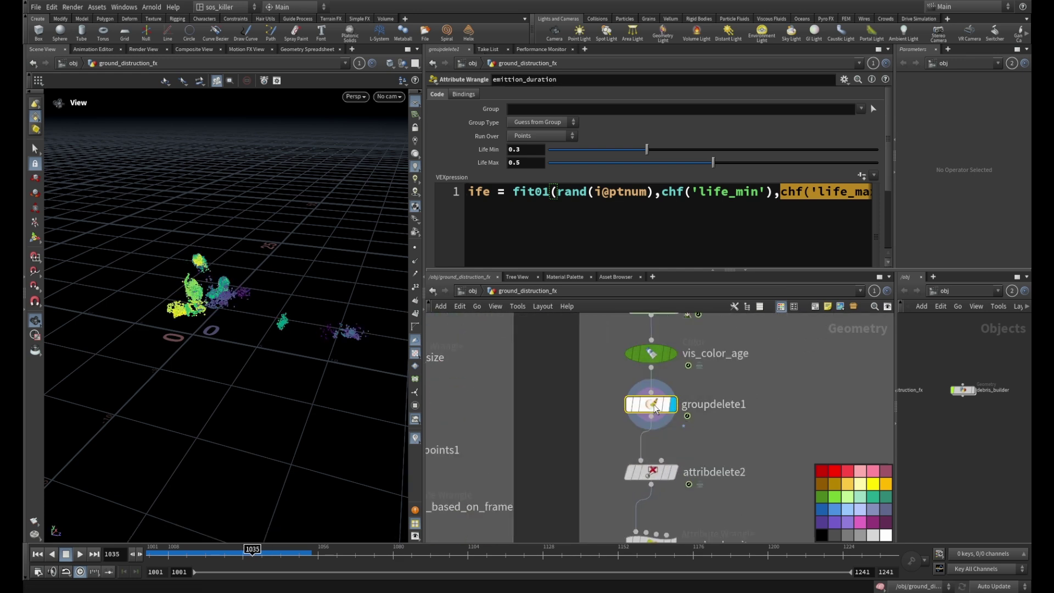
pyautogui.click(667, 405)
pyautogui.scroll(-2, 708, 406)
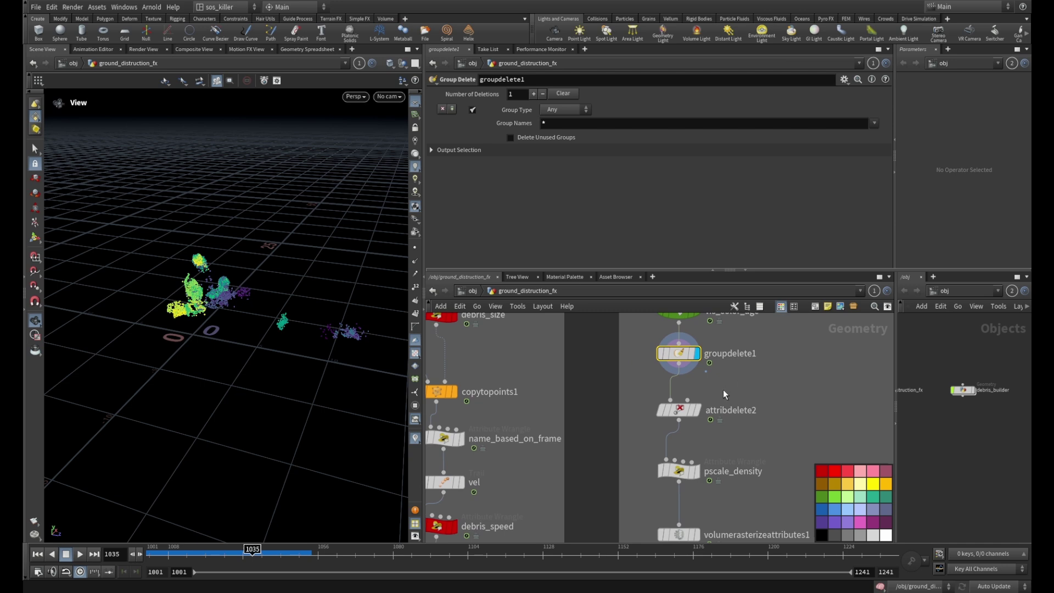
pyautogui.click(699, 415)
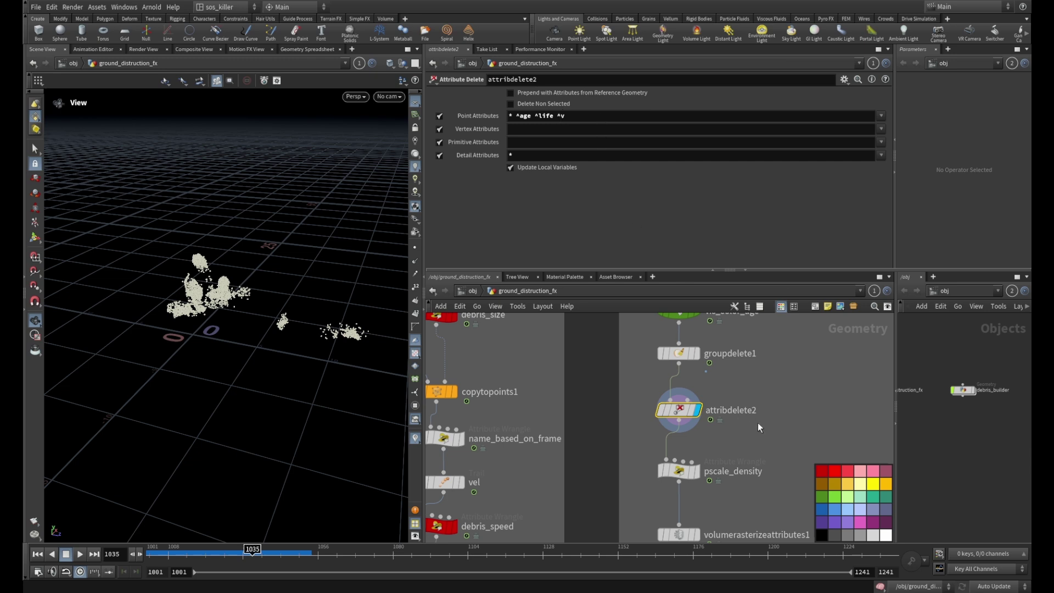
# Step: Add a Pyro Source node beside pscale_density and look over its particle separation and scale settings
pyautogui.moveTo(777, 415); pyautogui.dragTo(753, 369, button='middle')
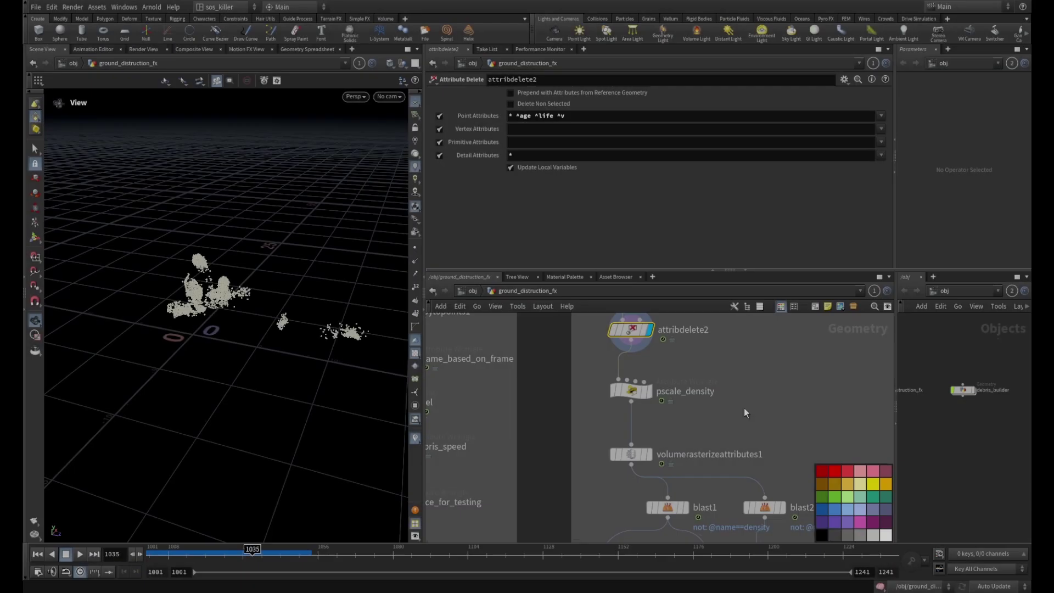
pyautogui.scroll(3, 722, 382)
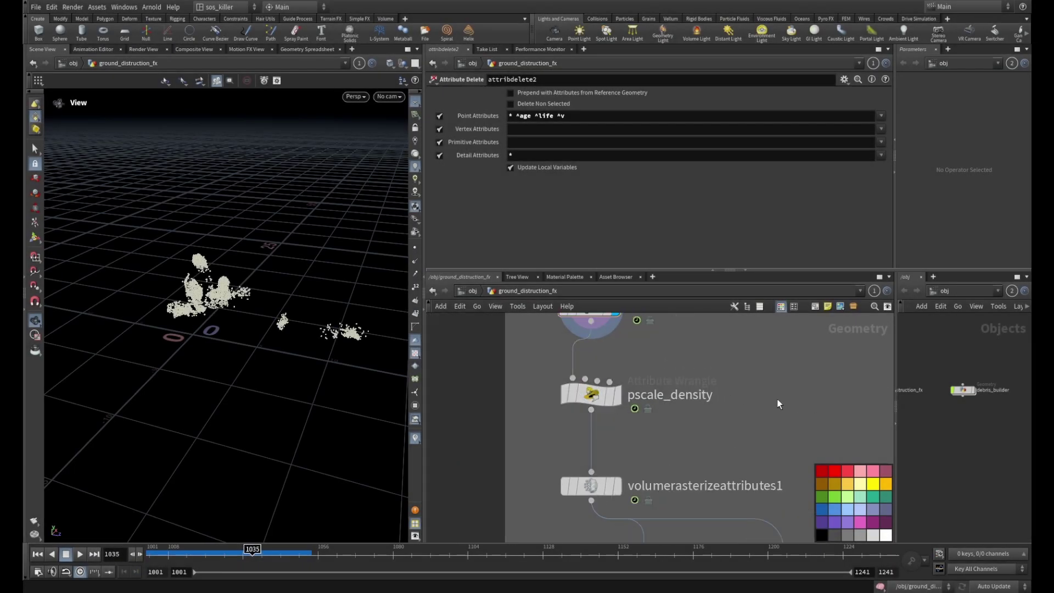
pyautogui.press('Tab')
pyautogui.write('py')
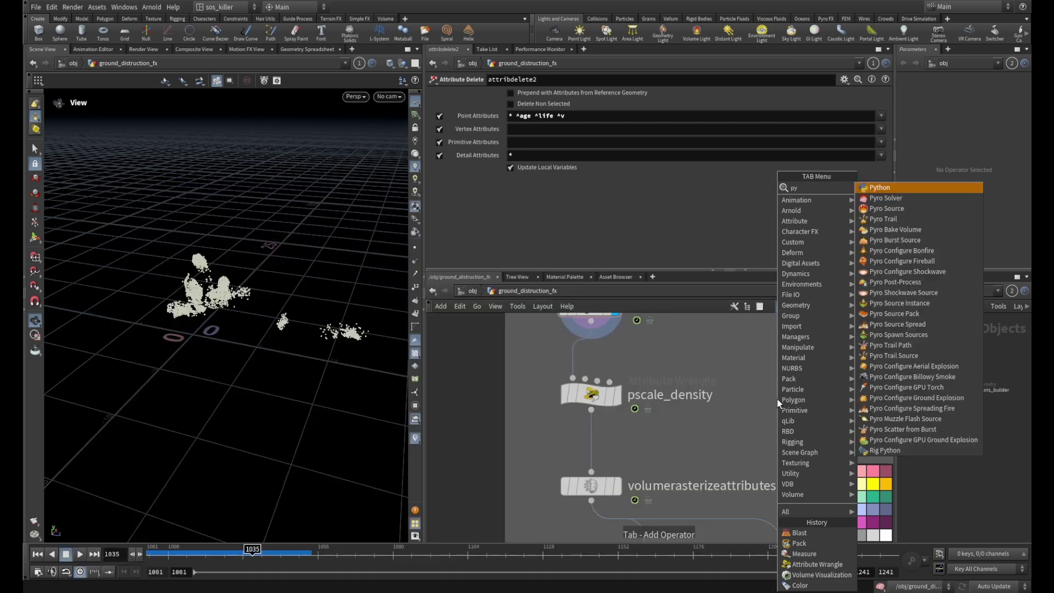
pyautogui.click(884, 208)
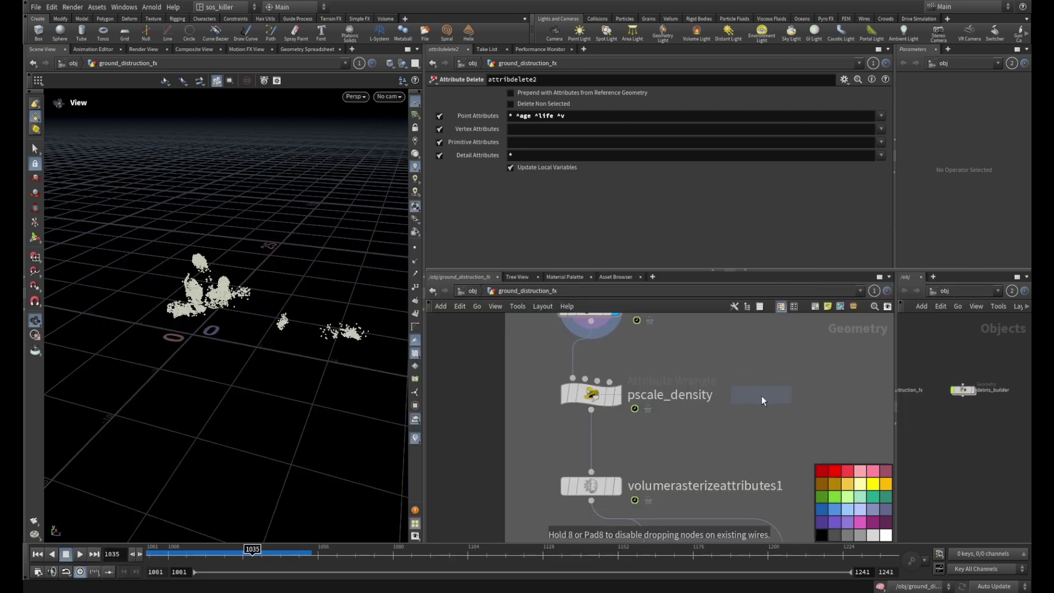
pyautogui.click(766, 394)
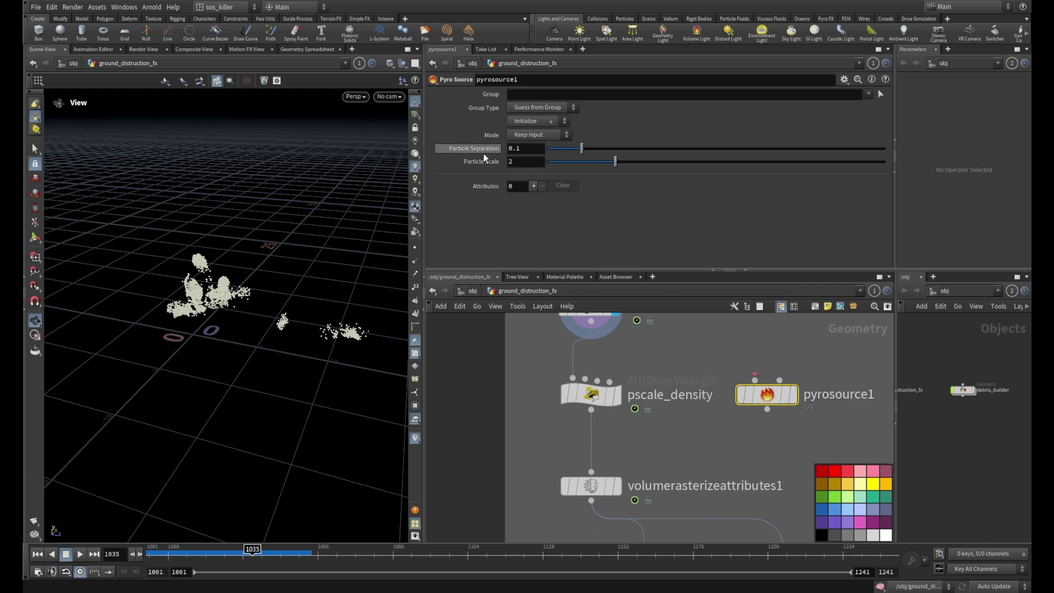
pyautogui.moveTo(757, 396)
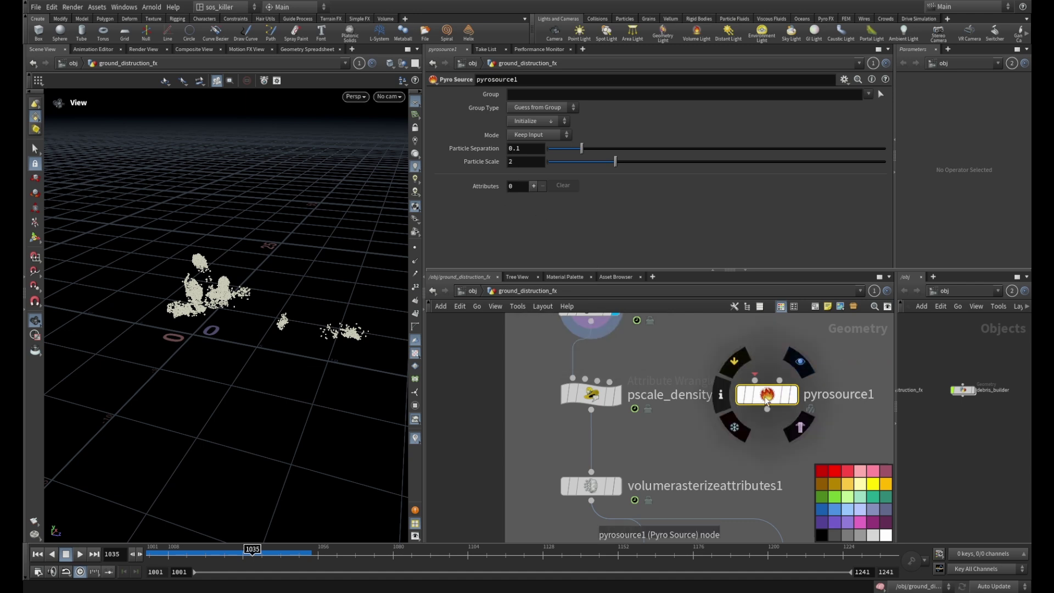
# Step: Add one custom attribute entry named density to pyrosource1
pyautogui.click(732, 425)
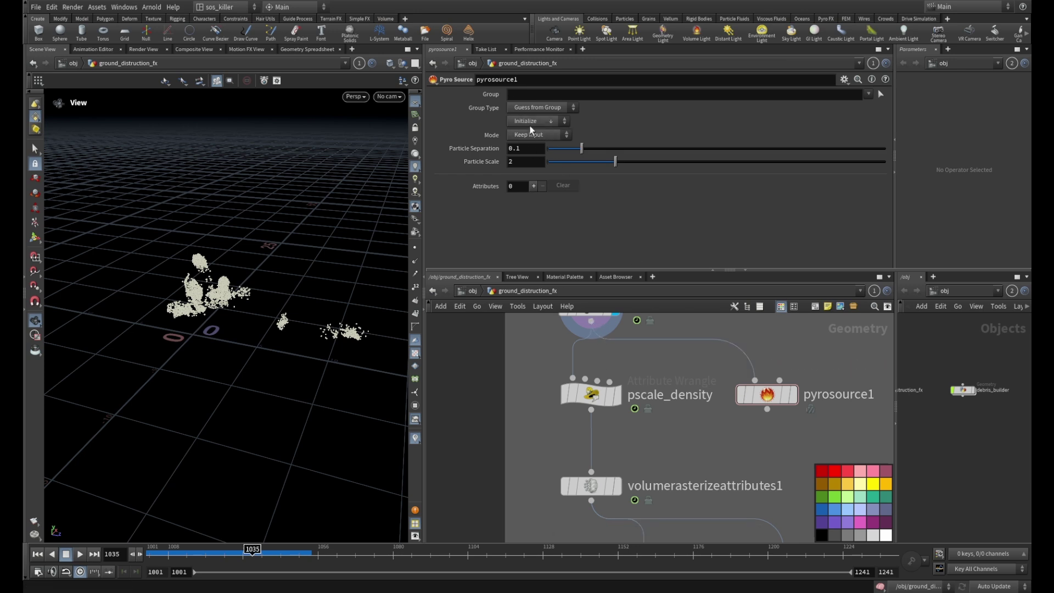
pyautogui.click(533, 186)
pyautogui.click(556, 213)
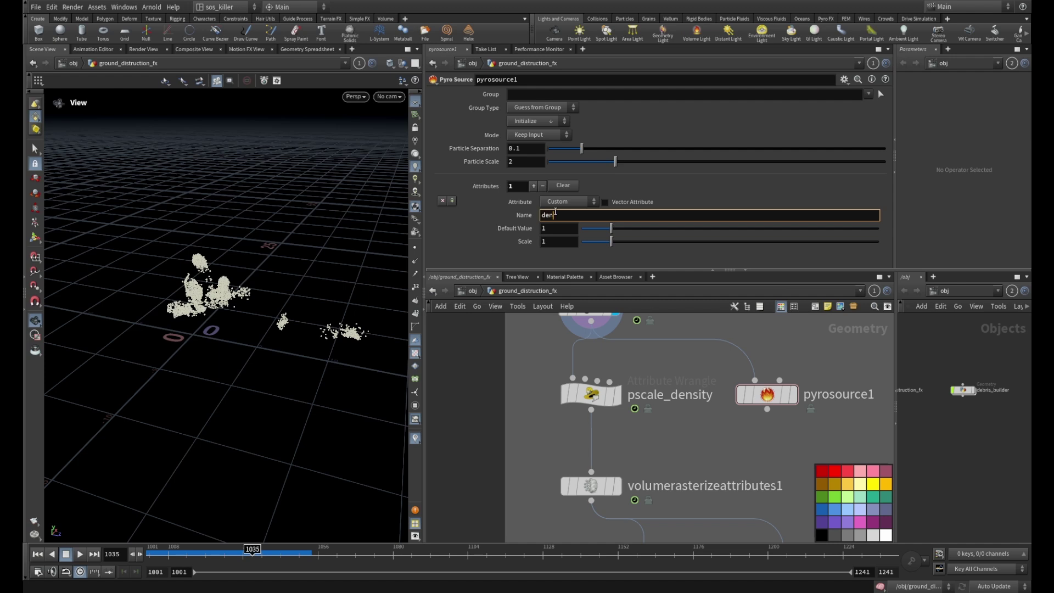
pyautogui.press('Return')
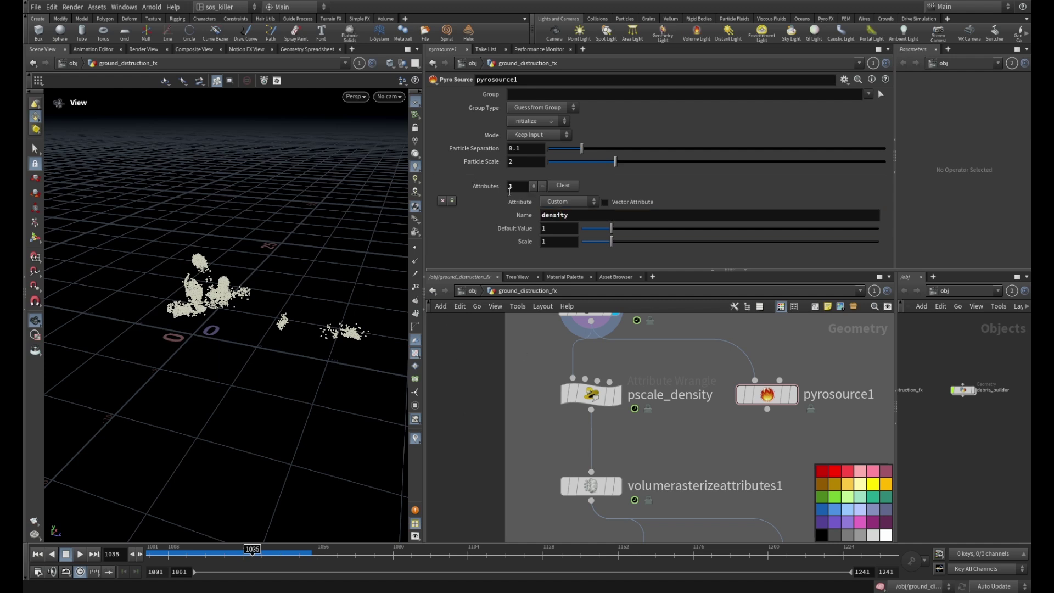
# Step: Display pyrosource1 and review its point attributes in the node info and the geometry spreadsheet
pyautogui.click(794, 394)
pyautogui.click(720, 394)
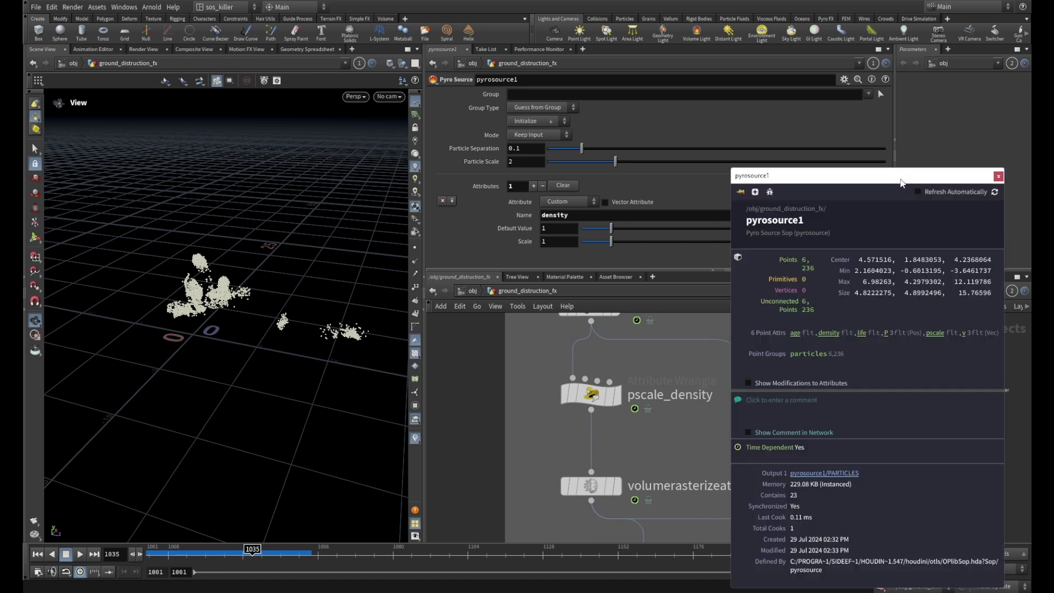
pyautogui.moveTo(900, 182); pyautogui.dragTo(909, 140)
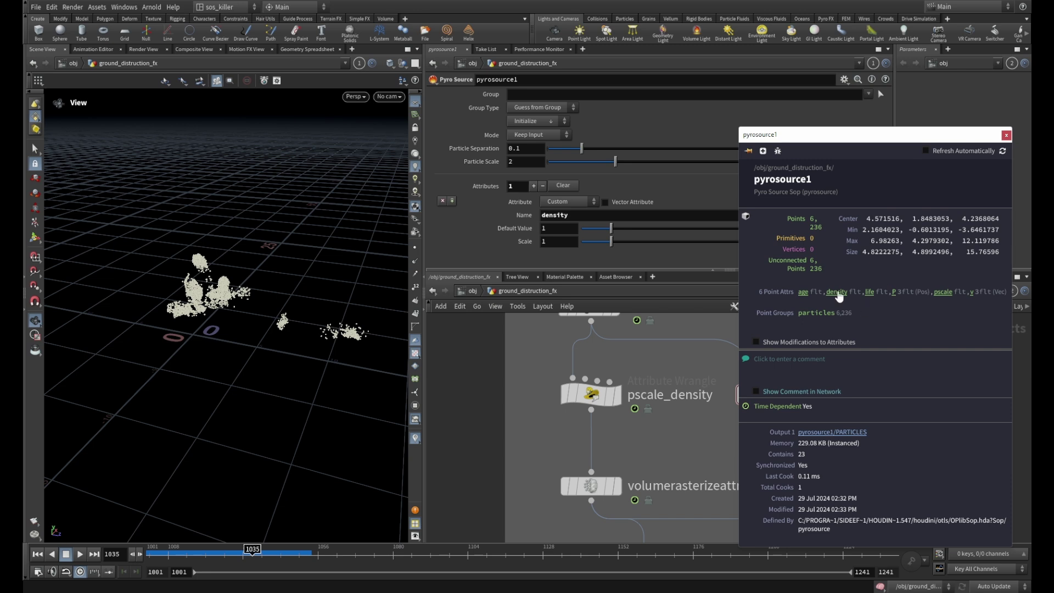
pyautogui.click(1006, 135)
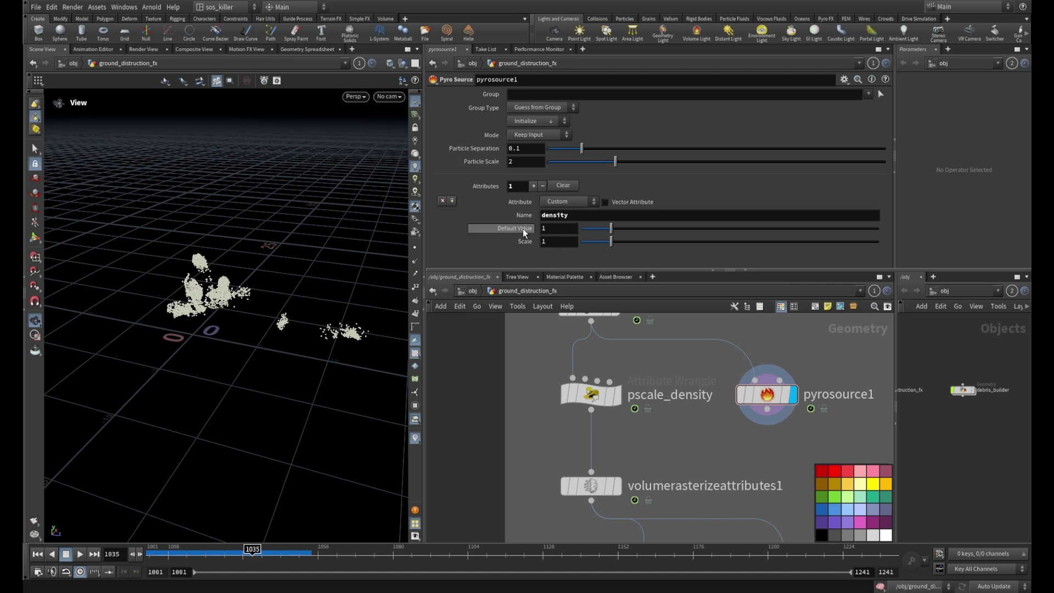
pyautogui.click(307, 49)
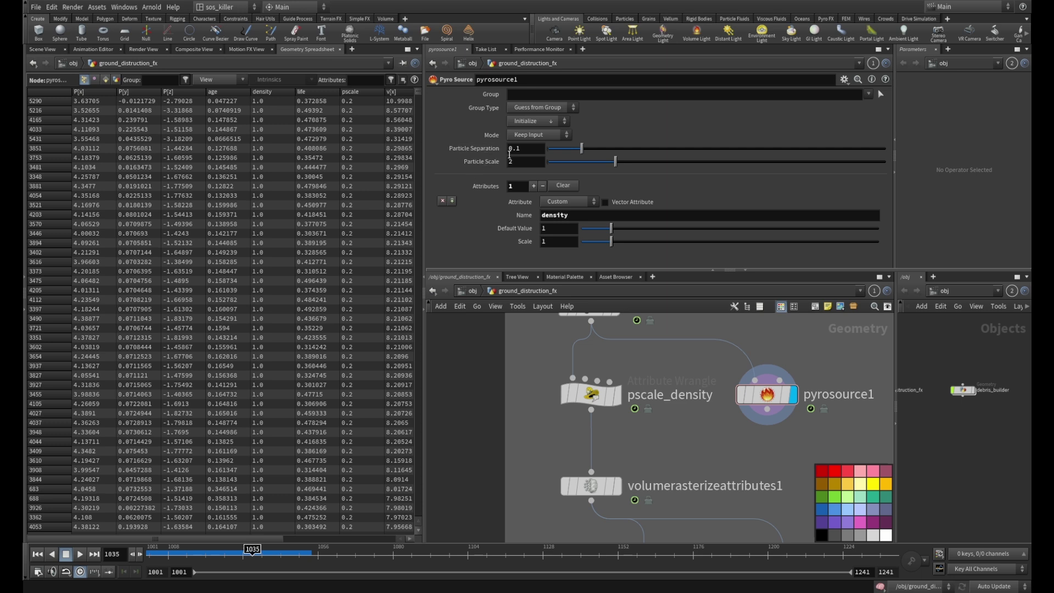
# Step: Keep the particle scale at 2 and delete the pyrosource1 node
pyautogui.write('2')
pyautogui.press('Return')
pyautogui.click(764, 397)
pyautogui.press('Delete')
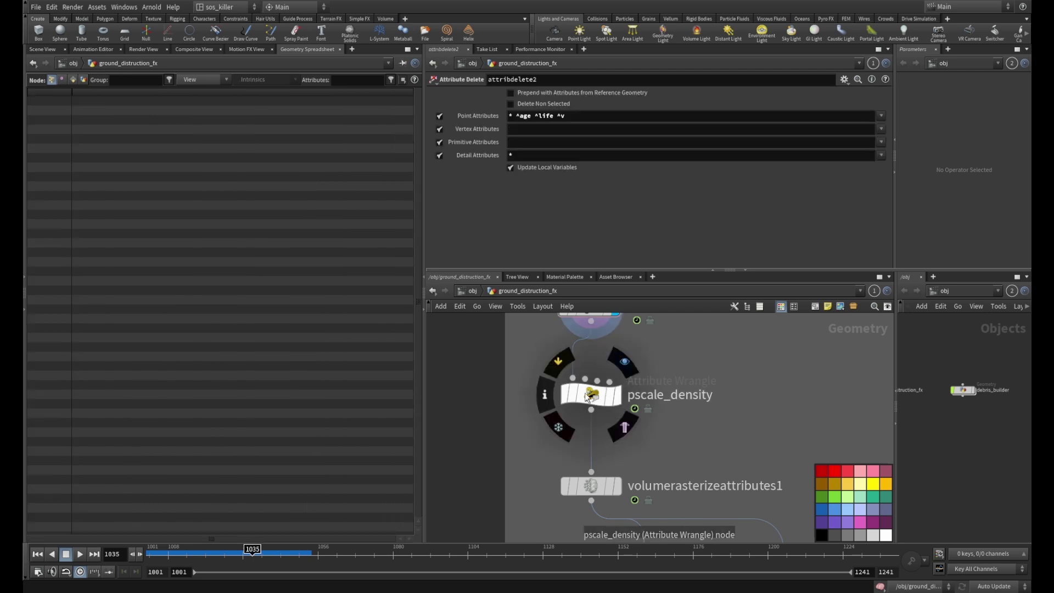
# Step: Examine the pscale_density wrangle's code, focusing on the line that randomizes f@density
pyautogui.click(591, 395)
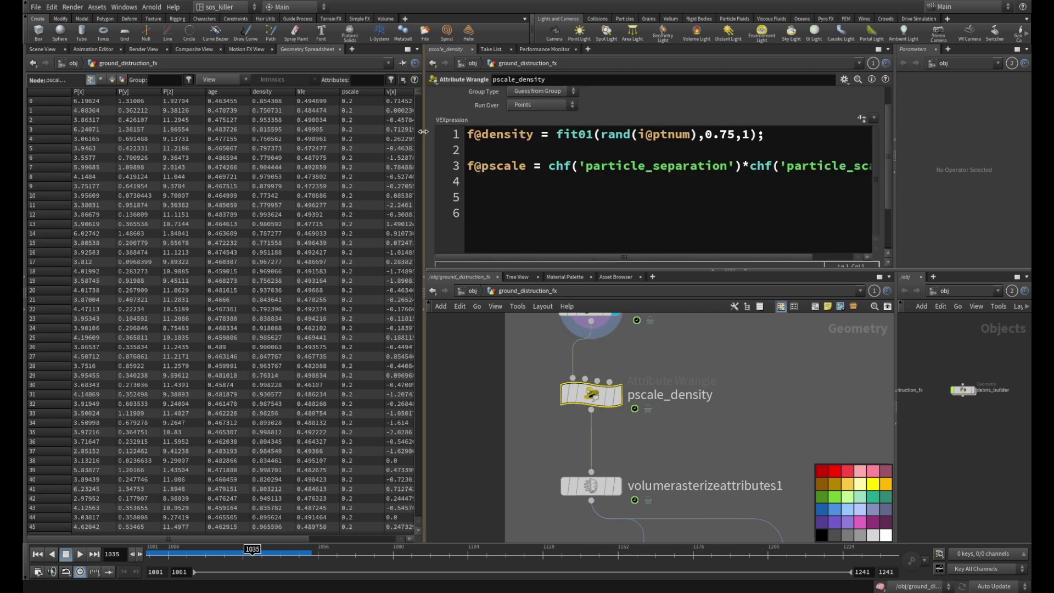
pyautogui.moveTo(421, 139); pyautogui.dragTo(331, 139)
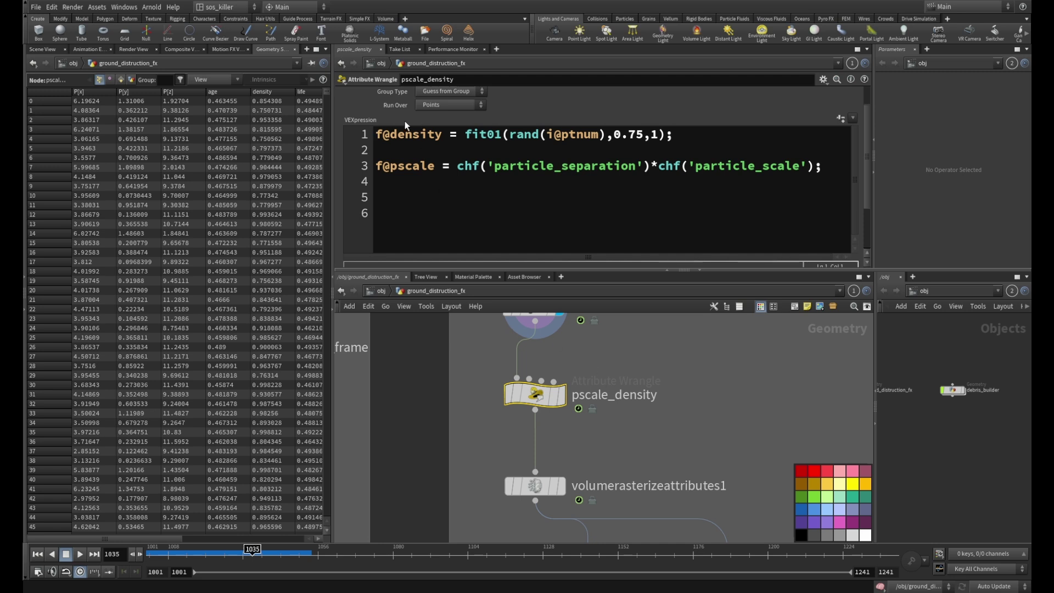
pyautogui.moveTo(377, 134); pyautogui.dragTo(439, 134)
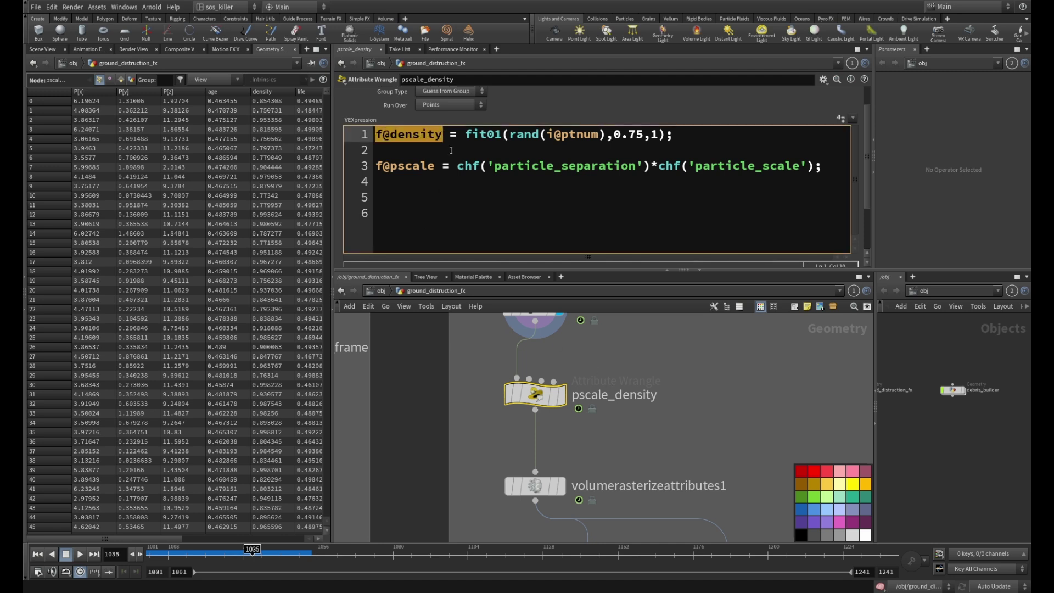
pyautogui.click(444, 150)
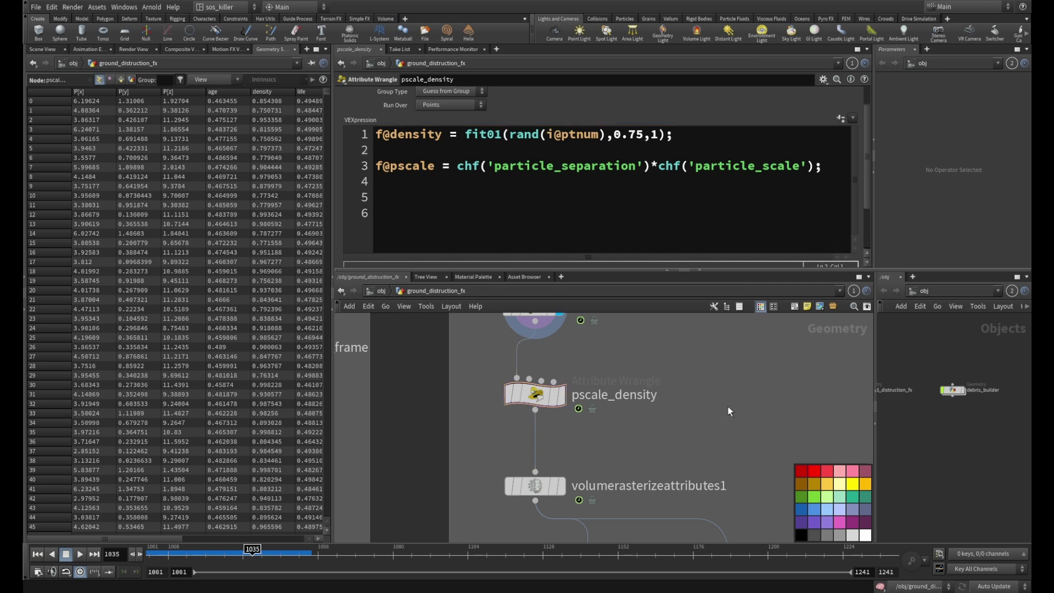
# Step: Try a Pyro Source branched off attribdelete2 with one custom attribute entry, and delete it again
pyautogui.press('Tab')
pyautogui.write('py')
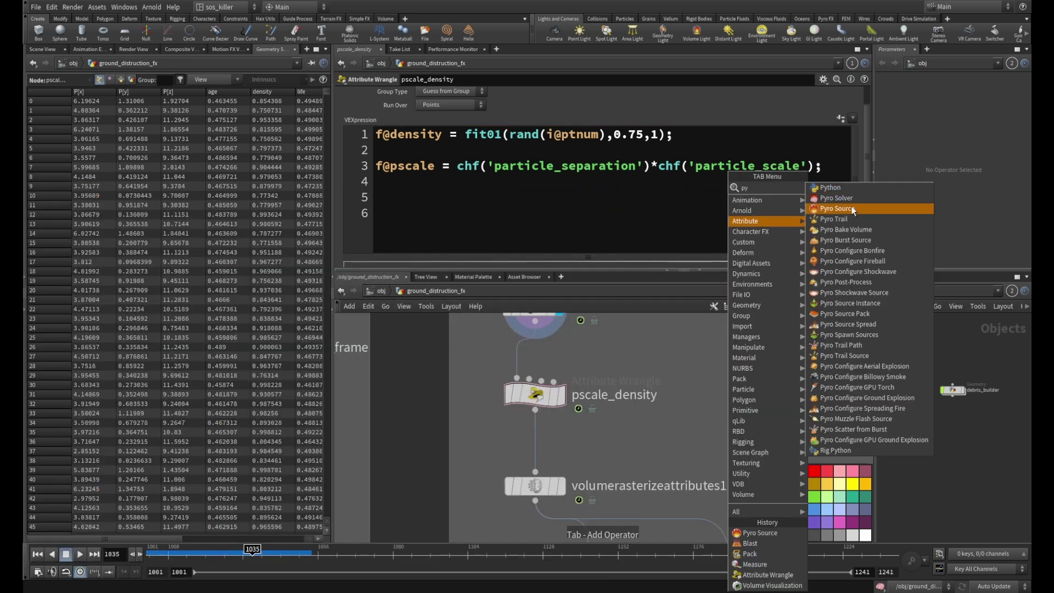
pyautogui.click(846, 208)
pyautogui.click(708, 407)
pyautogui.moveTo(633, 372); pyautogui.dragTo(696, 393)
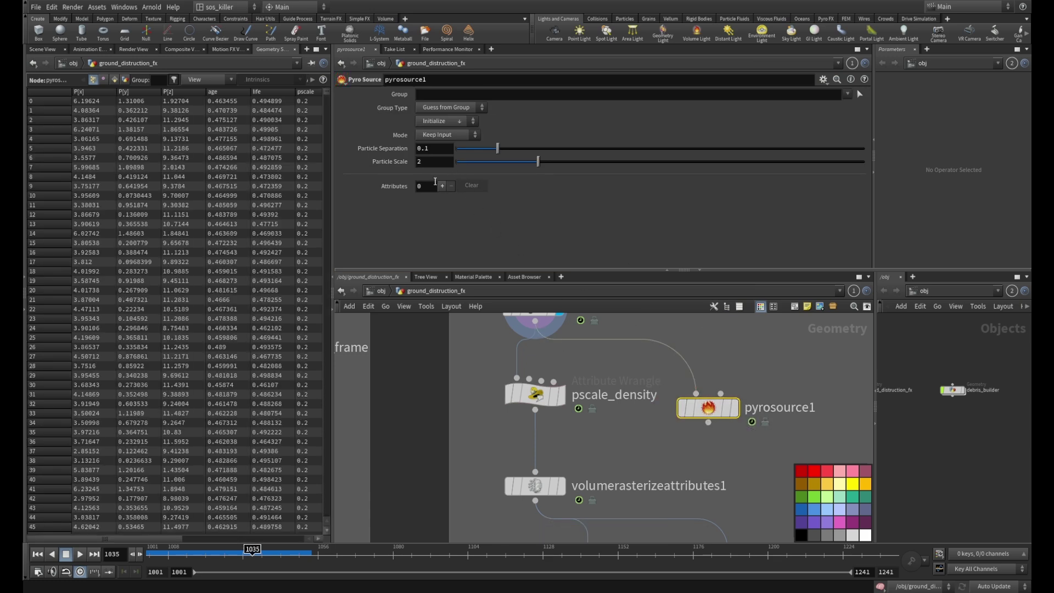
pyautogui.click(442, 185)
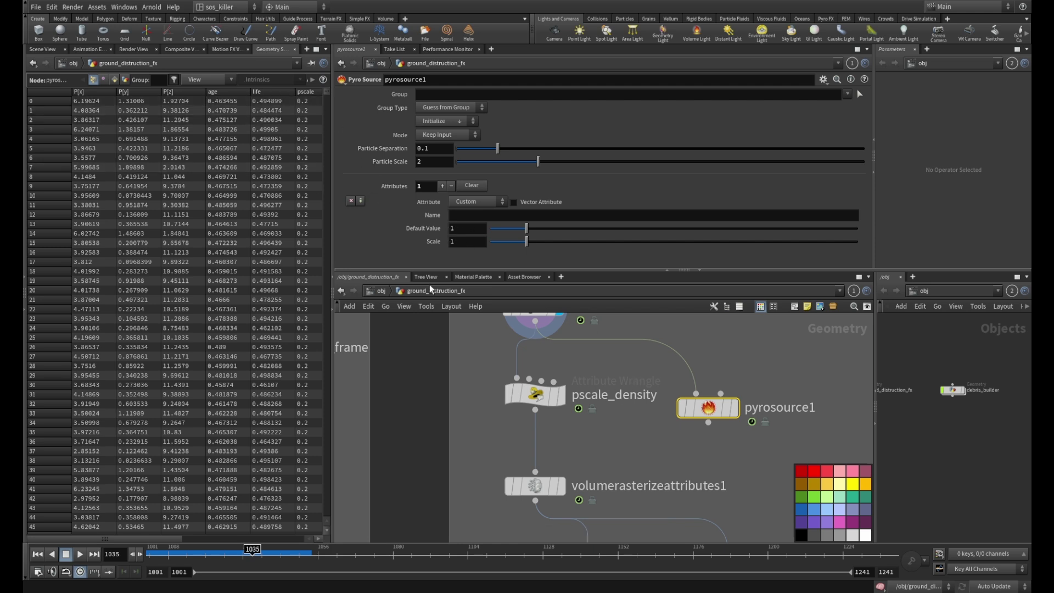
pyautogui.press('Delete')
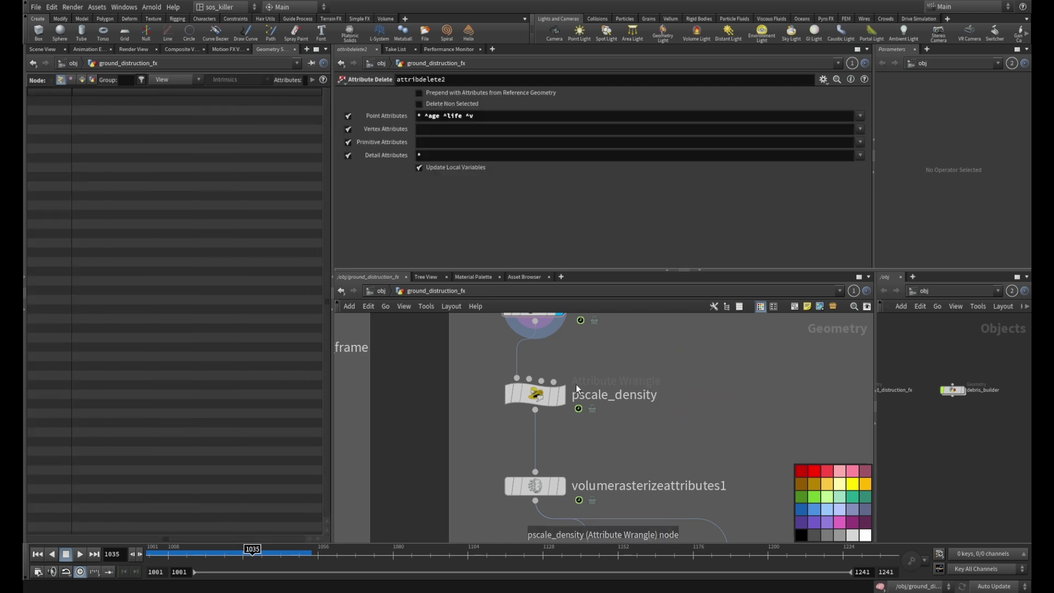
# Step: Display pscale_density and compare its pscale expression and particle separation and scale parameters with the pscale column in the spreadsheet
pyautogui.click(535, 394)
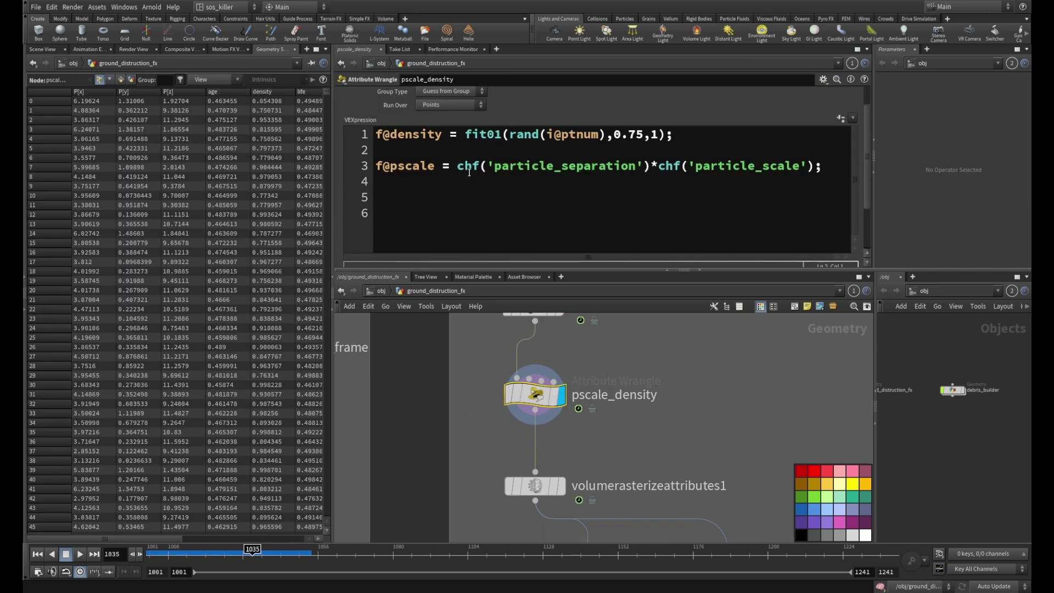
pyautogui.moveTo(456, 168); pyautogui.dragTo(647, 168)
pyautogui.scroll(1, 704, 121)
pyautogui.scroll(-2, 553, 138)
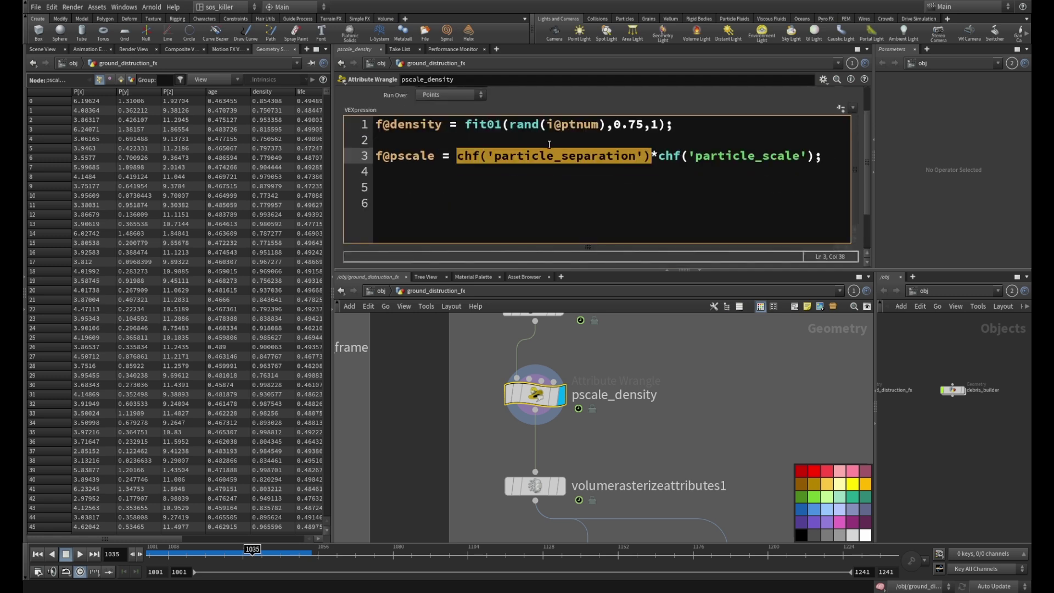
pyautogui.moveTo(870, 175); pyautogui.dragTo(864, 227)
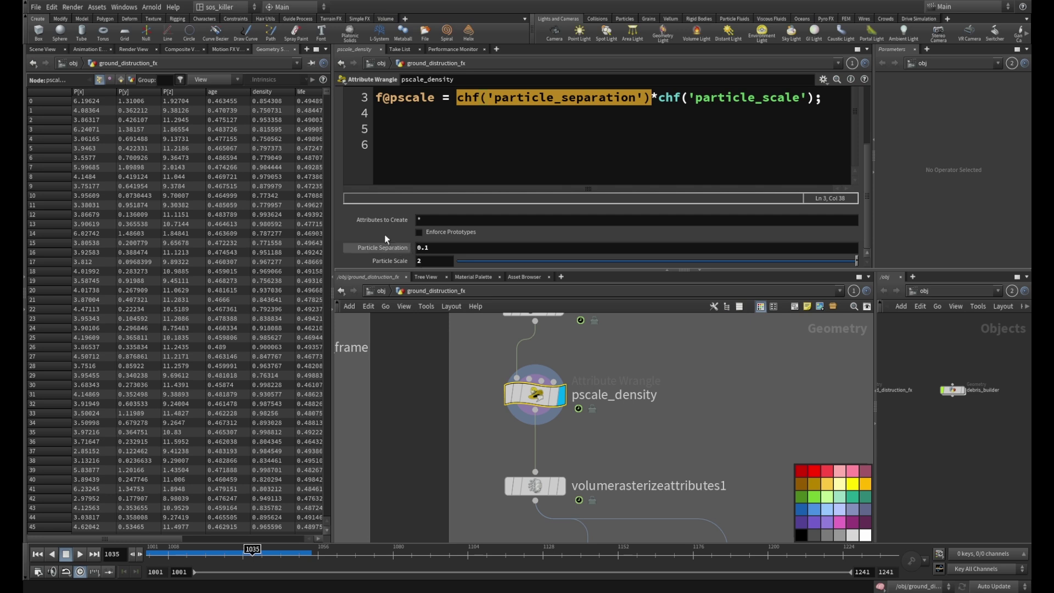
pyautogui.moveTo(158, 538); pyautogui.dragTo(229, 538)
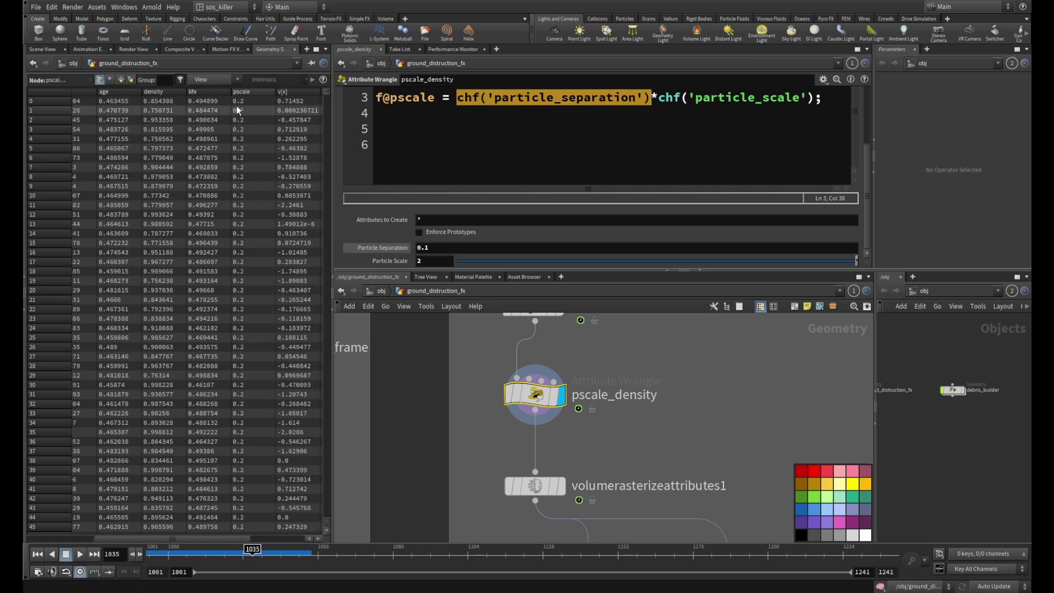
# Step: Select volumerasterizeattributes1 and check which point attributes pscale_density passes into it using the node info
pyautogui.scroll(-3, 686, 395)
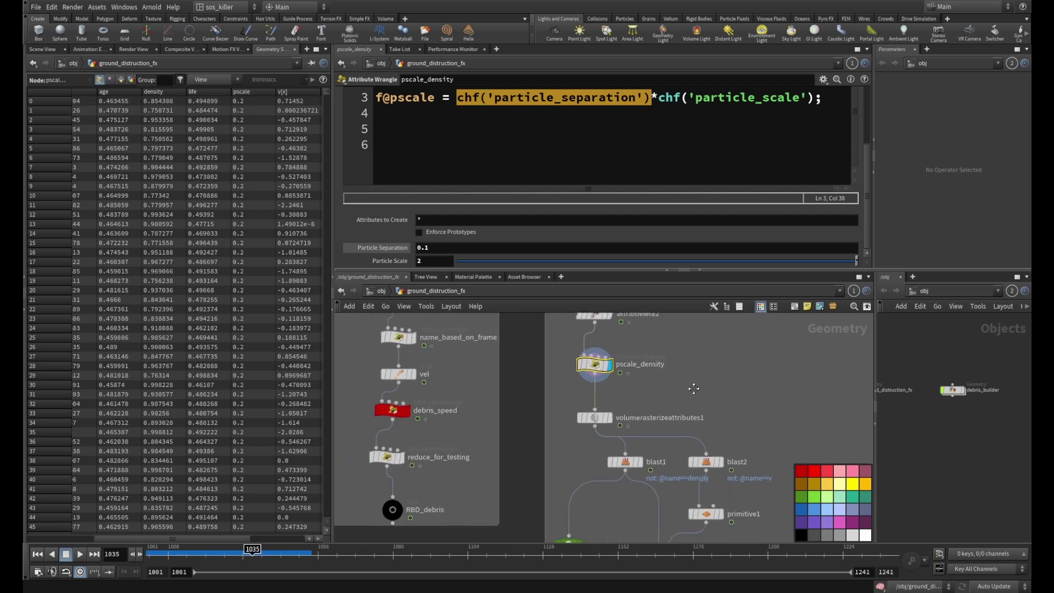
pyautogui.scroll(2, 686, 395)
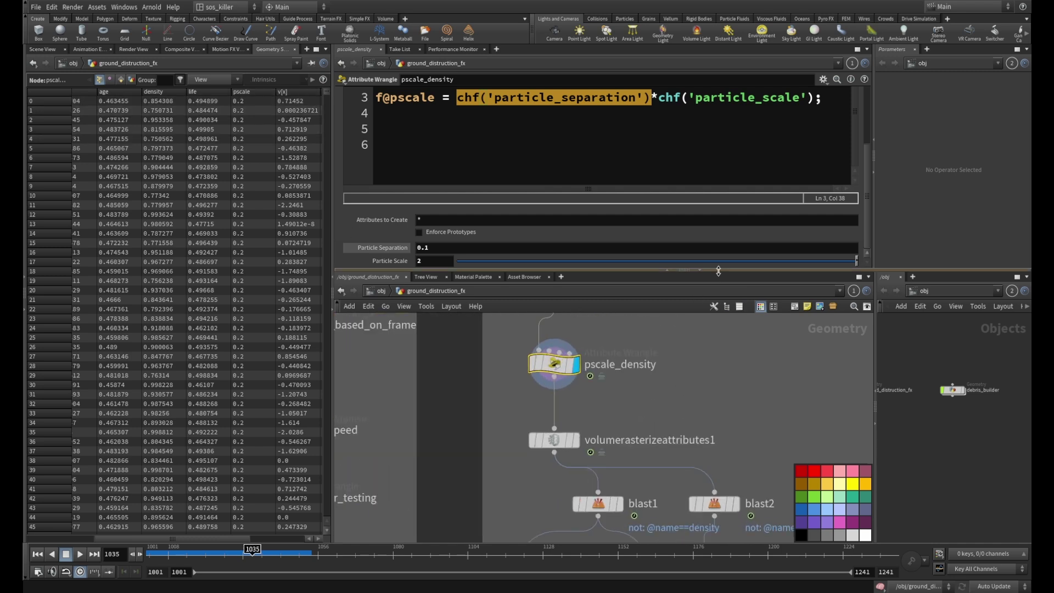
pyautogui.moveTo(719, 271); pyautogui.dragTo(718, 206)
pyautogui.moveTo(693, 349)
pyautogui.mouseDown(button='middle')
pyautogui.moveTo(715, 328)
pyautogui.moveTo(710, 353)
pyautogui.mouseUp(button='middle')
pyautogui.scroll(2, 706, 352)
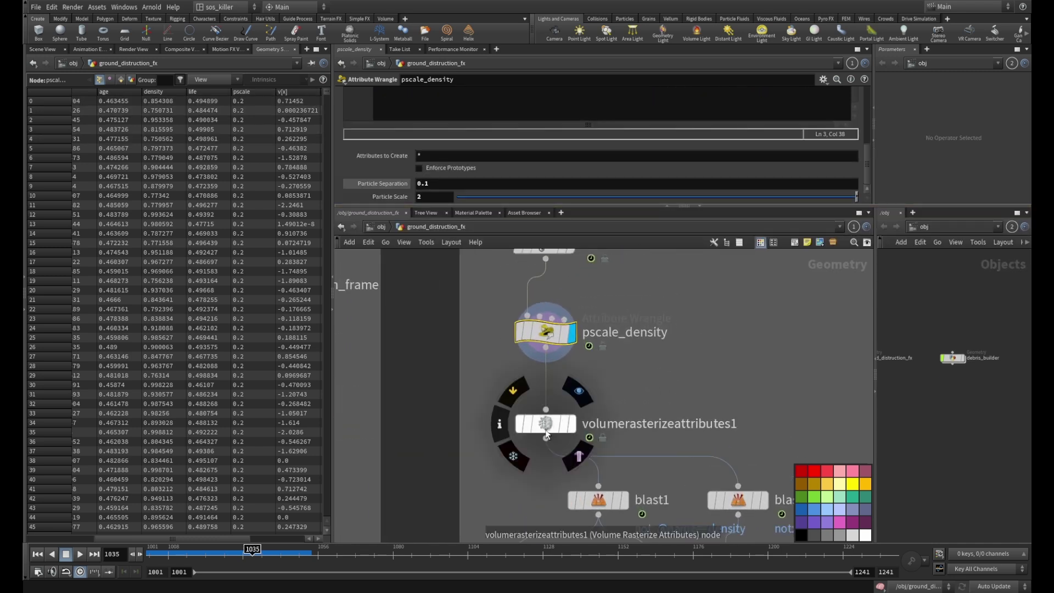
pyautogui.click(545, 423)
pyautogui.moveTo(543, 332)
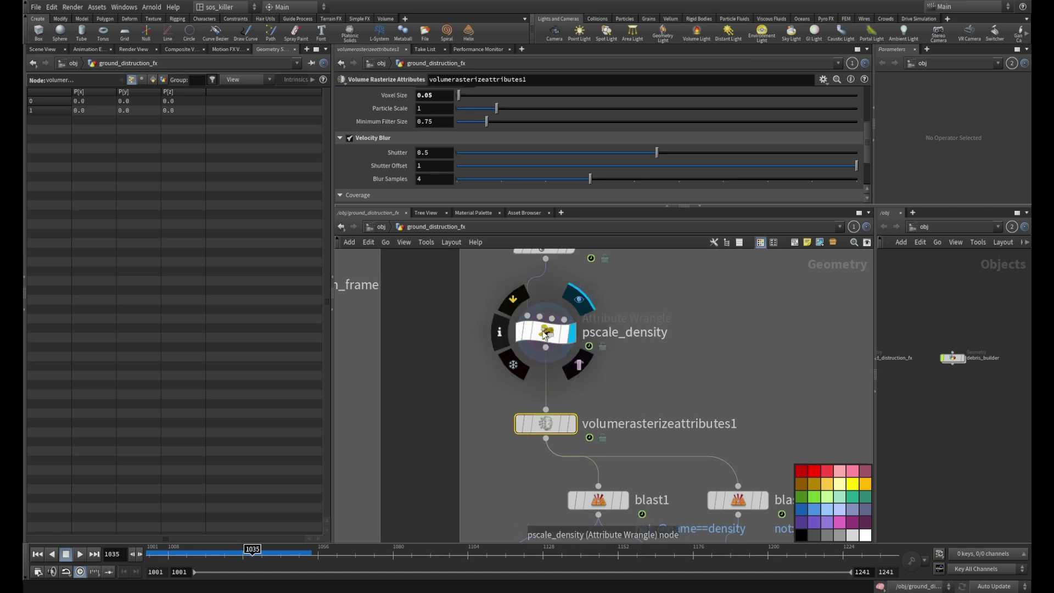
pyautogui.click(501, 333)
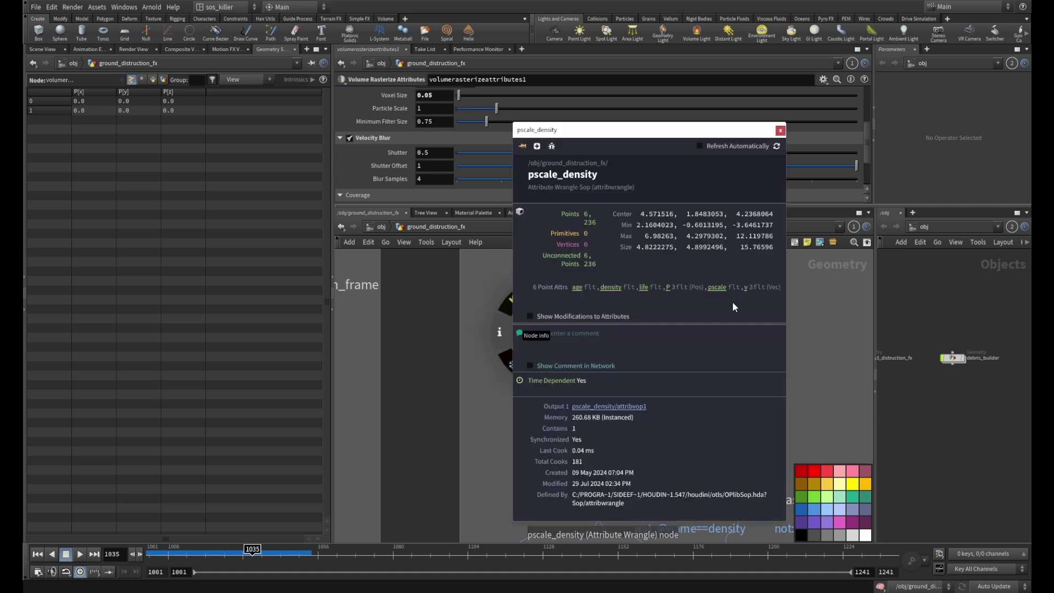
pyautogui.click(779, 130)
# Step: Display volumerasterizeattributes1 in the scene view and review its voxel size, filter, velocity blur and coverage settings
pyautogui.scroll(-3, 690, 355)
pyautogui.moveTo(719, 368); pyautogui.dragTo(681, 319, button='middle')
pyautogui.scroll(2, 689, 310)
pyautogui.moveTo(627, 284); pyautogui.dragTo(612, 334, button='middle')
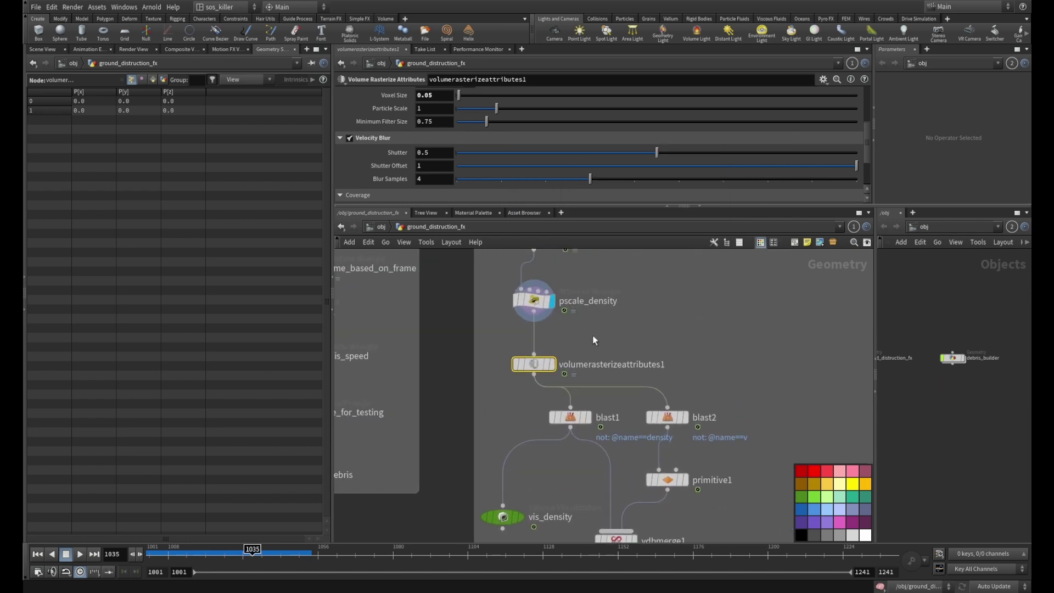
pyautogui.click(553, 363)
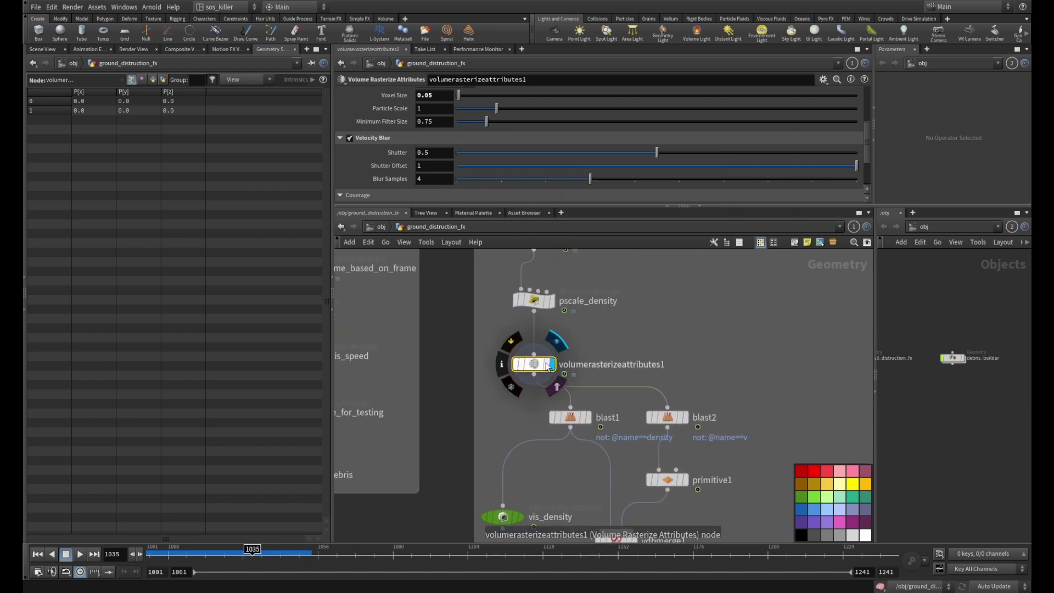
pyautogui.click(41, 48)
pyautogui.moveTo(180, 288); pyautogui.dragTo(177, 276)
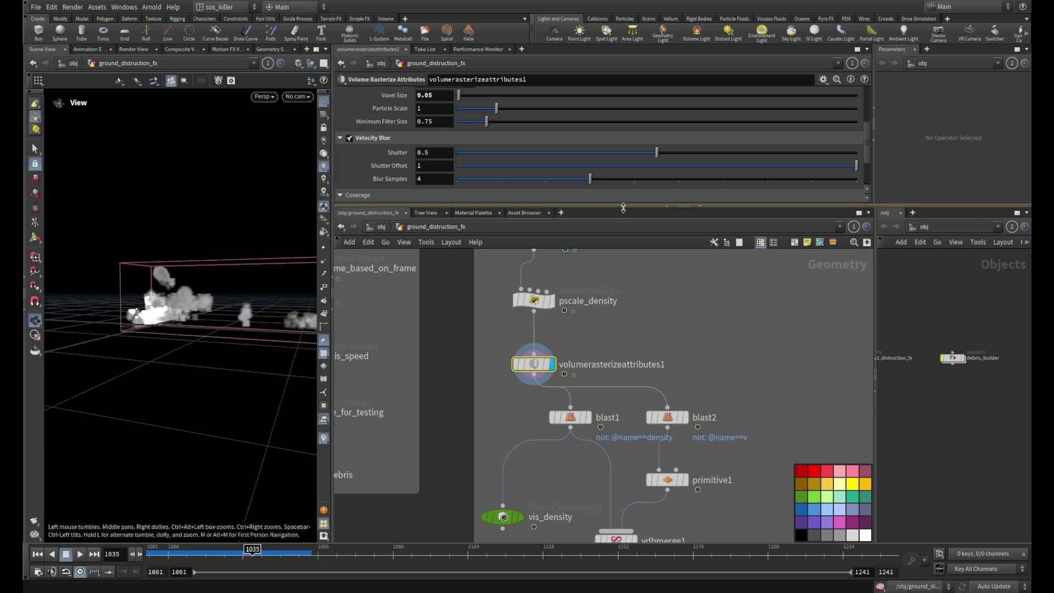
pyautogui.moveTo(621, 206); pyautogui.dragTo(625, 287)
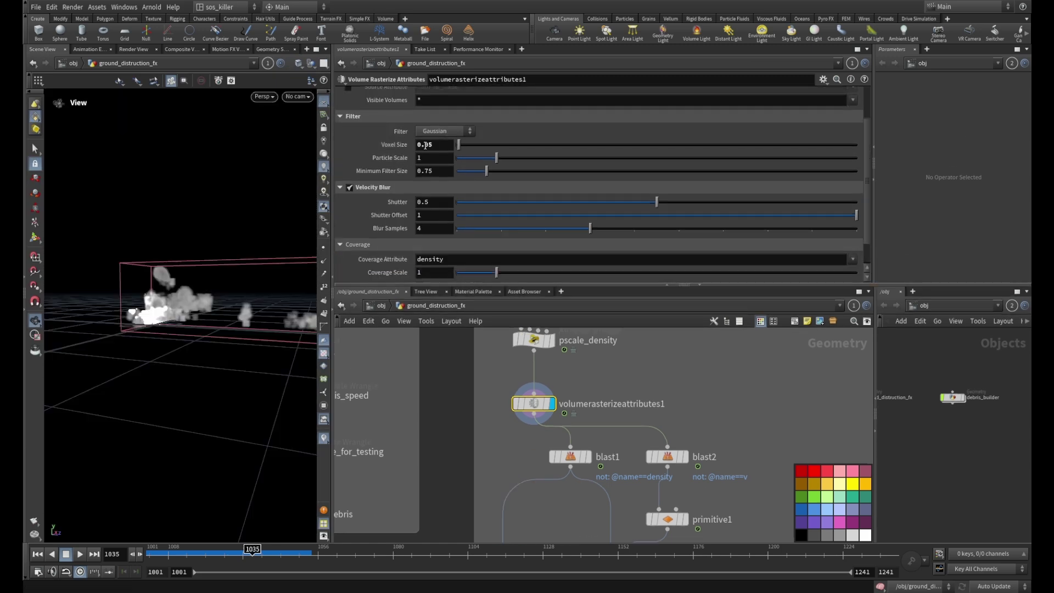
pyautogui.scroll(-2, 438, 154)
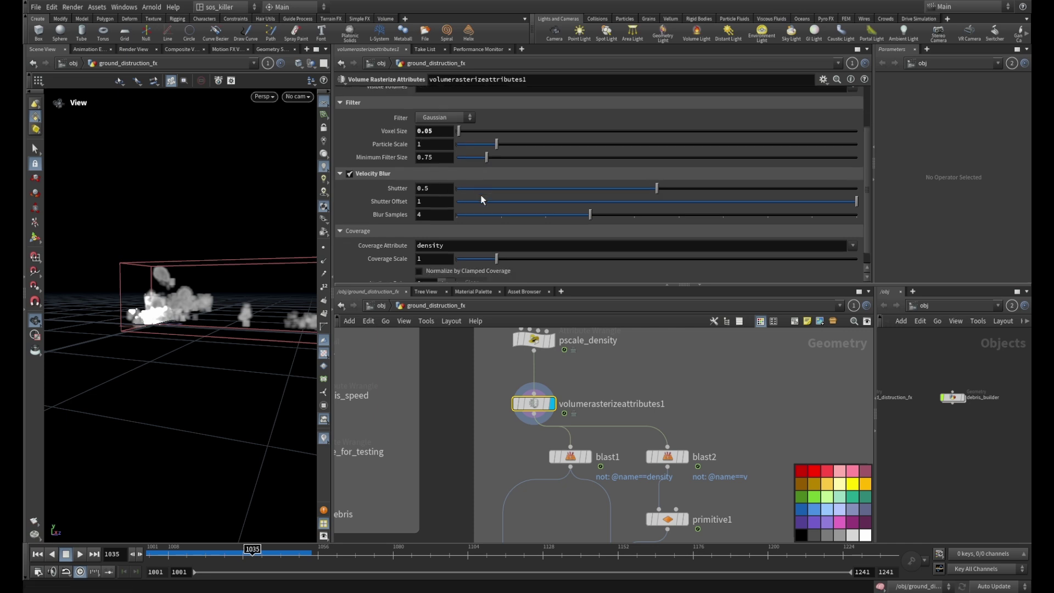
# Step: Display blast1 below volumerasterizeattributes1 and inspect the group expression that blast2 uses to isolate the velocity volume
pyautogui.moveTo(656, 286); pyautogui.dragTo(661, 215)
pyautogui.moveTo(699, 386); pyautogui.dragTo(703, 302, button='middle')
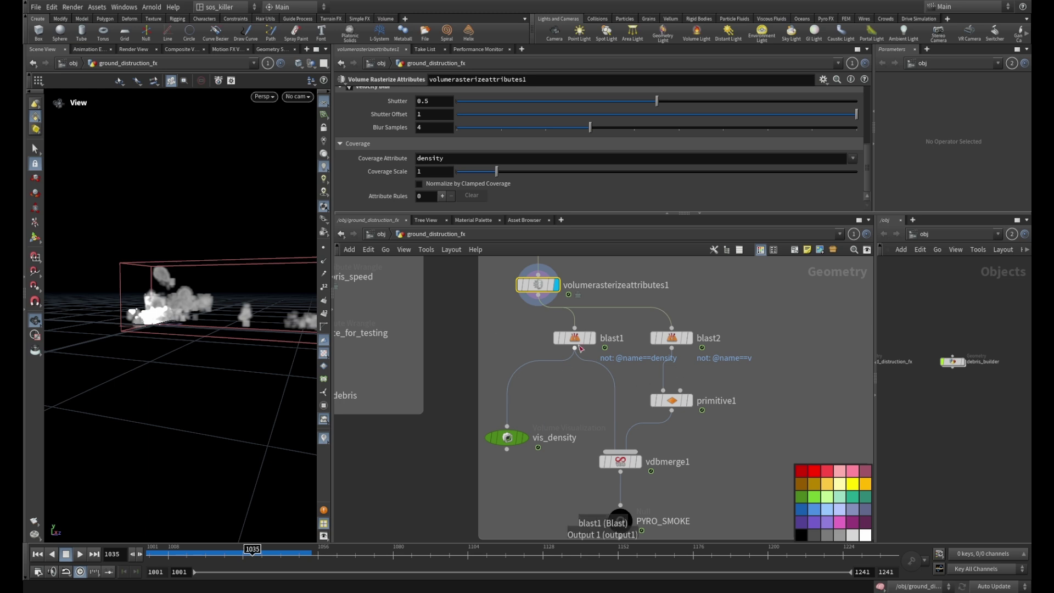
pyautogui.moveTo(582, 338)
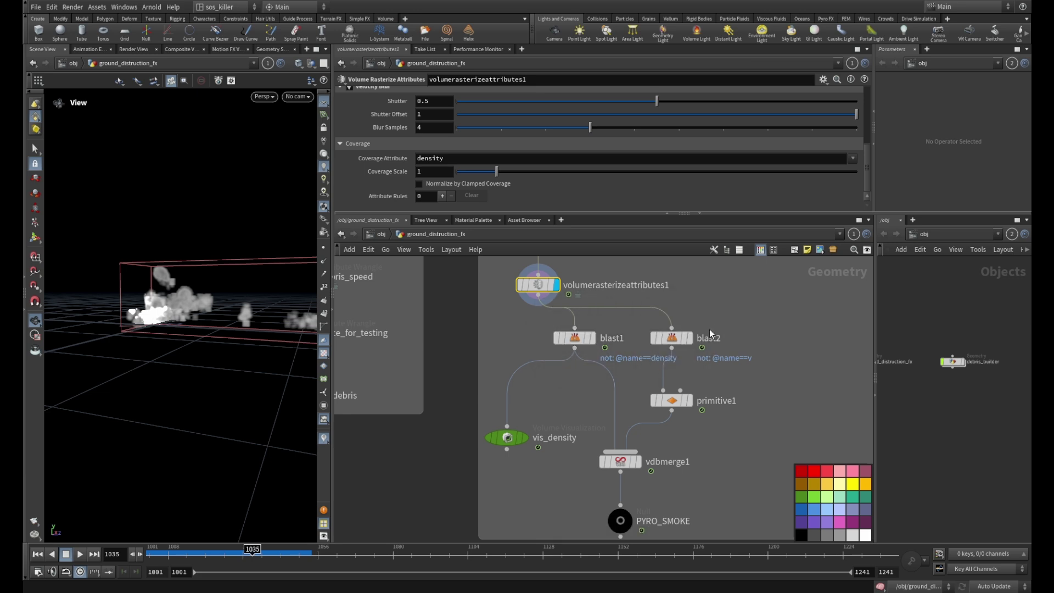
pyautogui.moveTo(712, 325); pyautogui.dragTo(719, 310, button='middle')
pyautogui.moveTo(609, 316); pyautogui.dragTo(597, 376, button='middle')
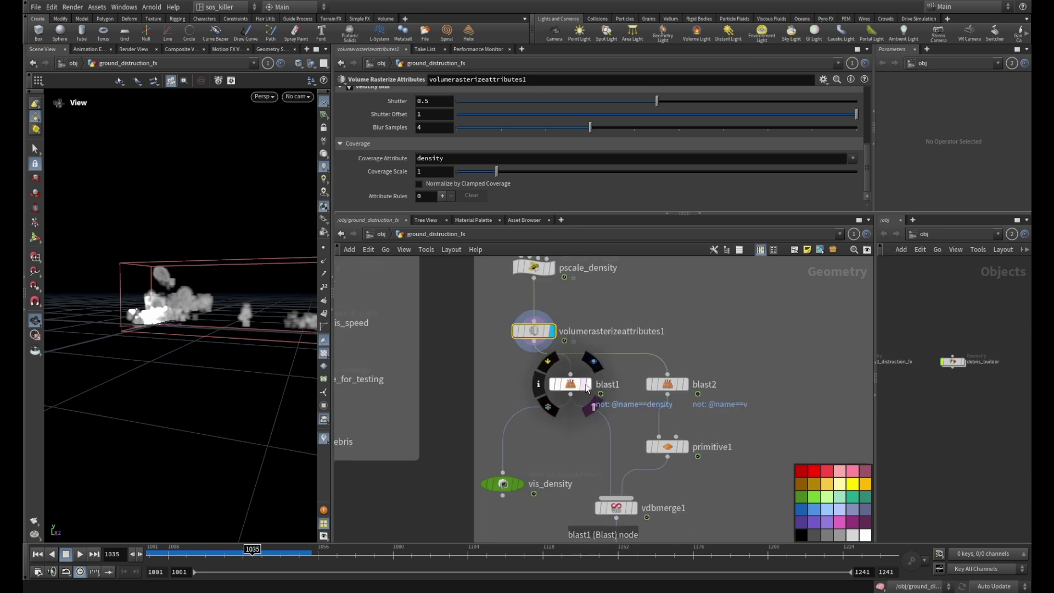
pyautogui.click(587, 384)
pyautogui.click(571, 384)
pyautogui.click(667, 384)
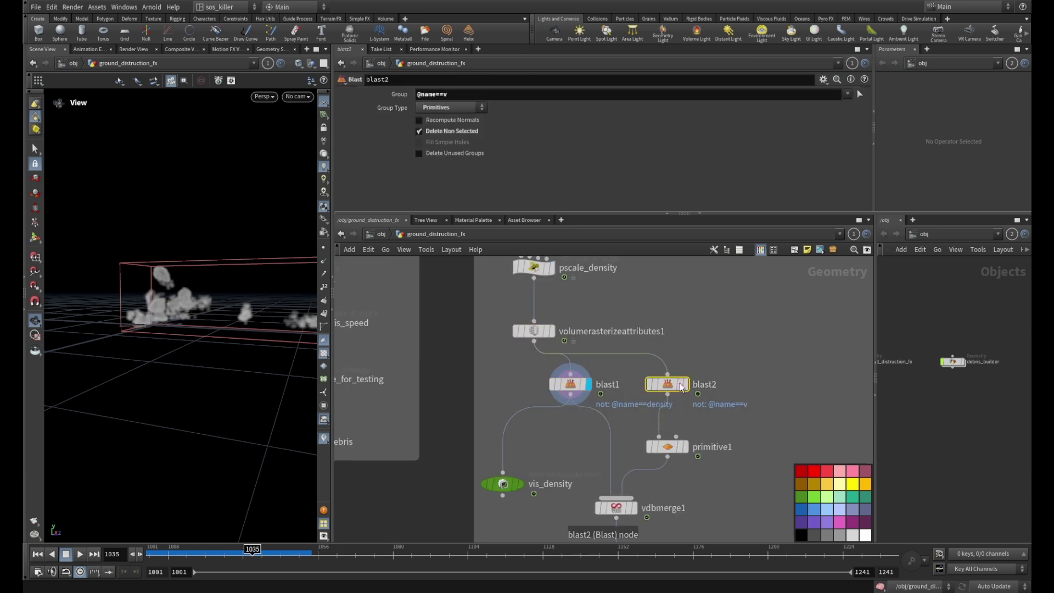
pyautogui.moveTo(706, 352); pyautogui.dragTo(704, 355, button='middle')
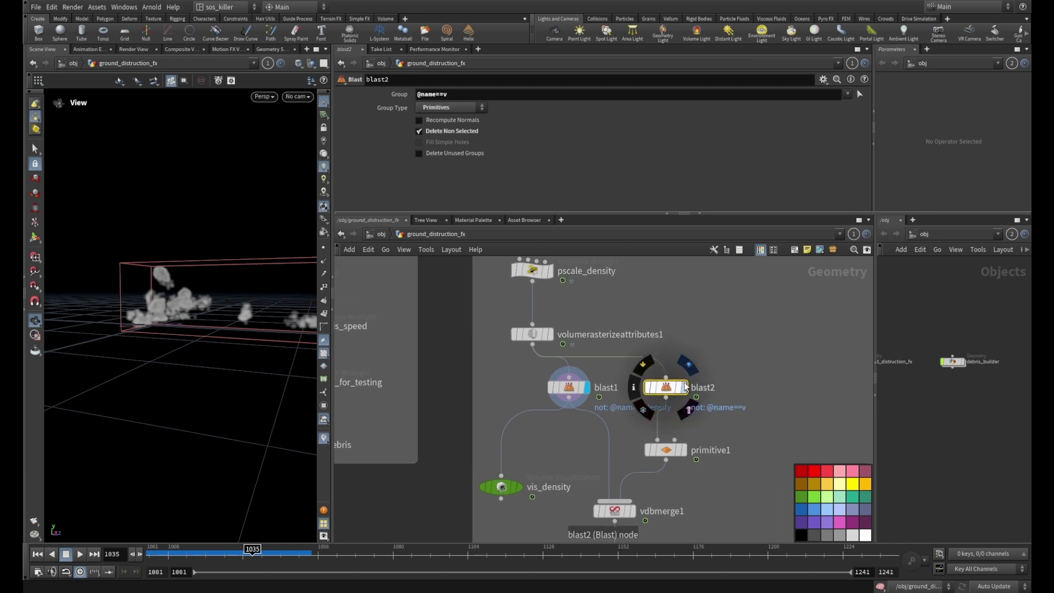
# Step: Compare the group expressions of blast1 and blast2, and display blast2 in the scene view
pyautogui.moveTo(707, 352); pyautogui.dragTo(707, 323, button='middle')
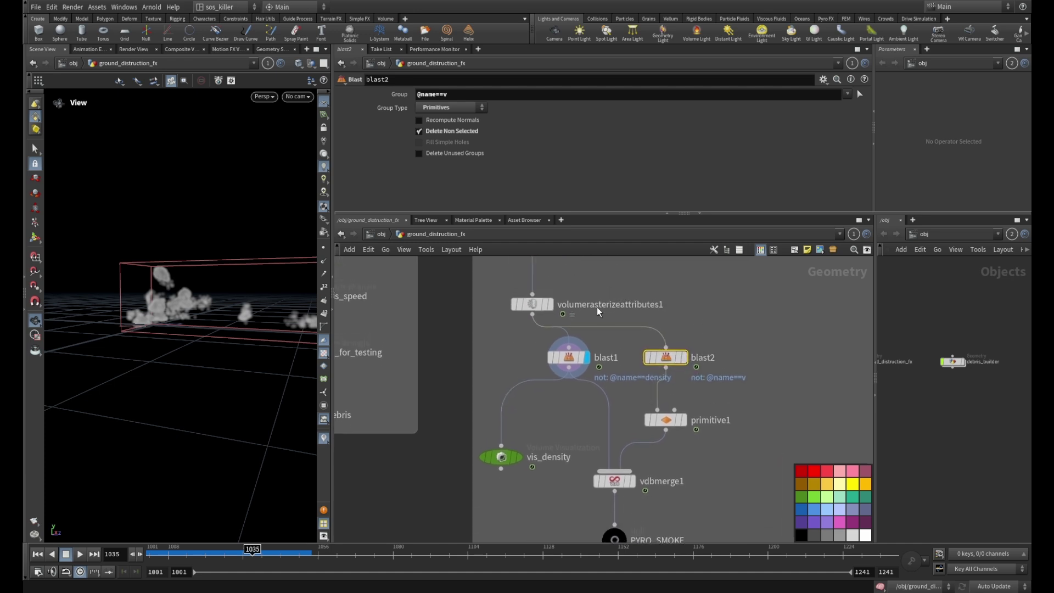
pyautogui.click(567, 357)
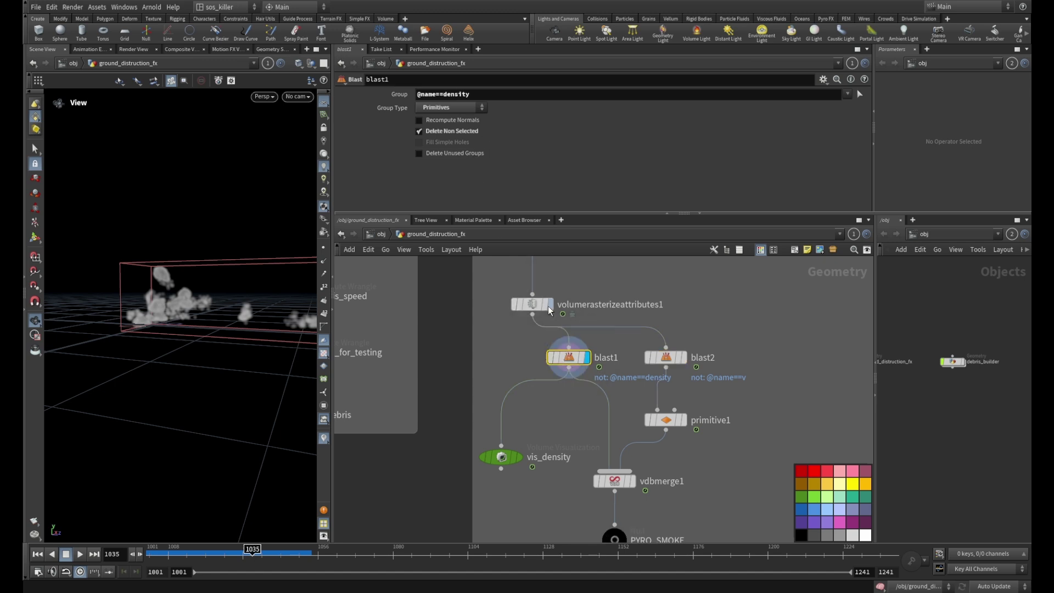
pyautogui.click(667, 358)
pyautogui.click(685, 357)
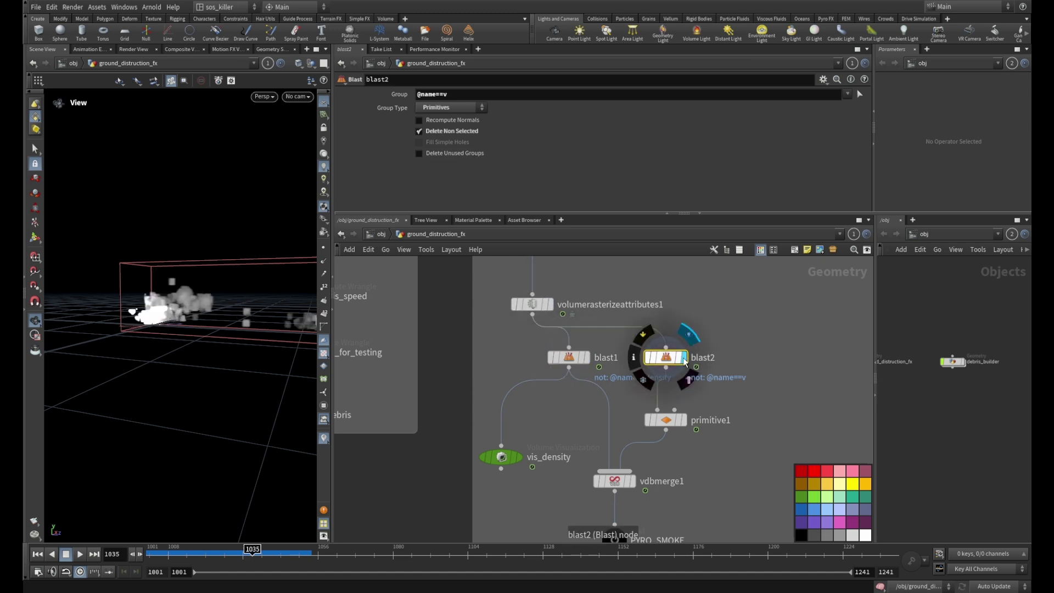
# Step: Inspect the VDB volume properties of primitive1, including the Write 16-Bit Floats option
pyautogui.click(666, 423)
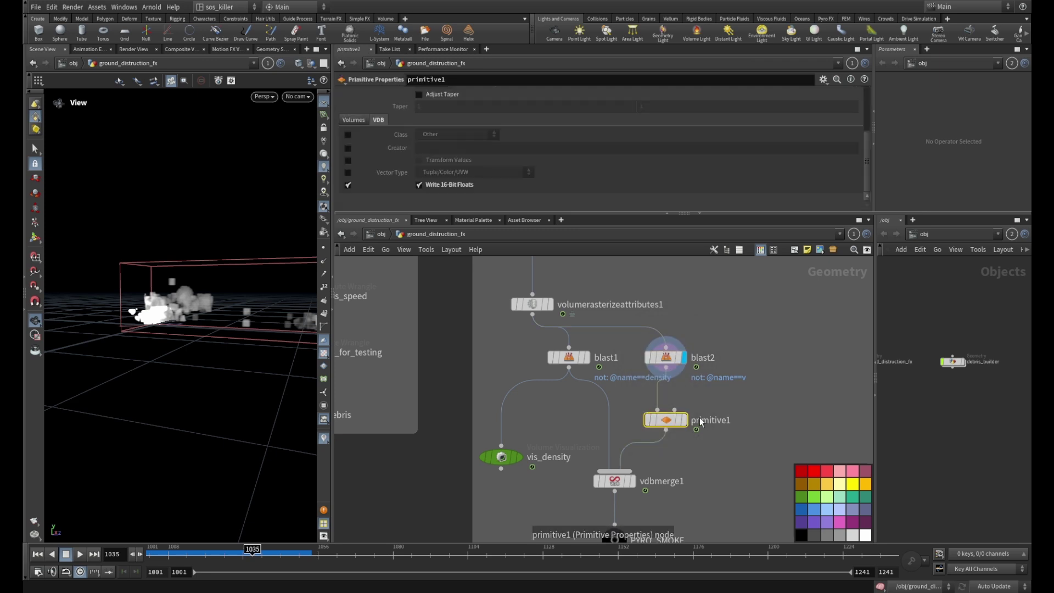
pyautogui.moveTo(599, 213); pyautogui.dragTo(602, 282)
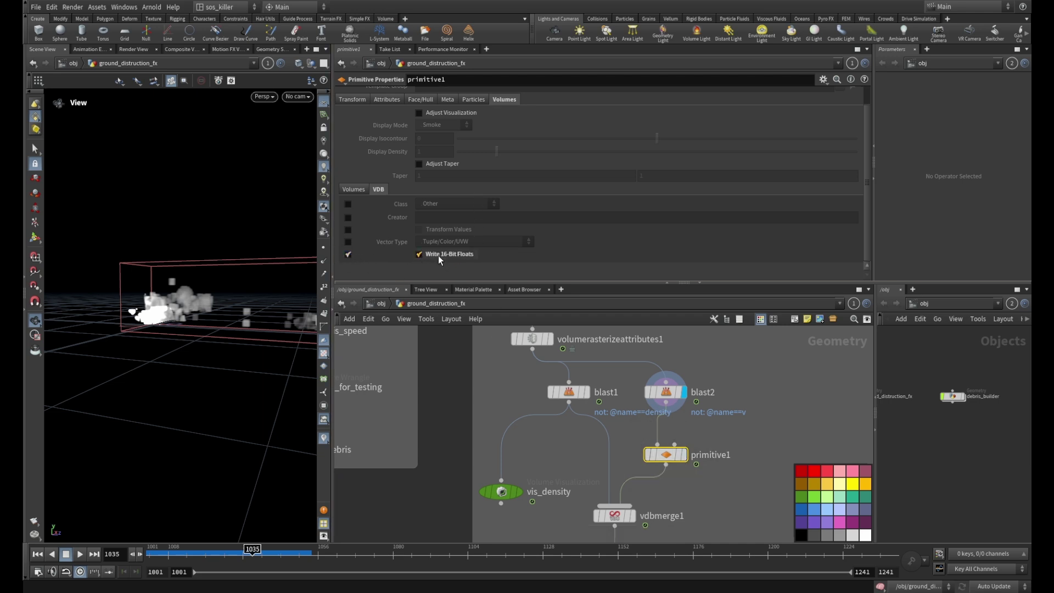
pyautogui.scroll(-3, 666, 399)
pyautogui.moveTo(693, 459); pyautogui.dragTo(709, 411, button='middle')
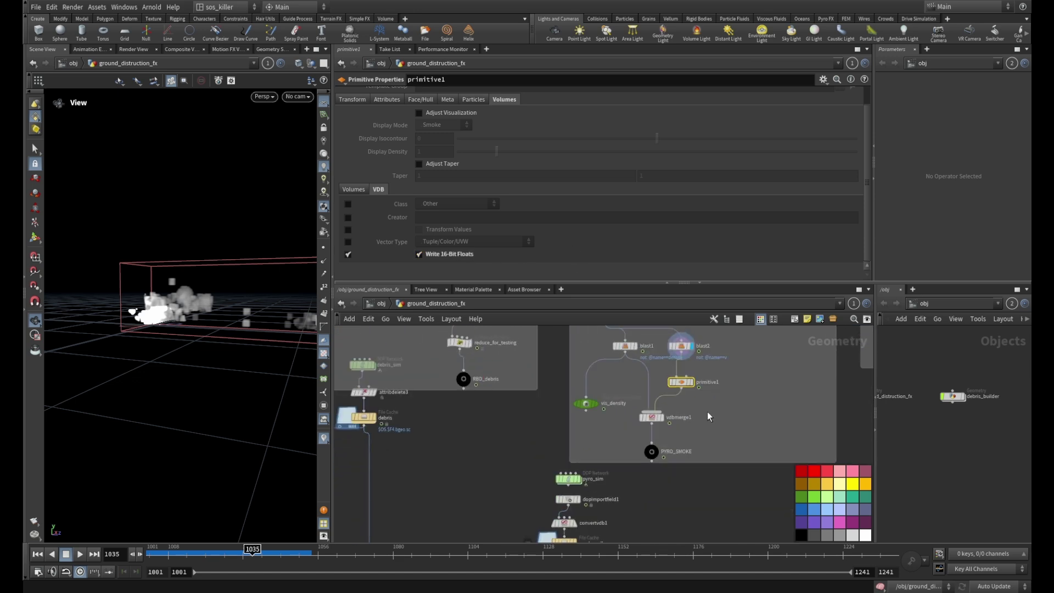
# Step: Display vdbmerge1 to check how it combines blast1 and primitive1, and follow its result to the PYRO_SMOKE output
pyautogui.scroll(1, 711, 410)
pyautogui.click(642, 419)
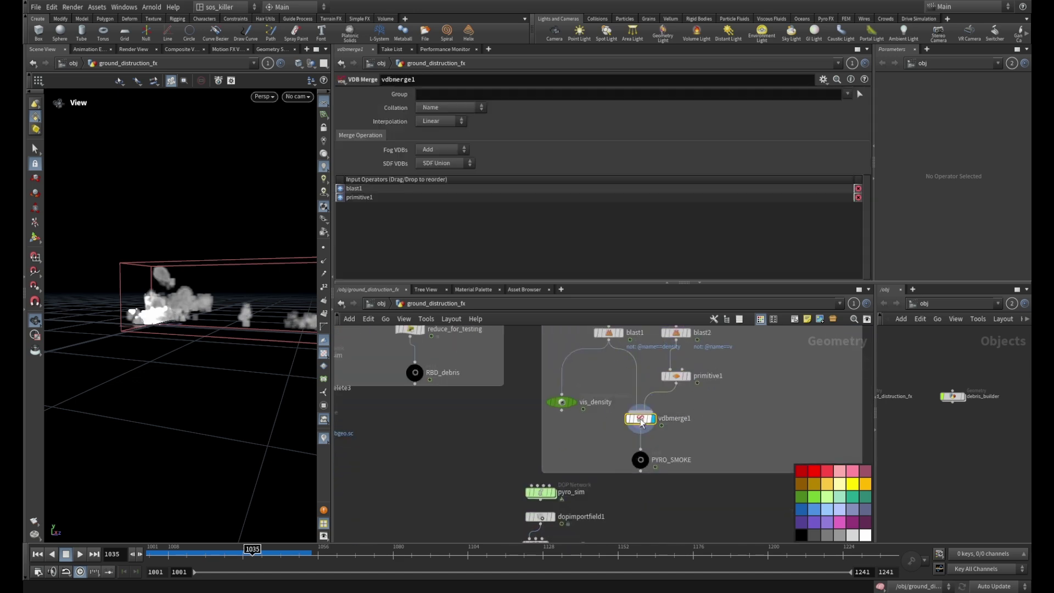
pyautogui.scroll(2, 690, 382)
pyautogui.scroll(3, 690, 383)
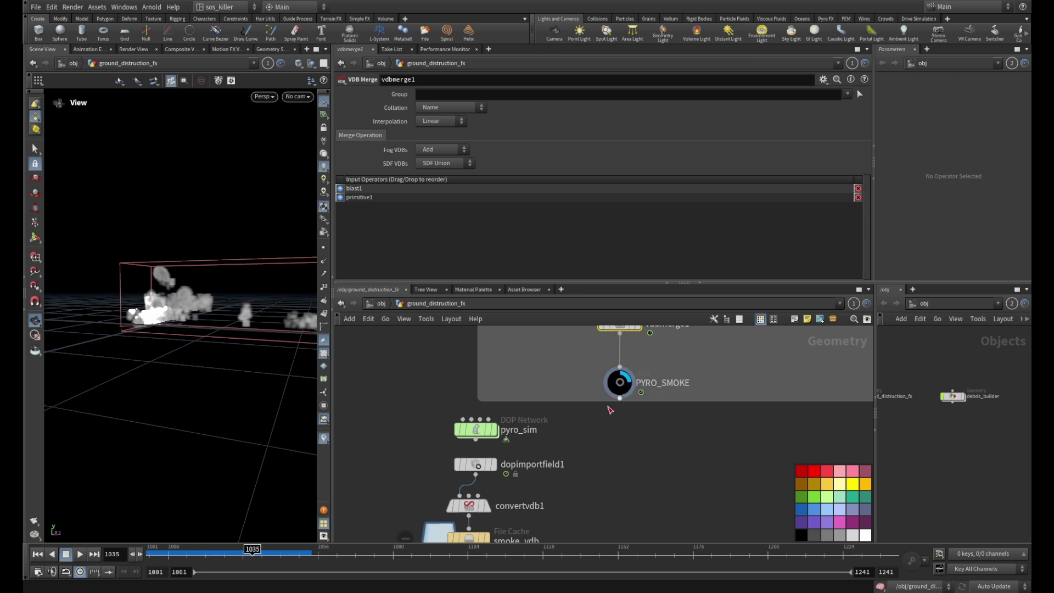
pyautogui.moveTo(628, 376)
pyautogui.moveTo(486, 433)
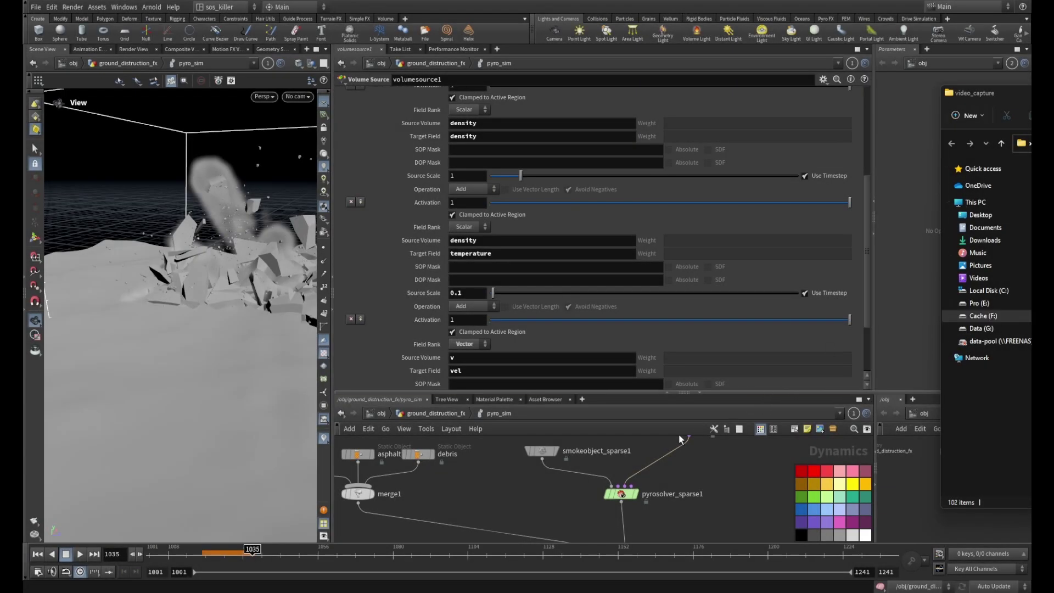
# Step: Find volumesource1 inside the pyro_sim network and check its initialization preset and SOP path
pyautogui.scroll(2, 665, 490)
pyautogui.scroll(-4, 664, 483)
pyautogui.moveTo(695, 451); pyautogui.dragTo(679, 486, button='middle')
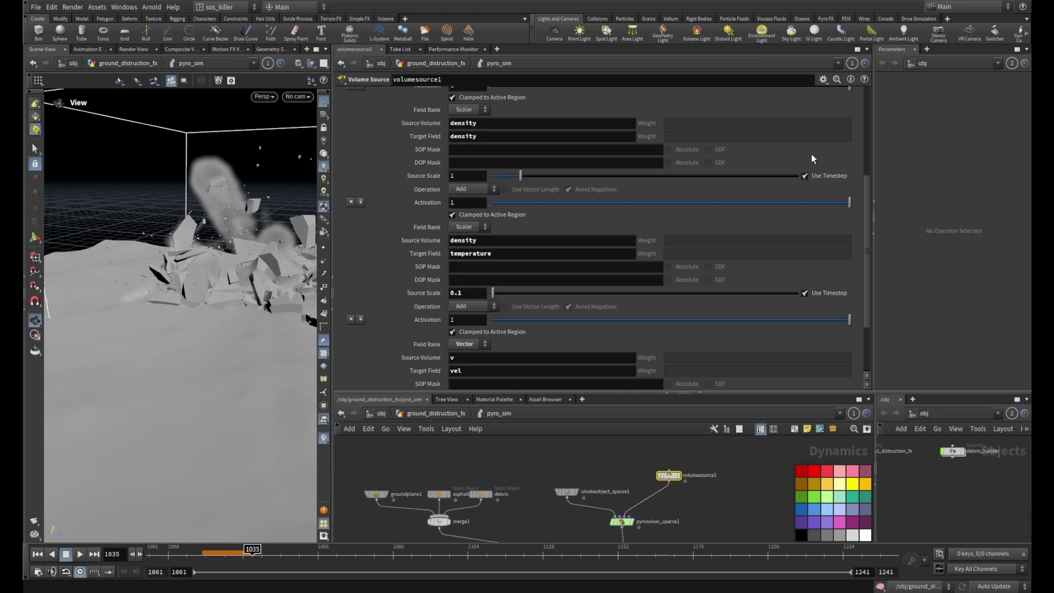
pyautogui.scroll(5, 565, 103)
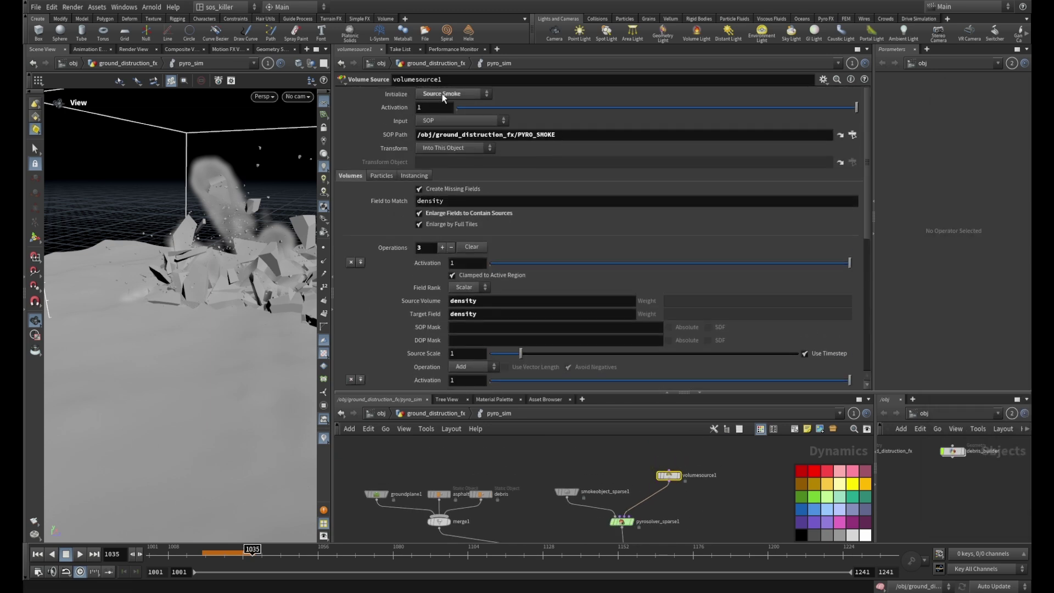
# Step: Review the volumesource1 operations that source density, temperature and vel, including their source scales and the velocity's pull operation
pyautogui.scroll(-5, 587, 230)
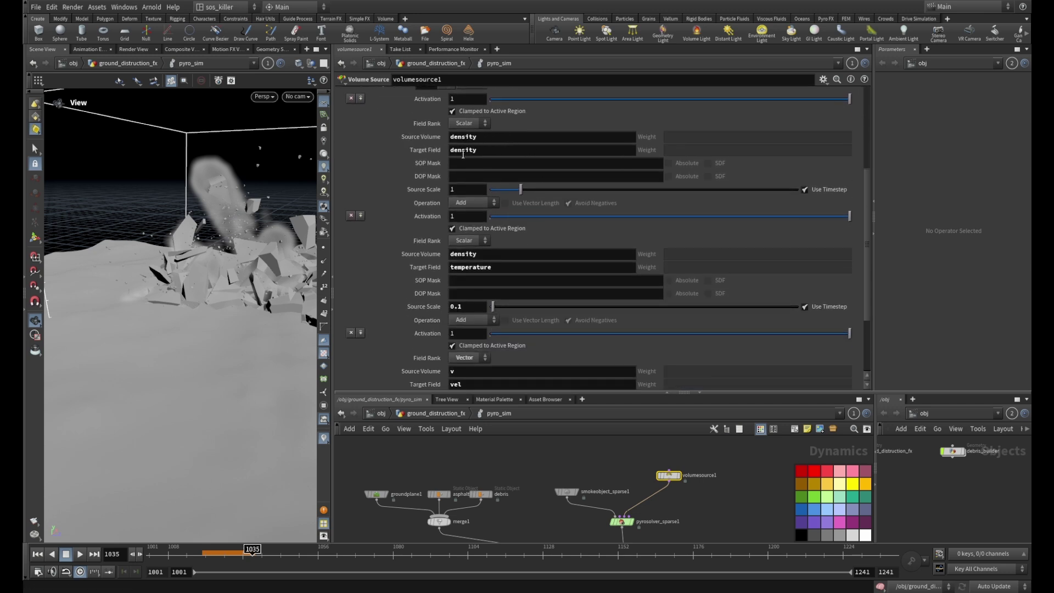
pyautogui.scroll(-1, 502, 179)
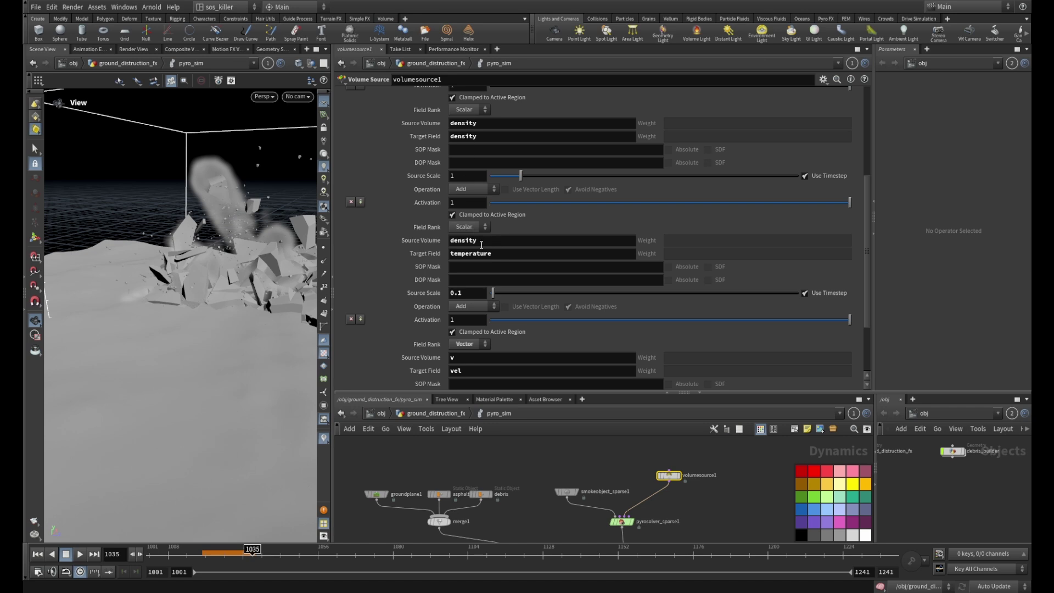
pyautogui.scroll(-3, 474, 240)
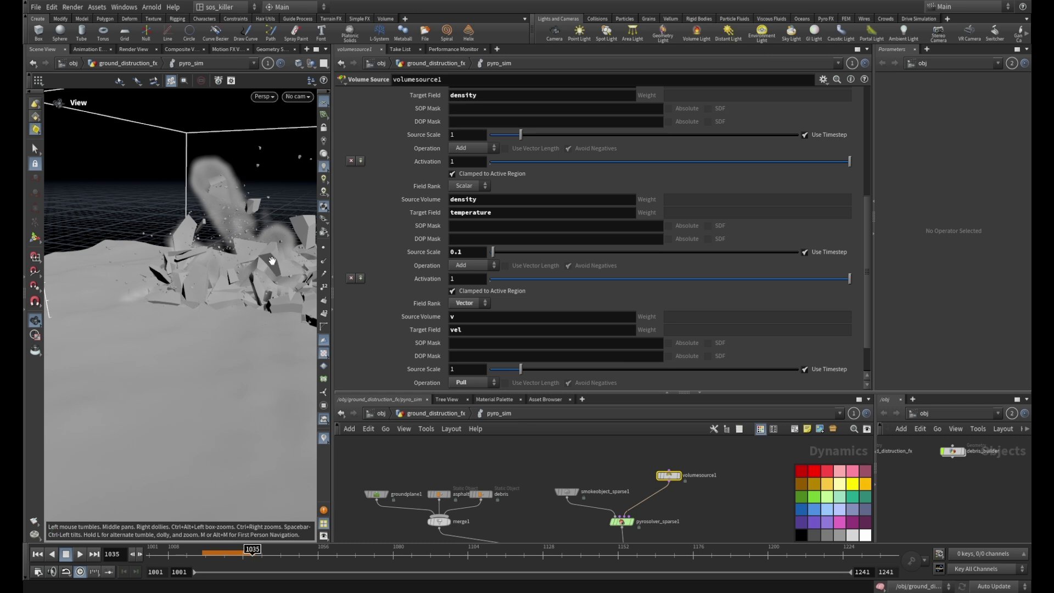
pyautogui.scroll(-2, 462, 231)
pyautogui.scroll(-1, 462, 231)
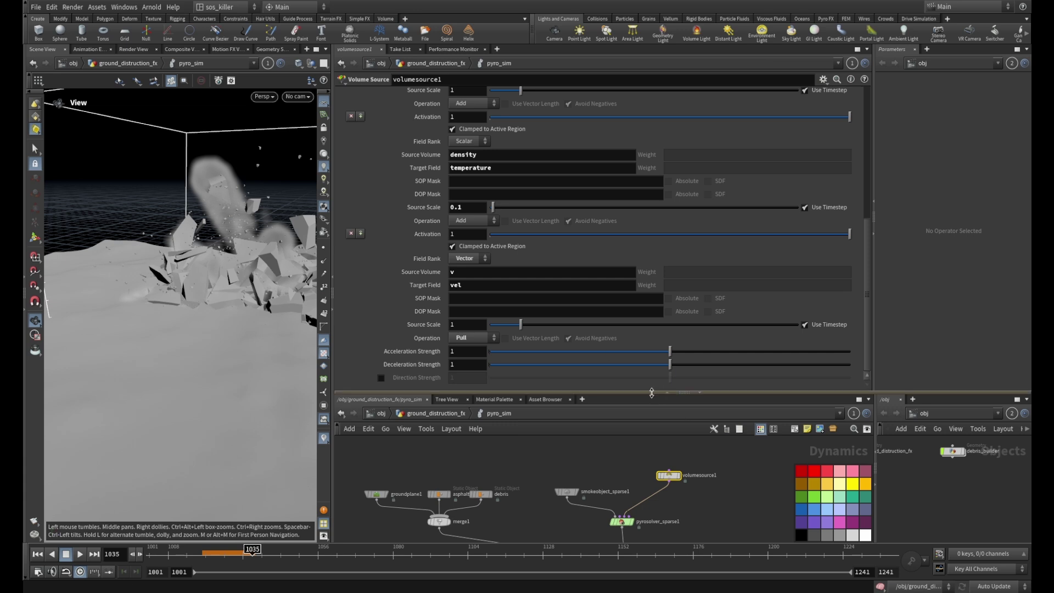
# Step: Trace volumesource1 through pyrosolver_sparse1 and merge2 to the output, and recheck the source node's input and field settings
pyautogui.moveTo(659, 393); pyautogui.dragTo(659, 176)
pyautogui.moveTo(572, 332); pyautogui.dragTo(586, 286, button='middle')
pyautogui.moveTo(587, 287); pyautogui.dragTo(624, 288, button='right')
pyautogui.moveTo(623, 288); pyautogui.dragTo(572, 265, button='middle')
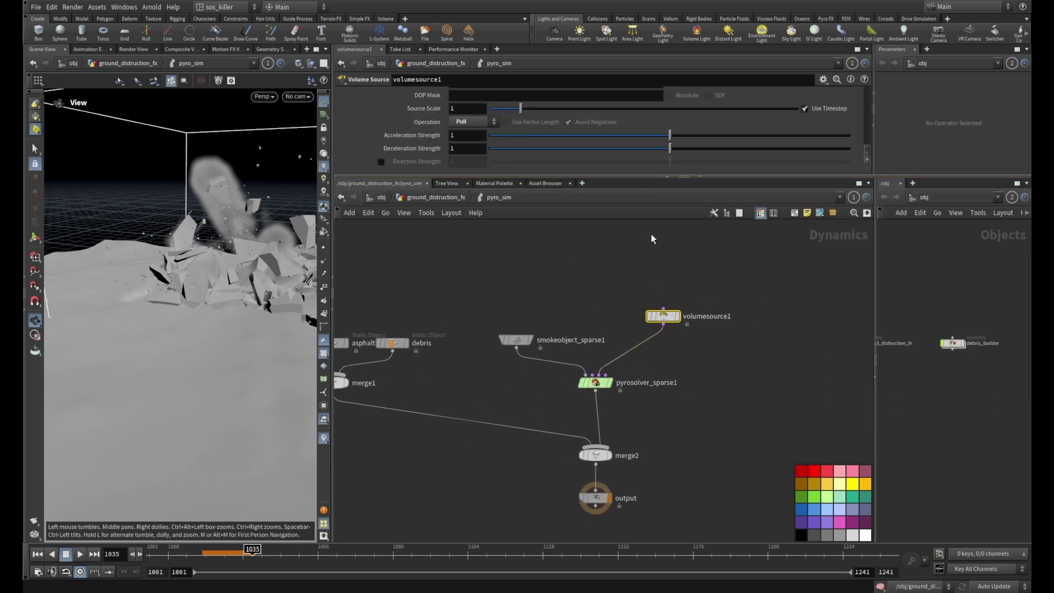
pyautogui.moveTo(652, 176); pyautogui.dragTo(648, 279)
pyautogui.scroll(3, 570, 149)
pyautogui.scroll(5, 569, 146)
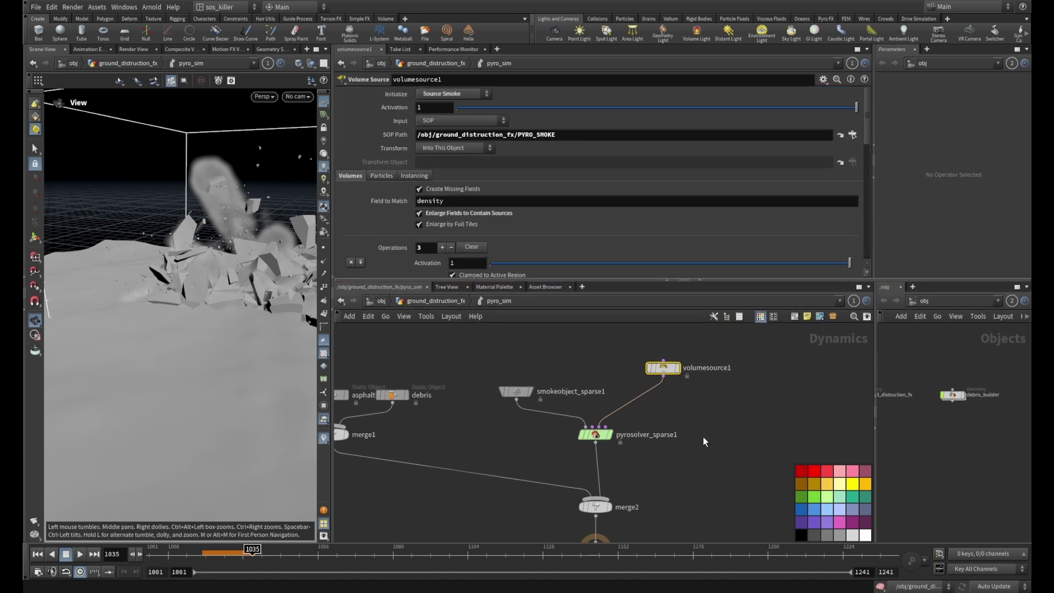
# Step: Select pyrosolver_sparse1 and review its Shape settings for dissipation, disturbance and turbulence
pyautogui.scroll(2, 695, 436)
pyautogui.click(580, 415)
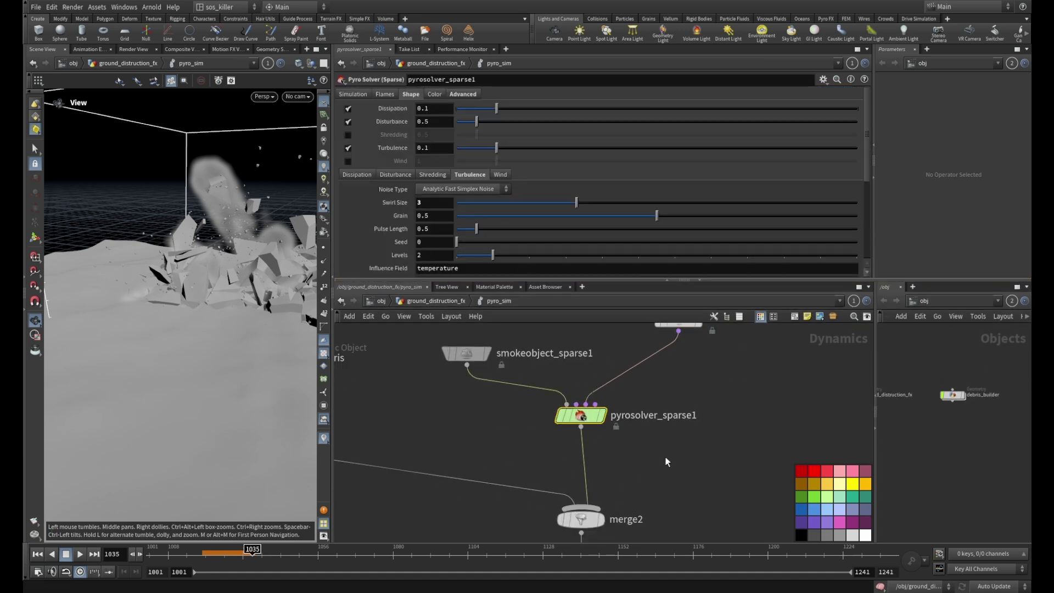
pyautogui.moveTo(594, 426)
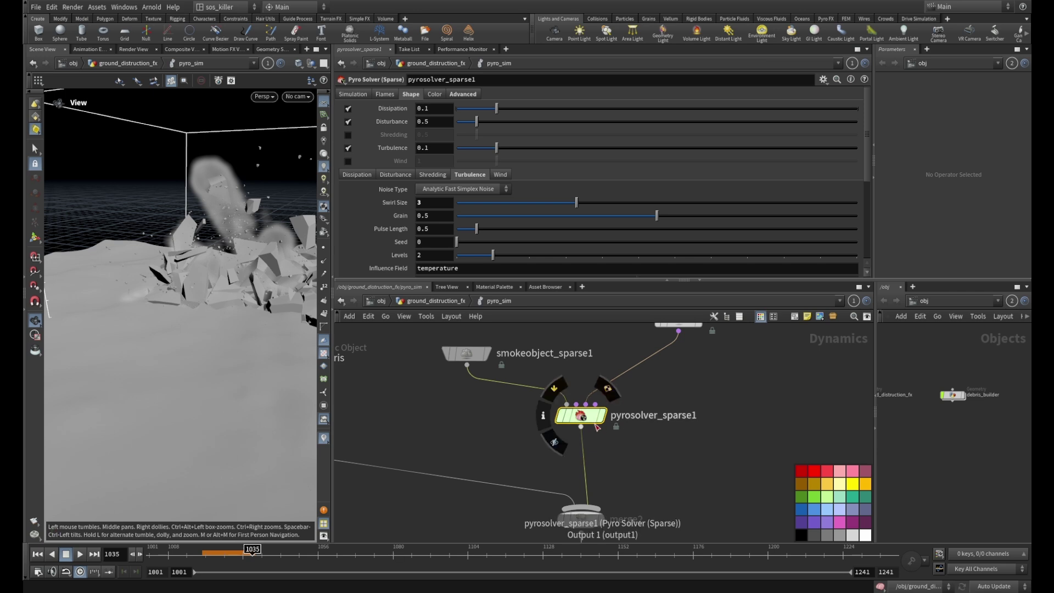
pyautogui.moveTo(631, 280); pyautogui.dragTo(620, 358)
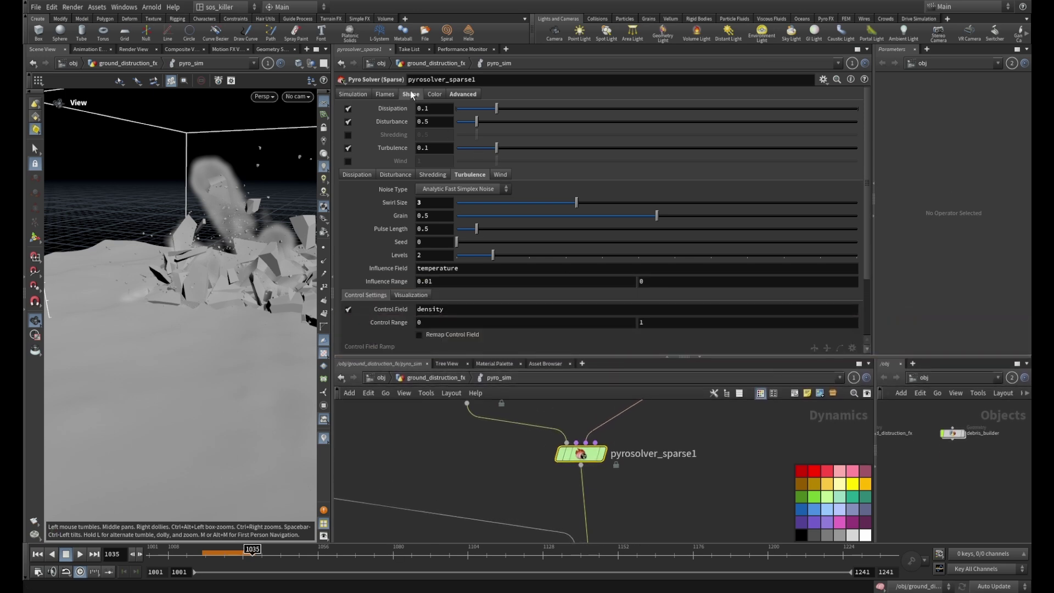
# Step: Reselect volumesource1 and review its SOP source, Enlarge Fields to Contain Sources option and operations
pyautogui.moveTo(728, 469); pyautogui.dragTo(706, 535, button='middle')
pyautogui.click(658, 424)
pyautogui.scroll(-5, 569, 186)
pyautogui.scroll(5, 571, 207)
pyautogui.scroll(1, 565, 208)
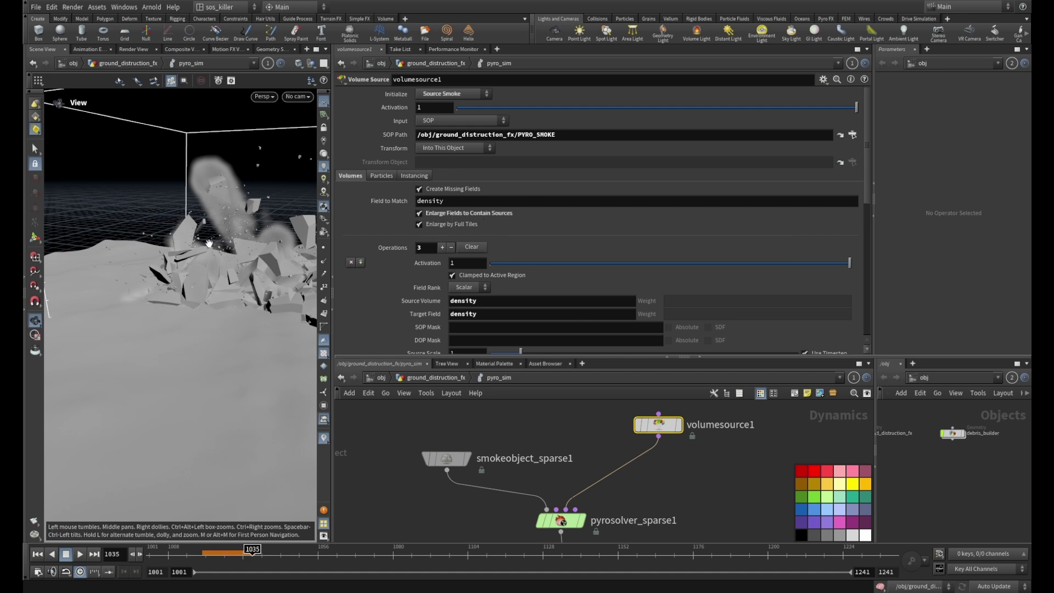
# Step: Enlarge the scene view and examine the whole ground slab and simulation bounds from above
pyautogui.moveTo(332, 135); pyautogui.dragTo(531, 143)
pyautogui.moveTo(378, 228); pyautogui.dragTo(364, 192, button='right')
pyautogui.moveTo(365, 192); pyautogui.dragTo(358, 287)
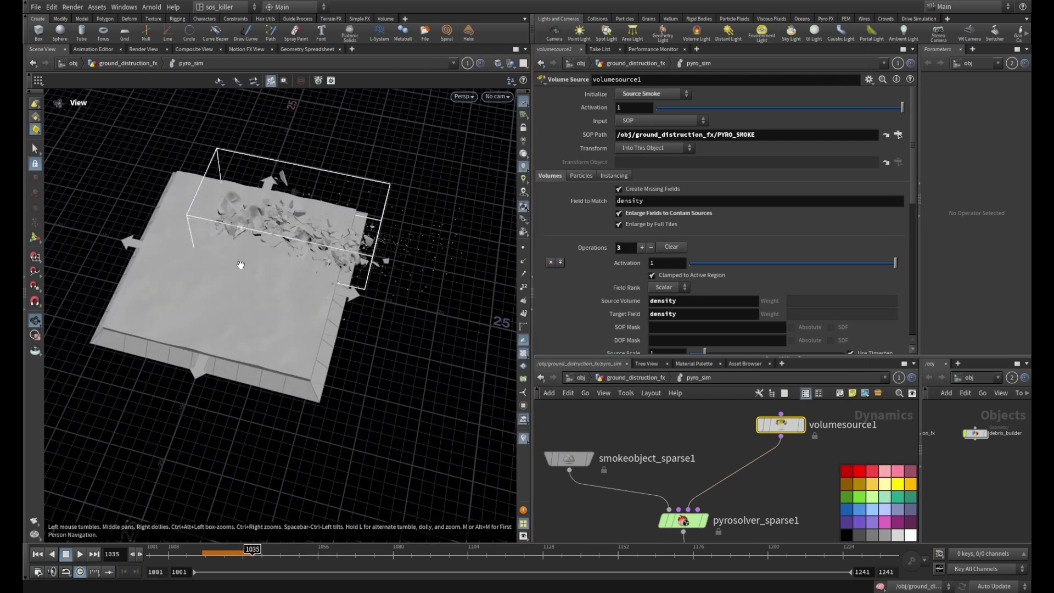
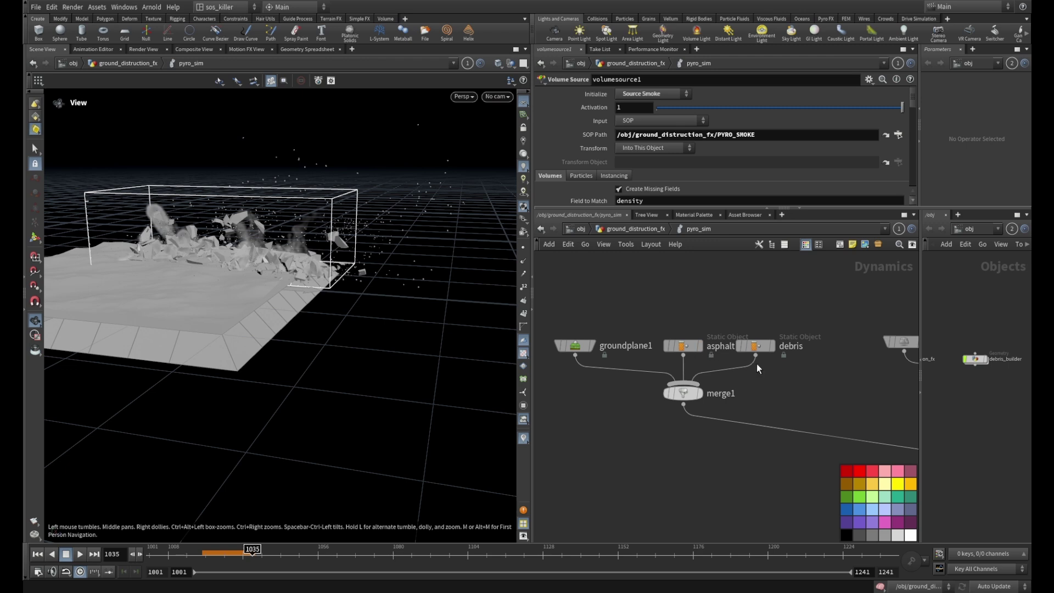
# Step: Play the pyro simulation from frame 1001 and examine the smoke around the debris from several angles
pyautogui.scroll(-3, 808, 382)
pyautogui.moveTo(837, 407); pyautogui.dragTo(642, 316, button='middle')
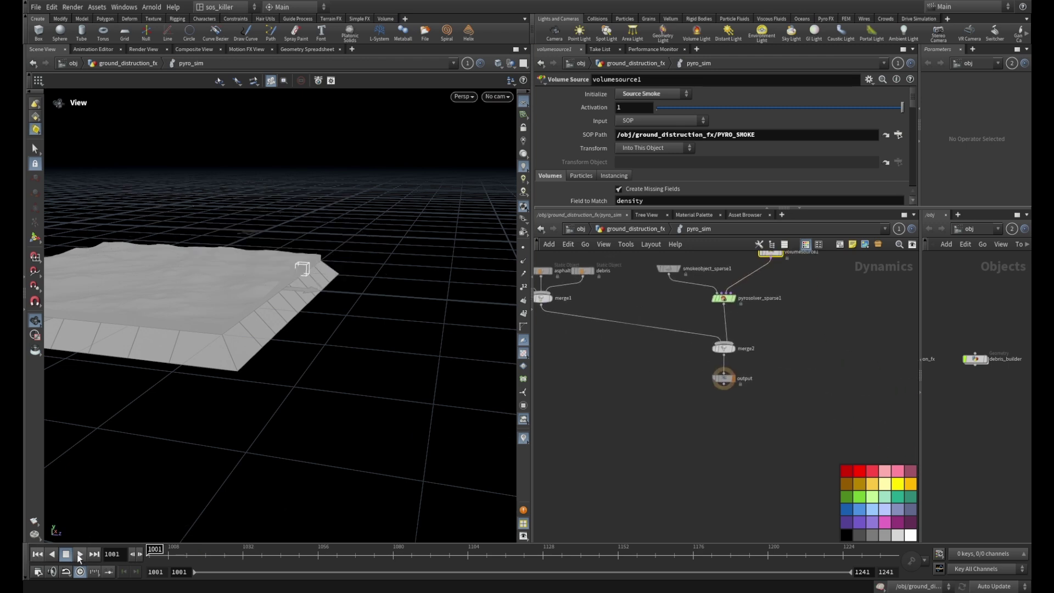
pyautogui.click(79, 555)
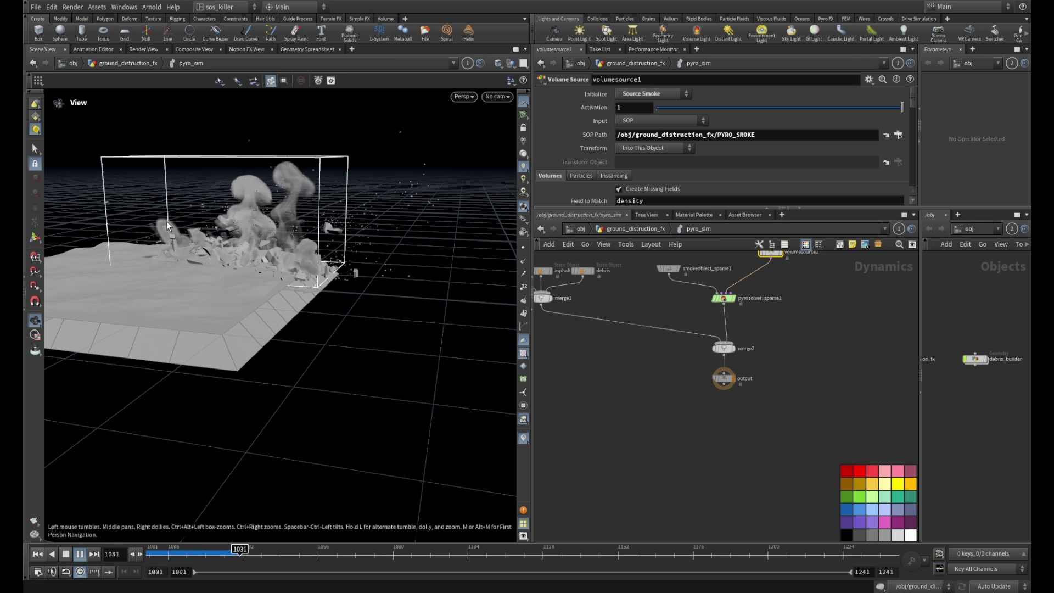
pyautogui.moveTo(322, 194); pyautogui.dragTo(385, 210, button='right')
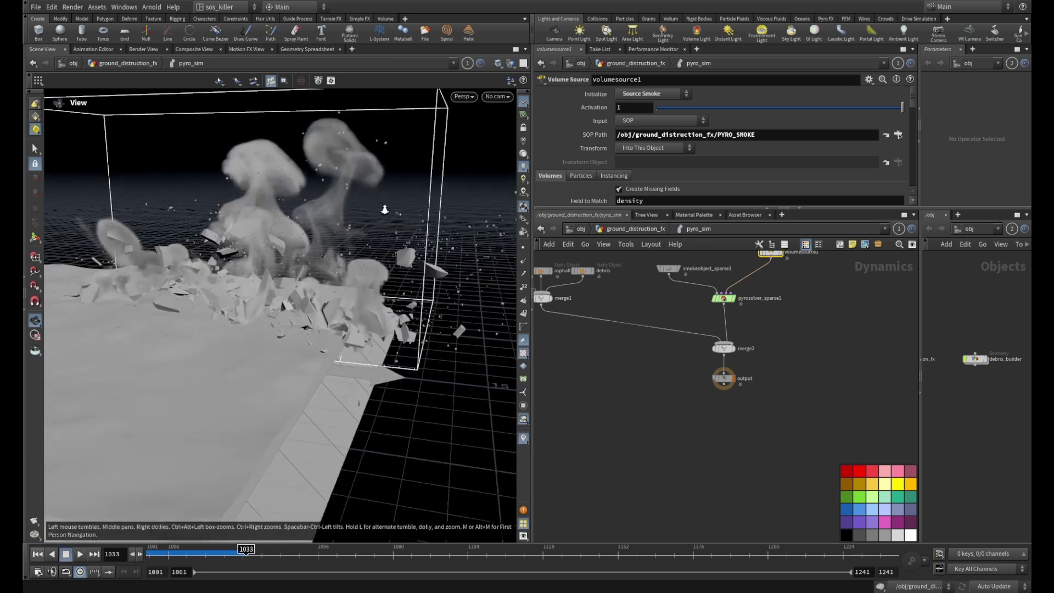
pyautogui.moveTo(385, 210); pyautogui.dragTo(329, 204)
pyautogui.moveTo(329, 205); pyautogui.dragTo(270, 211, button='right')
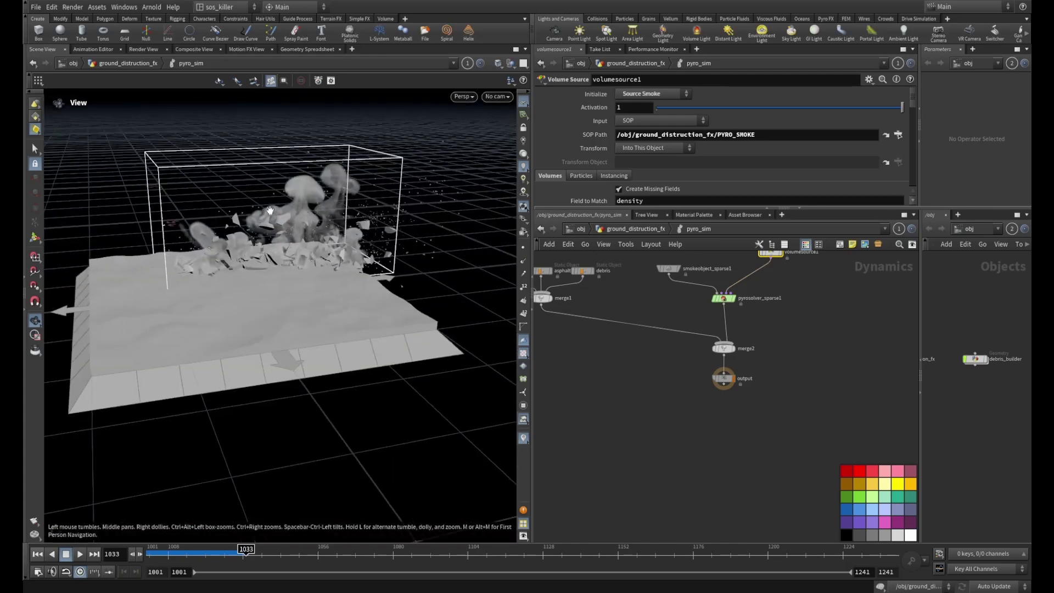
pyautogui.moveTo(271, 210); pyautogui.dragTo(355, 236)
# Step: Set the source volume to temperature for the volumesource1 operation whose target field is temperature
pyautogui.scroll(-3, 611, 380)
pyautogui.scroll(4, 702, 419)
pyautogui.moveTo(730, 324); pyautogui.dragTo(819, 352, button='middle')
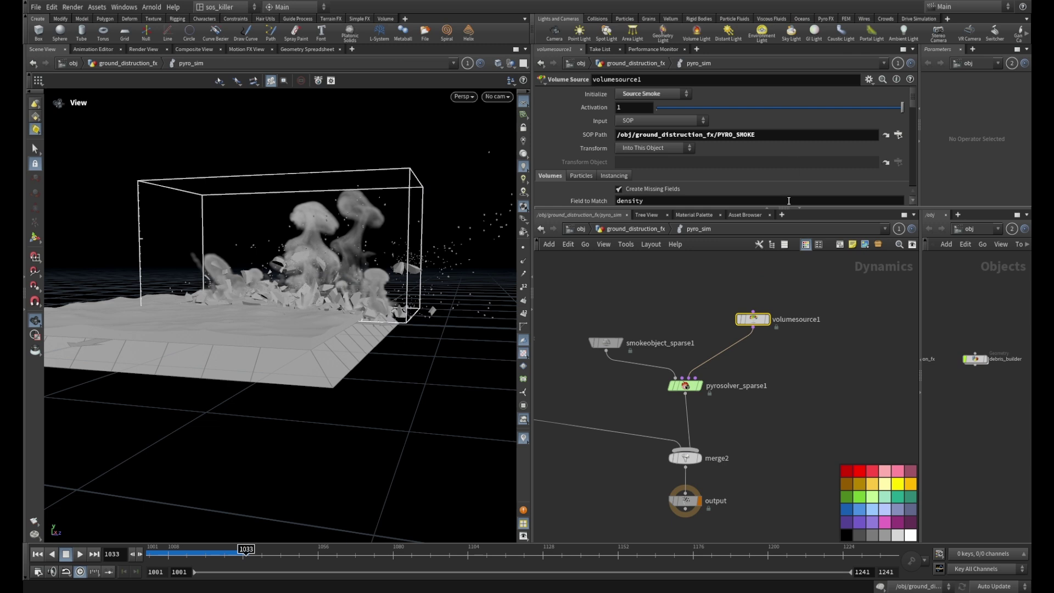
pyautogui.moveTo(789, 210); pyautogui.dragTo(789, 341)
pyautogui.scroll(-10, 691, 272)
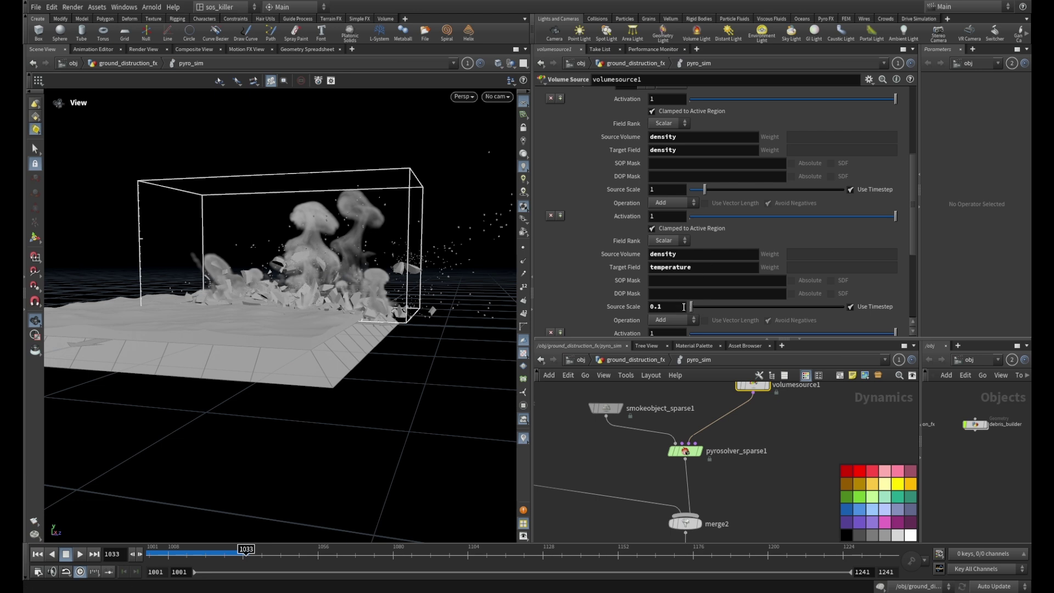
pyautogui.click(705, 267)
pyautogui.hotkey('ctrl', 'c')
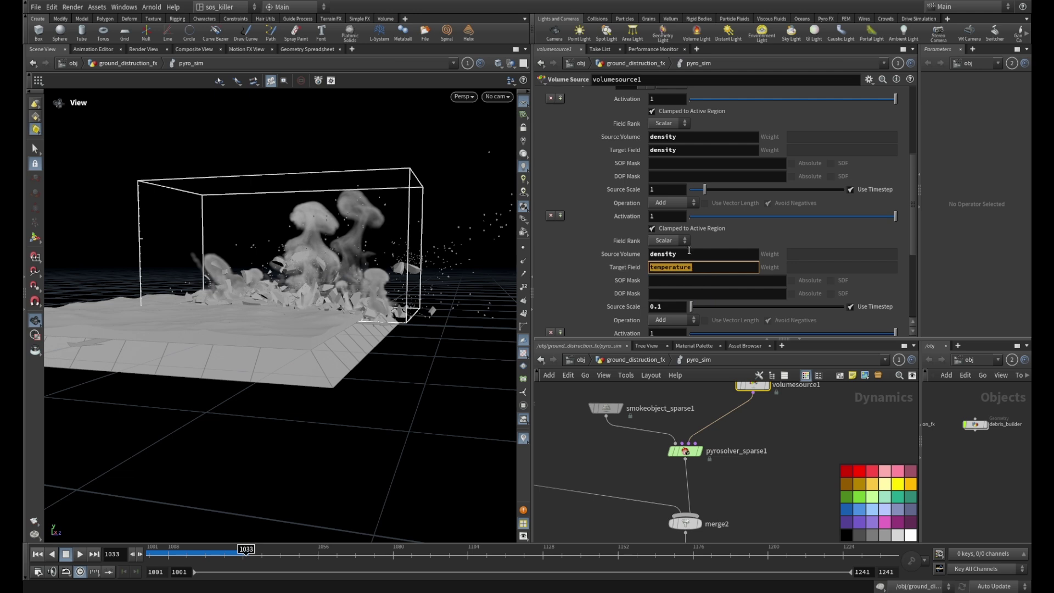
pyautogui.doubleClick(688, 253)
pyautogui.hotkey('ctrl', 'v')
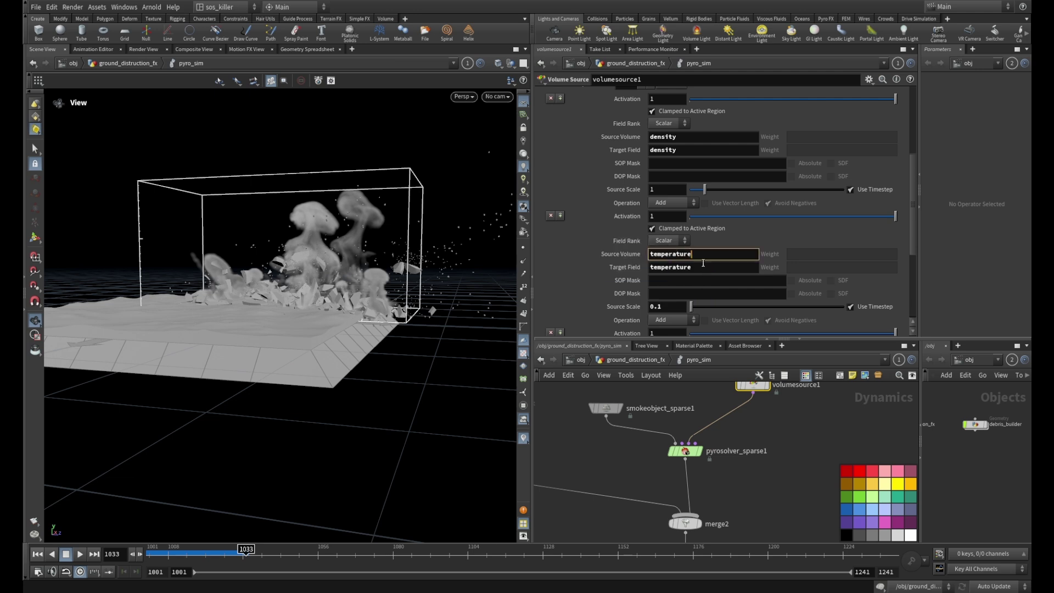
pyautogui.click(690, 390)
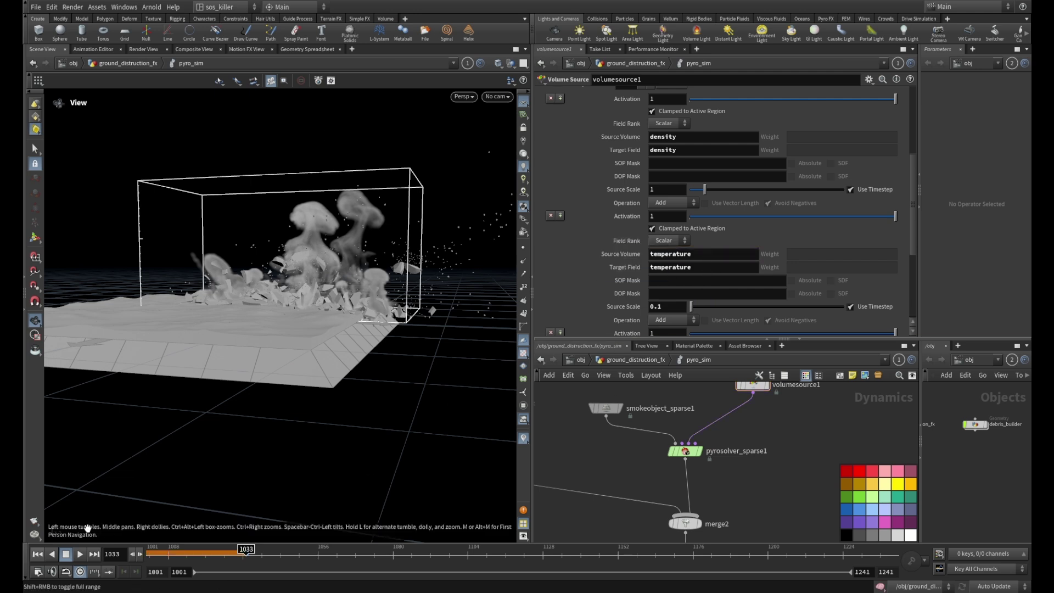
# Step: Replay the simulation from the first frame to check the smoke motion, and stop it at frame 1041
pyautogui.click(38, 555)
pyautogui.click(79, 554)
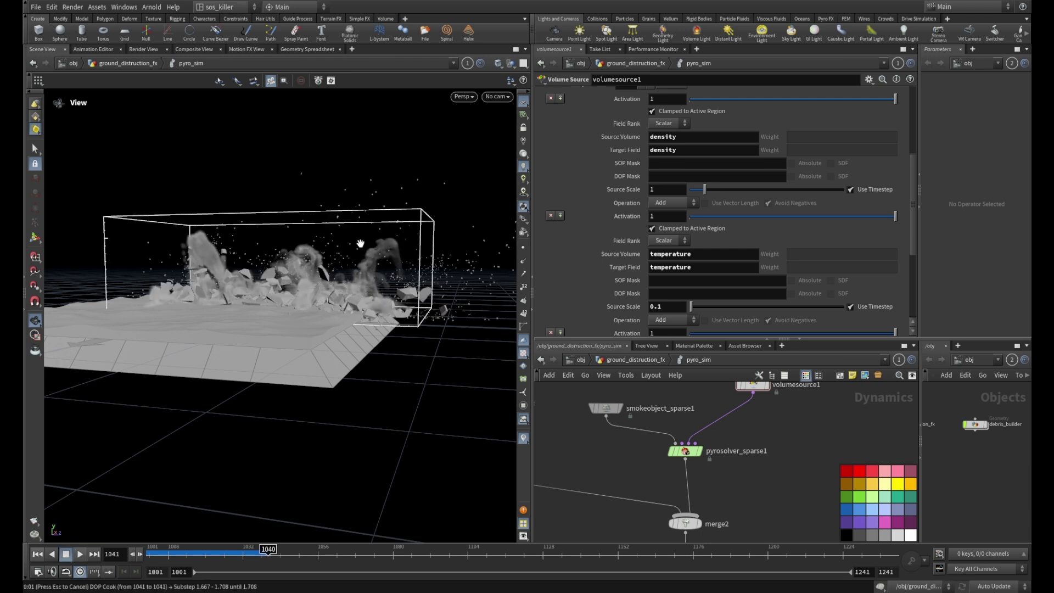
pyautogui.press('Escape')
# Step: Return to the ground_distruction_fx network, display dopimportfield1 and review its import settings
pyautogui.scroll(-5, 791, 459)
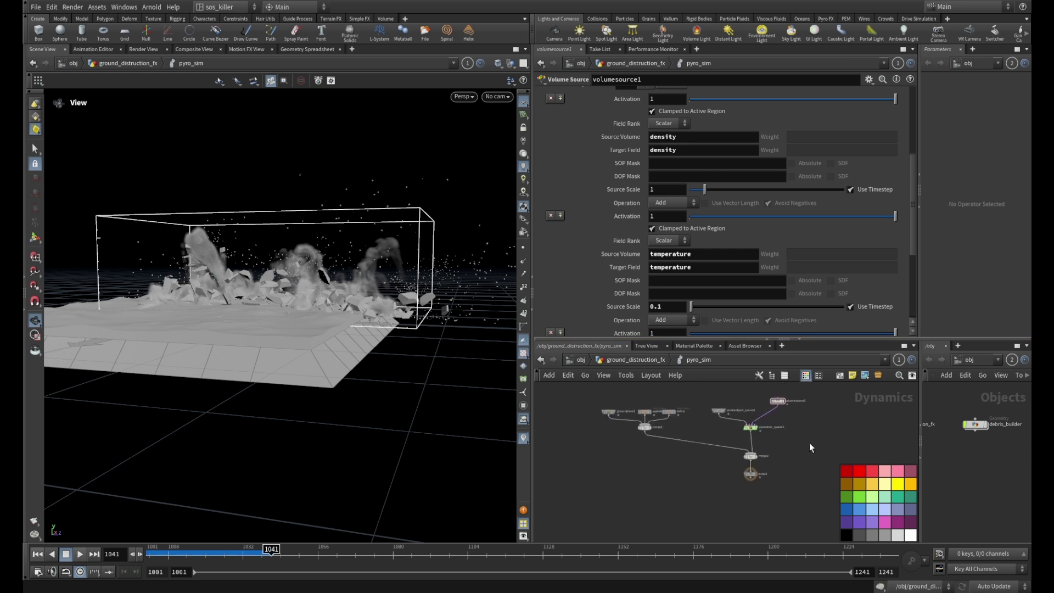
pyautogui.press('u')
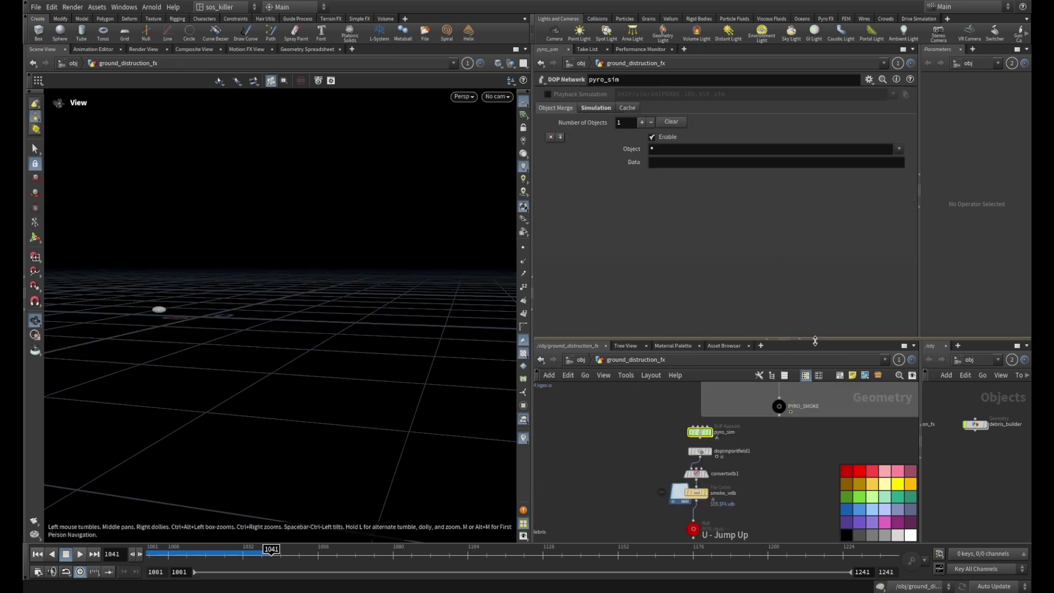
pyautogui.moveTo(784, 339); pyautogui.dragTo(784, 147)
pyautogui.scroll(3, 786, 376)
pyautogui.scroll(2, 786, 376)
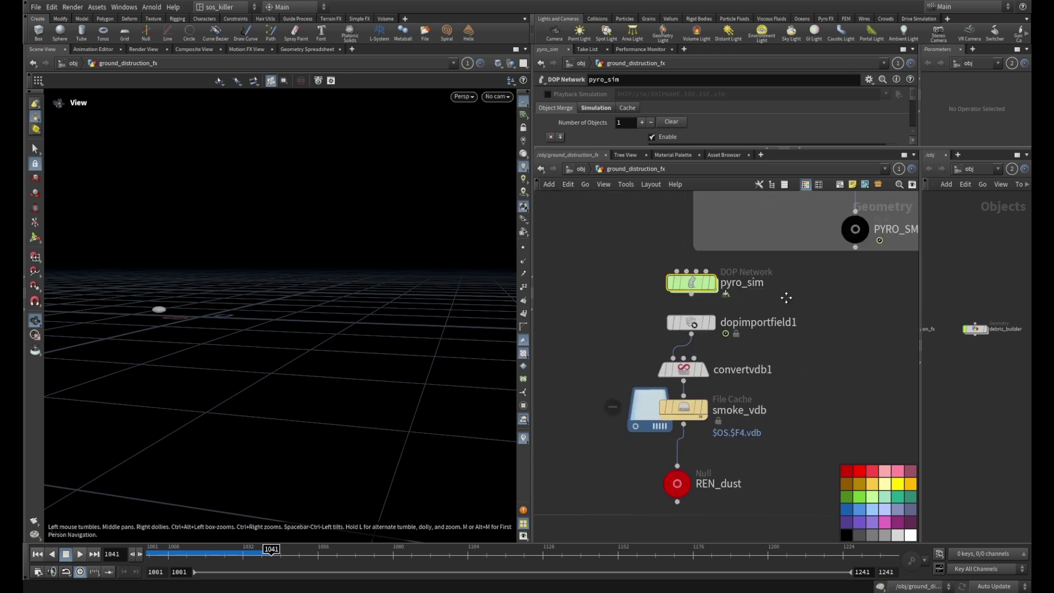
pyautogui.click(686, 328)
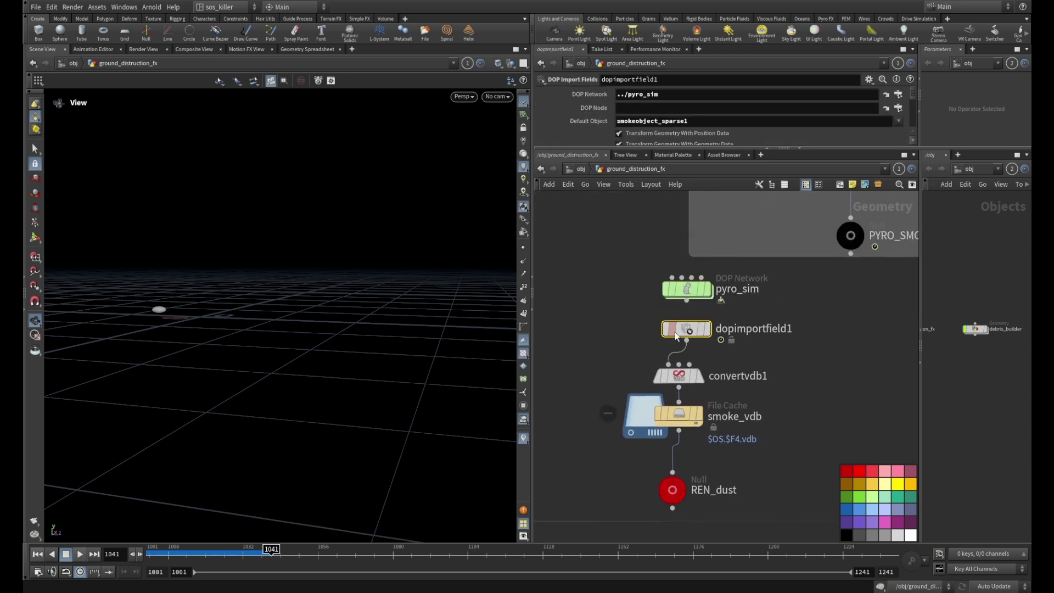
pyautogui.click(706, 328)
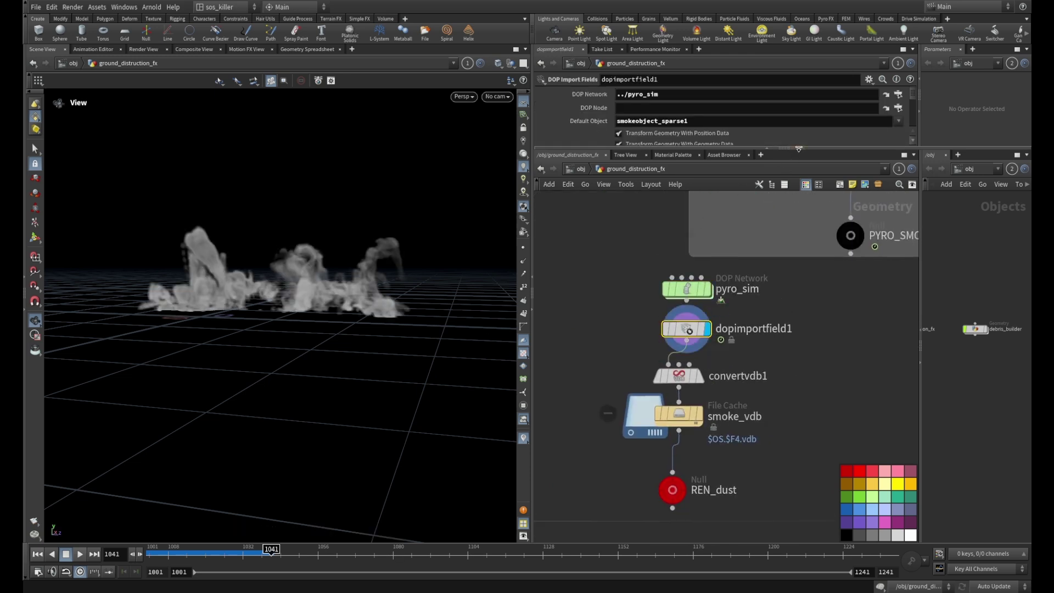
pyautogui.moveTo(799, 149); pyautogui.dragTo(799, 265)
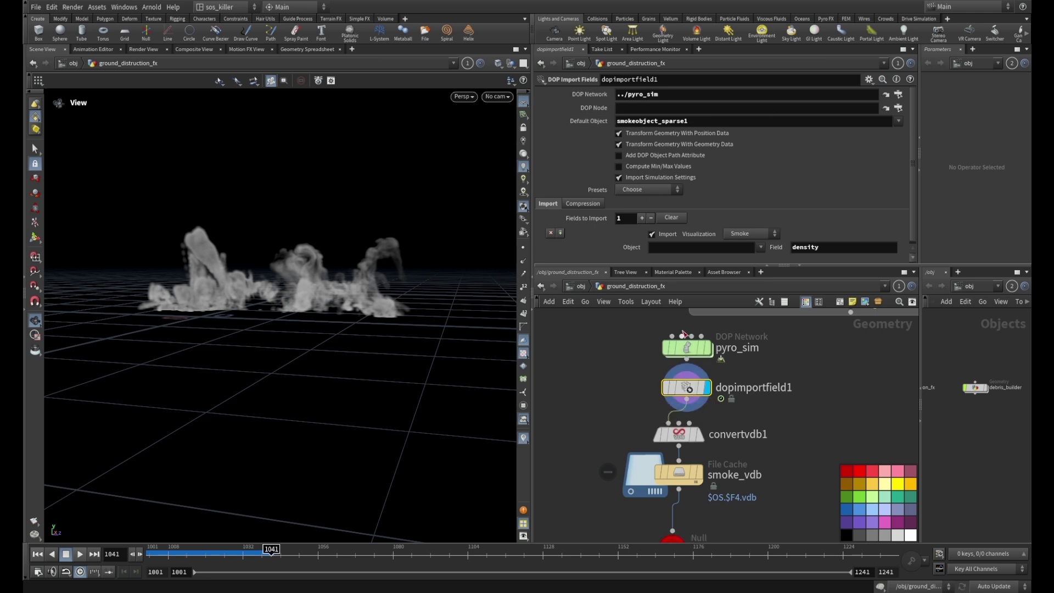
# Step: Check smokeobject_sparse1 inside pyro_sim and return to the ground_distruction_fx network
pyautogui.doubleClick(685, 347)
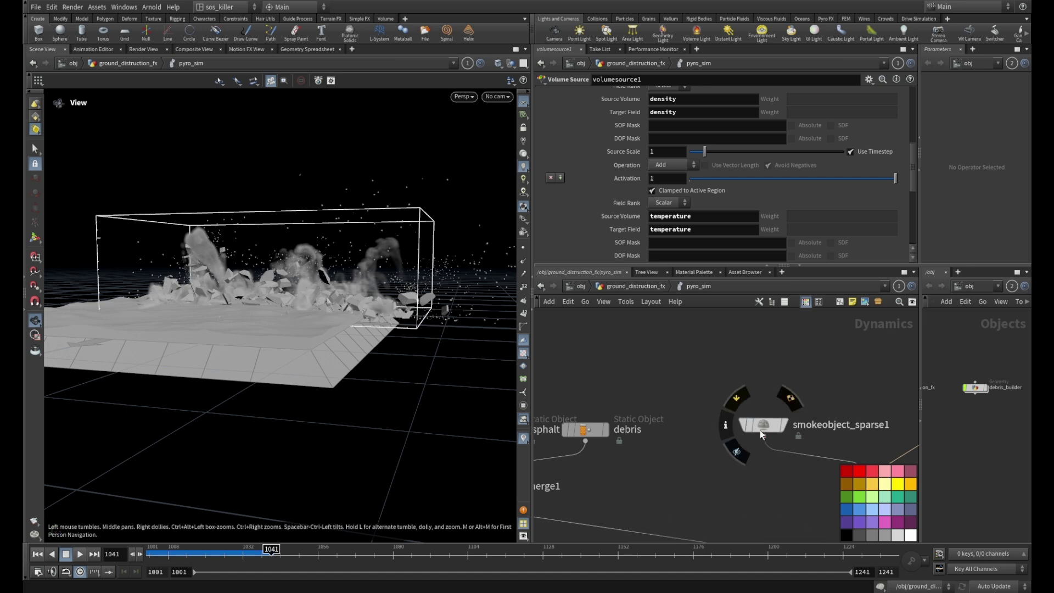
pyautogui.click(759, 429)
pyautogui.press('u')
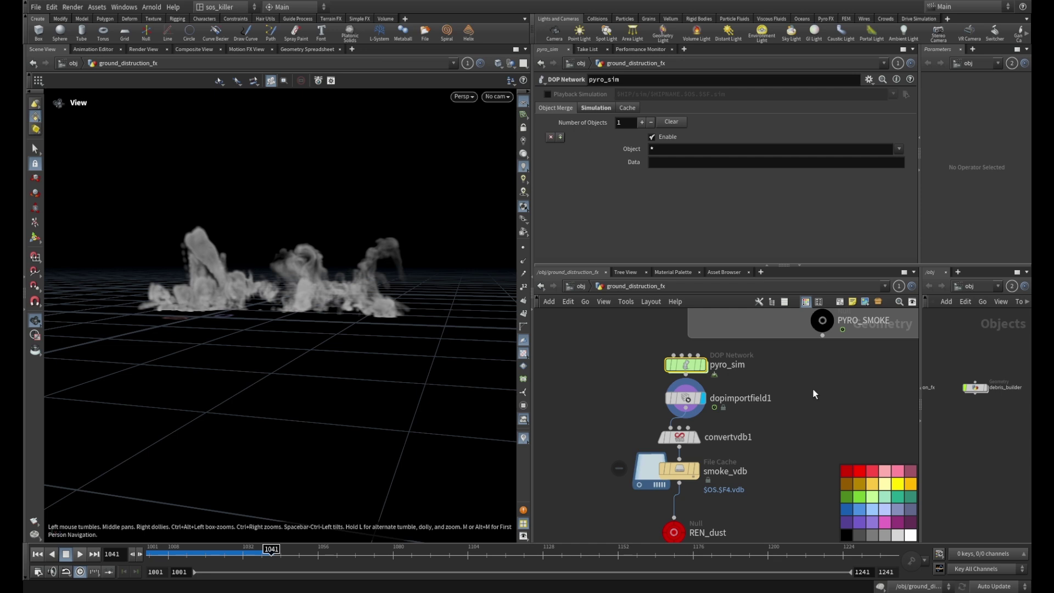
# Step: Examine the imported smoke volume from several angles and up close
pyautogui.click(805, 301)
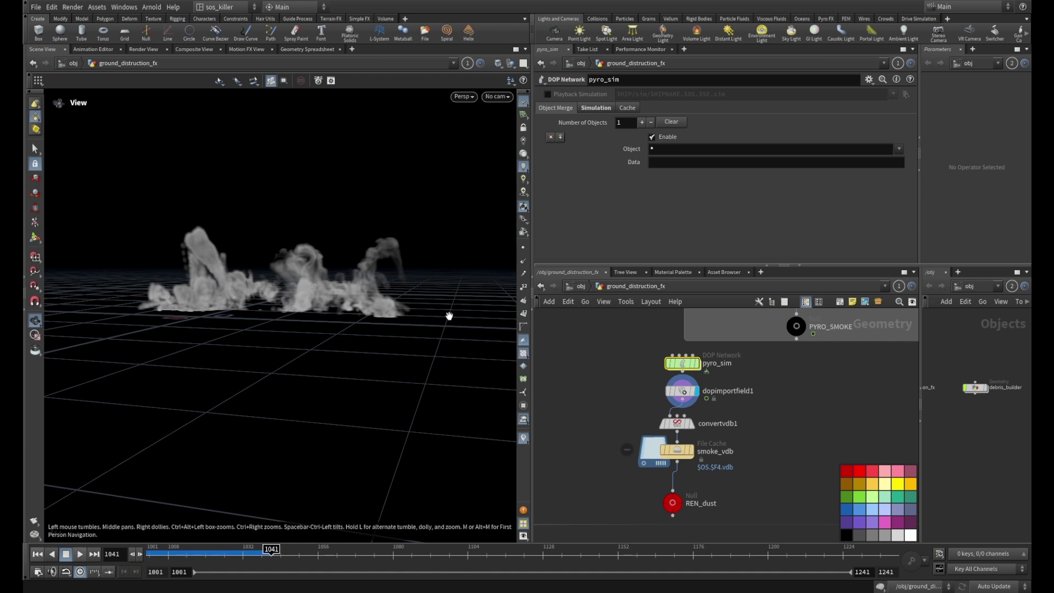
pyautogui.moveTo(277, 201); pyautogui.dragTo(322, 211)
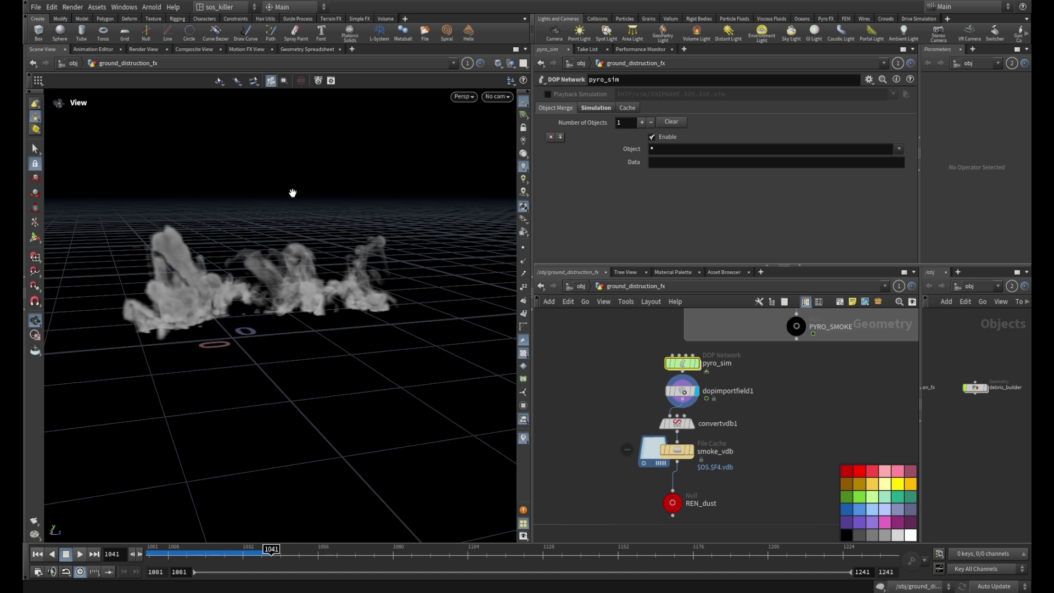
pyautogui.moveTo(359, 220); pyautogui.dragTo(326, 222)
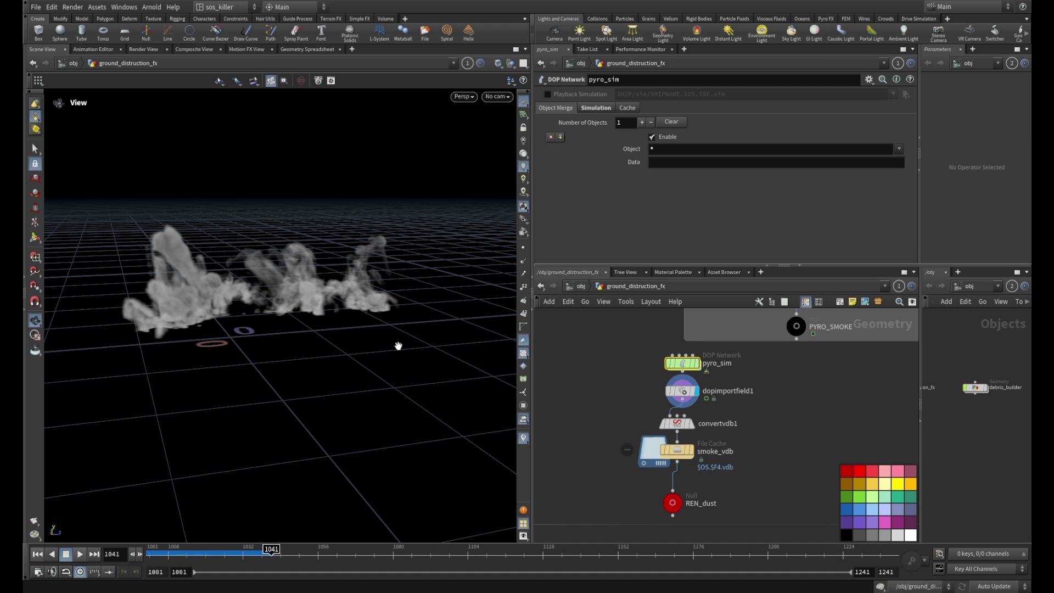
pyautogui.moveTo(228, 302); pyautogui.dragTo(395, 305, button='right')
pyautogui.moveTo(299, 292); pyautogui.dragTo(307, 282)
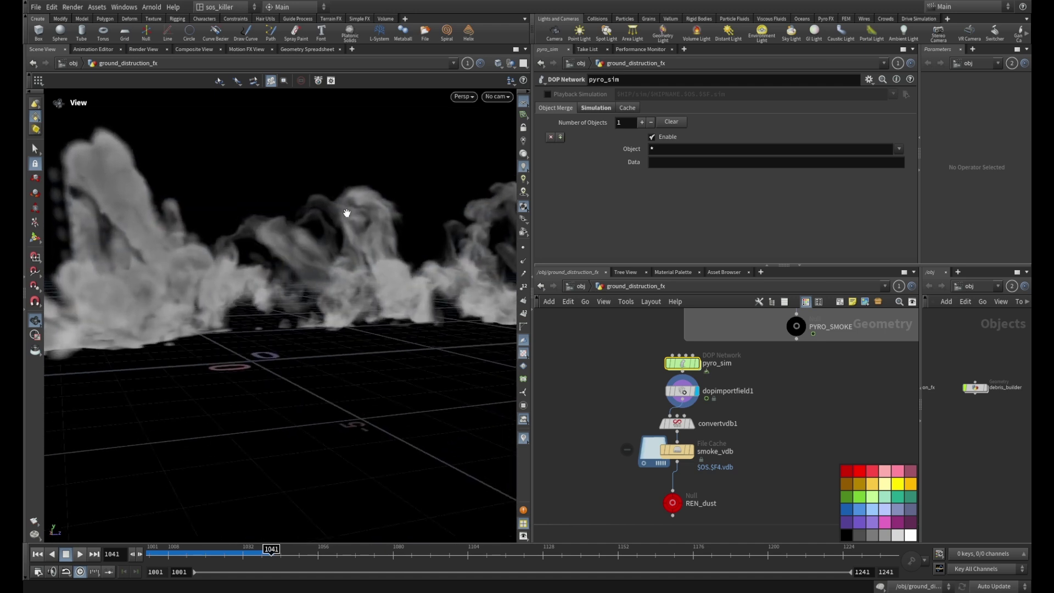
pyautogui.scroll(-2, 856, 406)
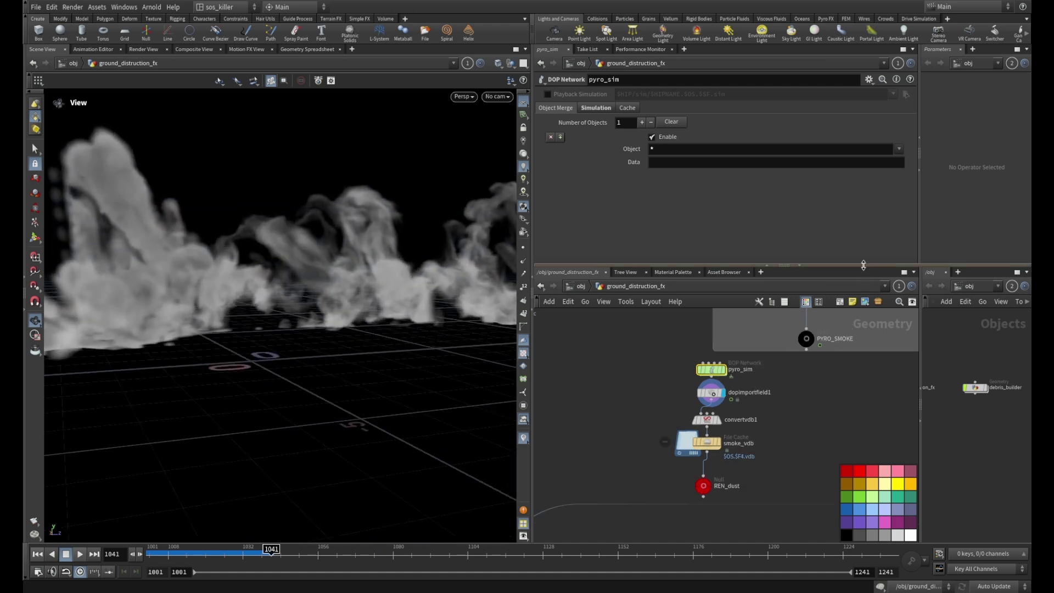